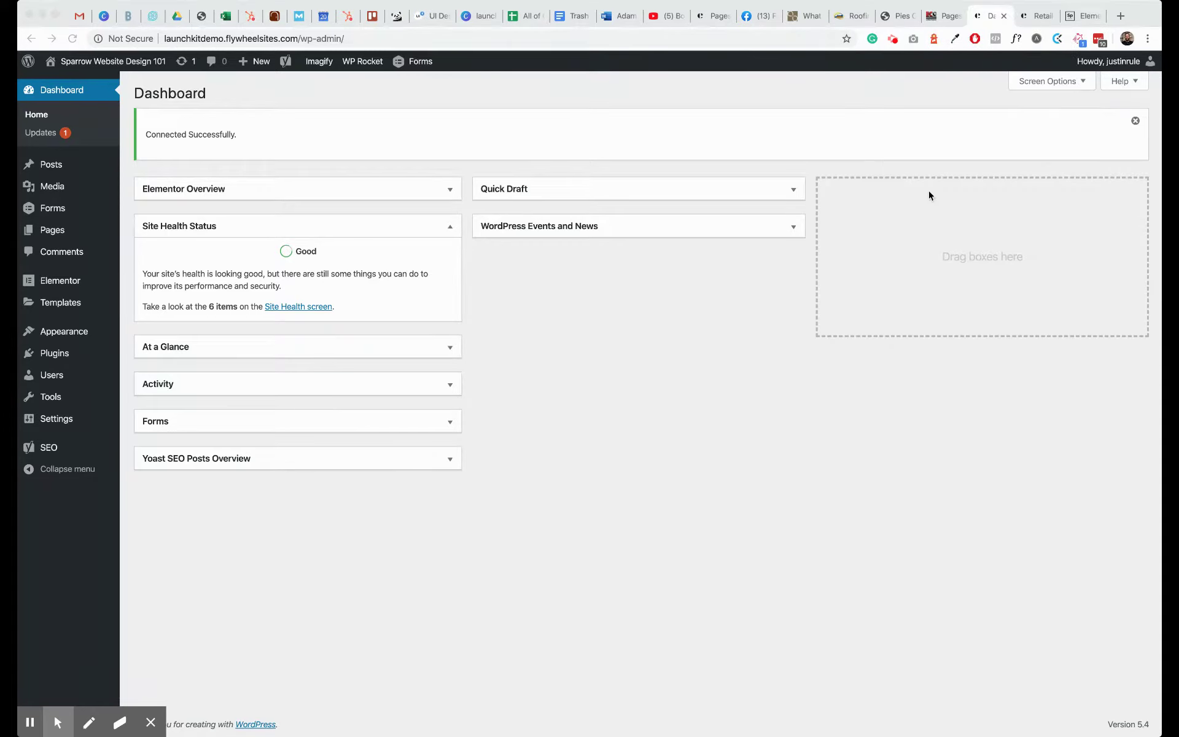
- Dismiss the Connected Successfully notice and go to the Pages list
left_click(1137, 122)
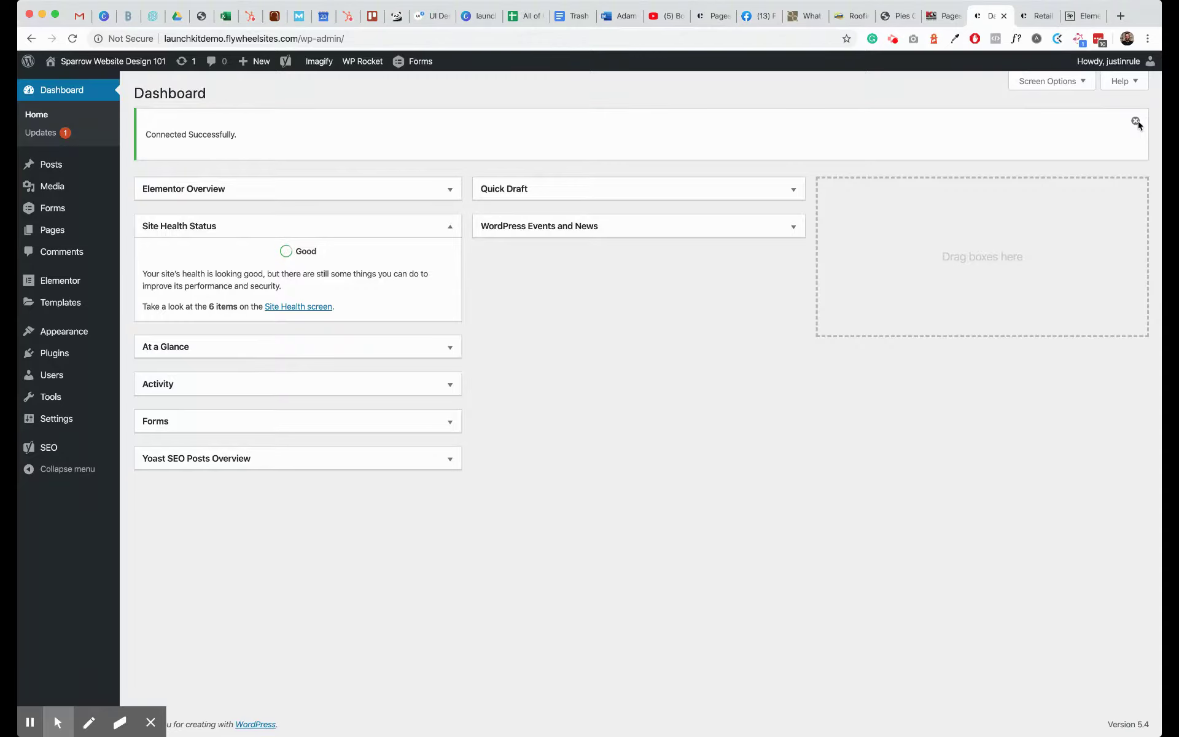
left_click(1136, 122)
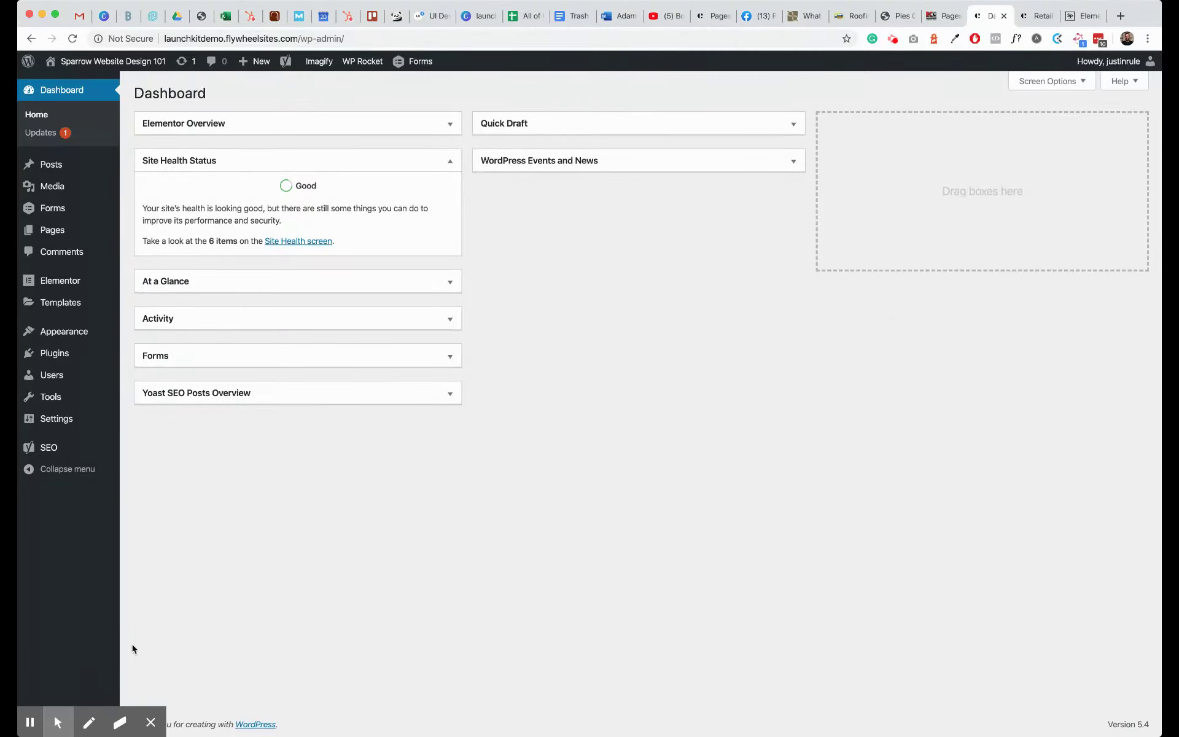
left_click(58, 723)
left_click(93, 692)
left_click(51, 235)
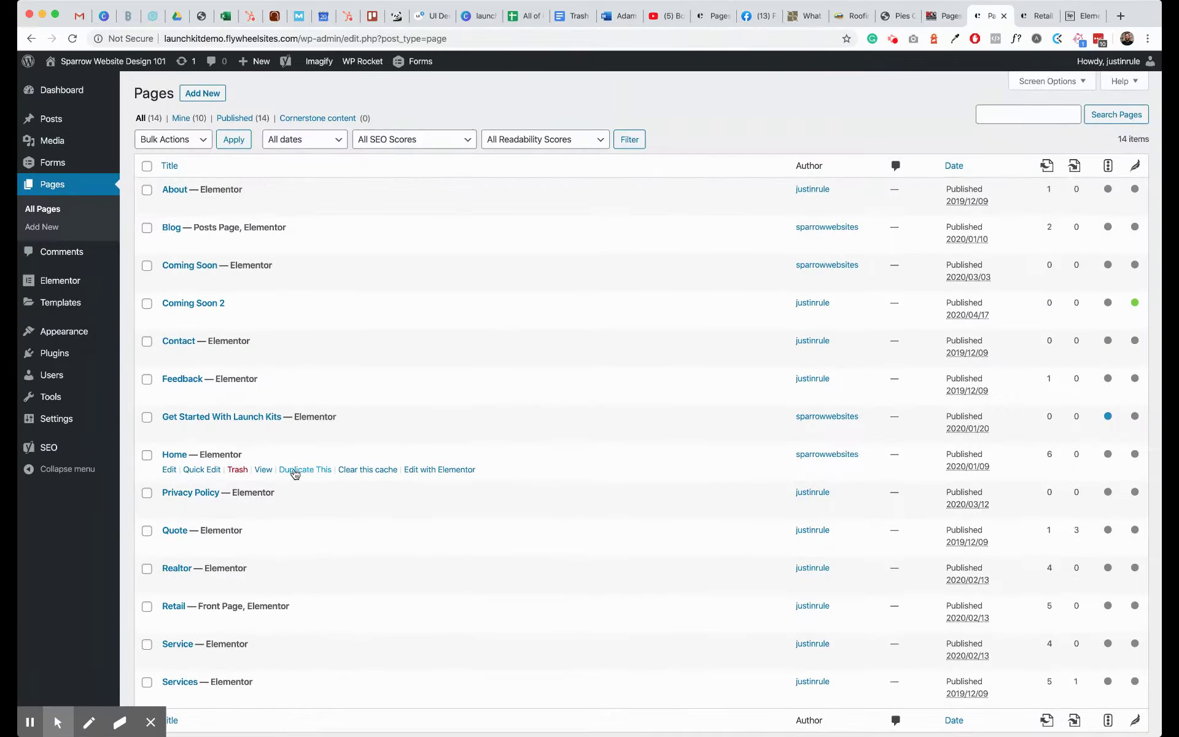
scroll(295, 473, "down", 3)
scroll(294, 473, "up", 3)
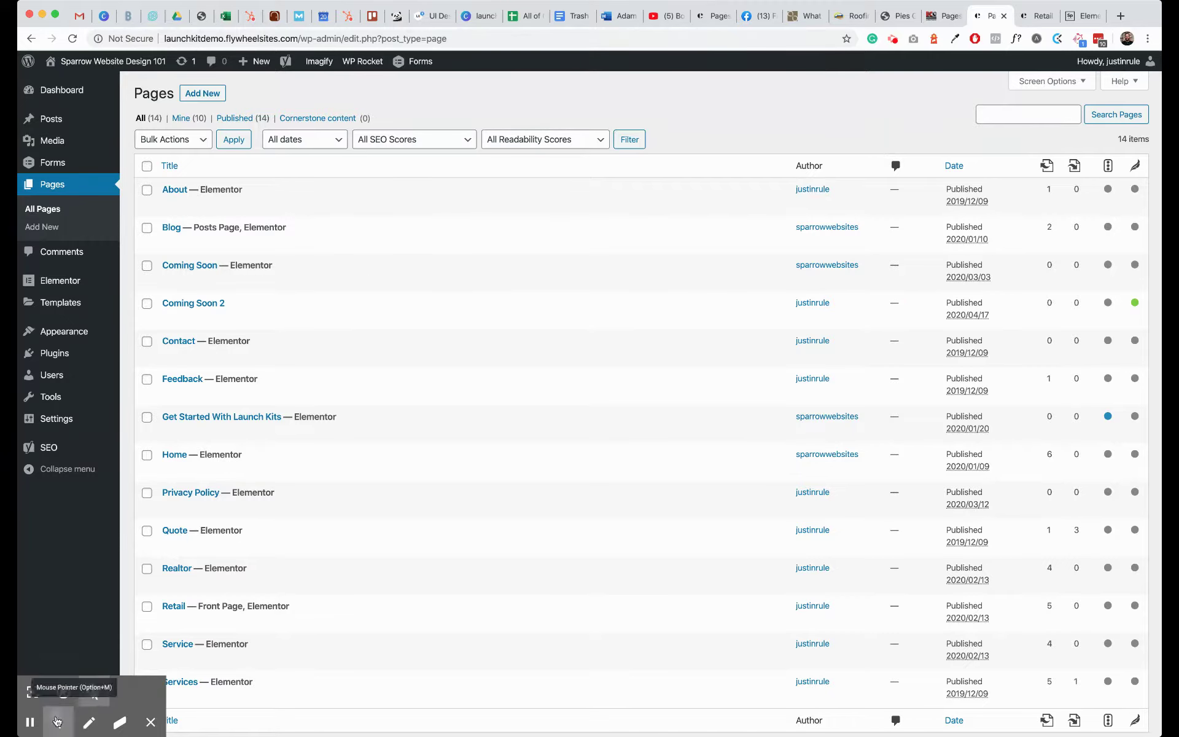
- Open the About page with Edit with Elementor and switch to the editor's tab
left_click(57, 720)
left_click(34, 692)
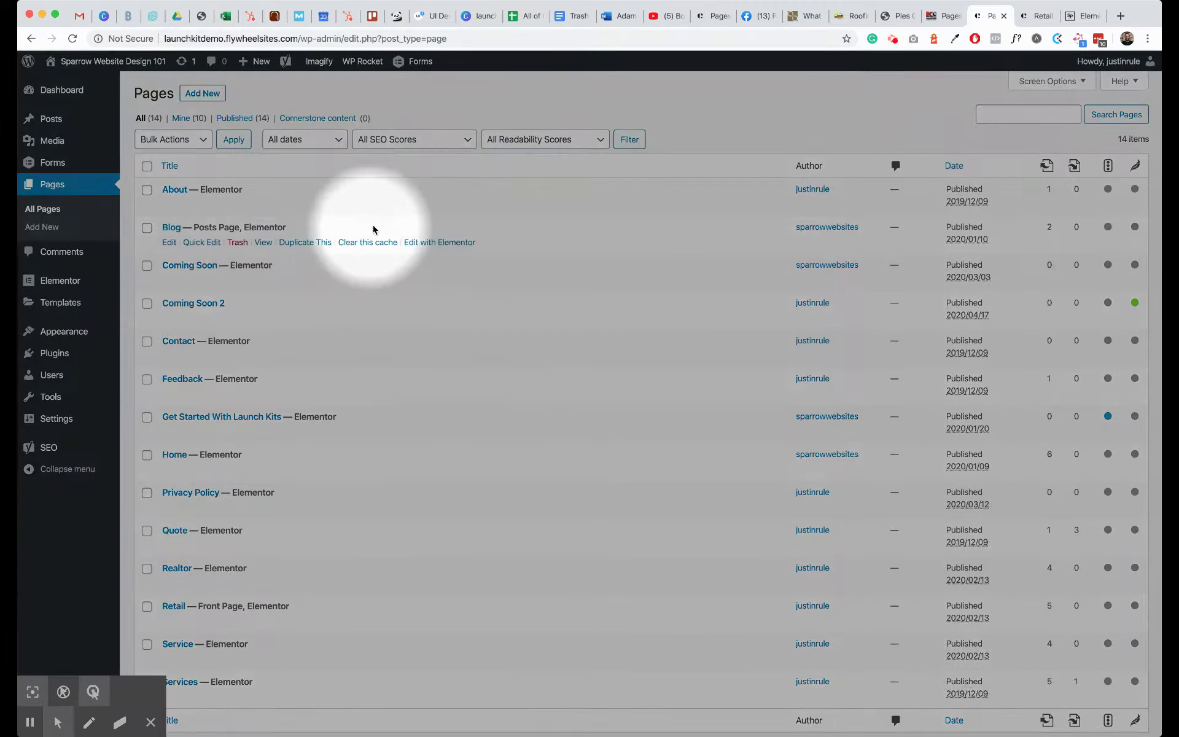
left_click(433, 205)
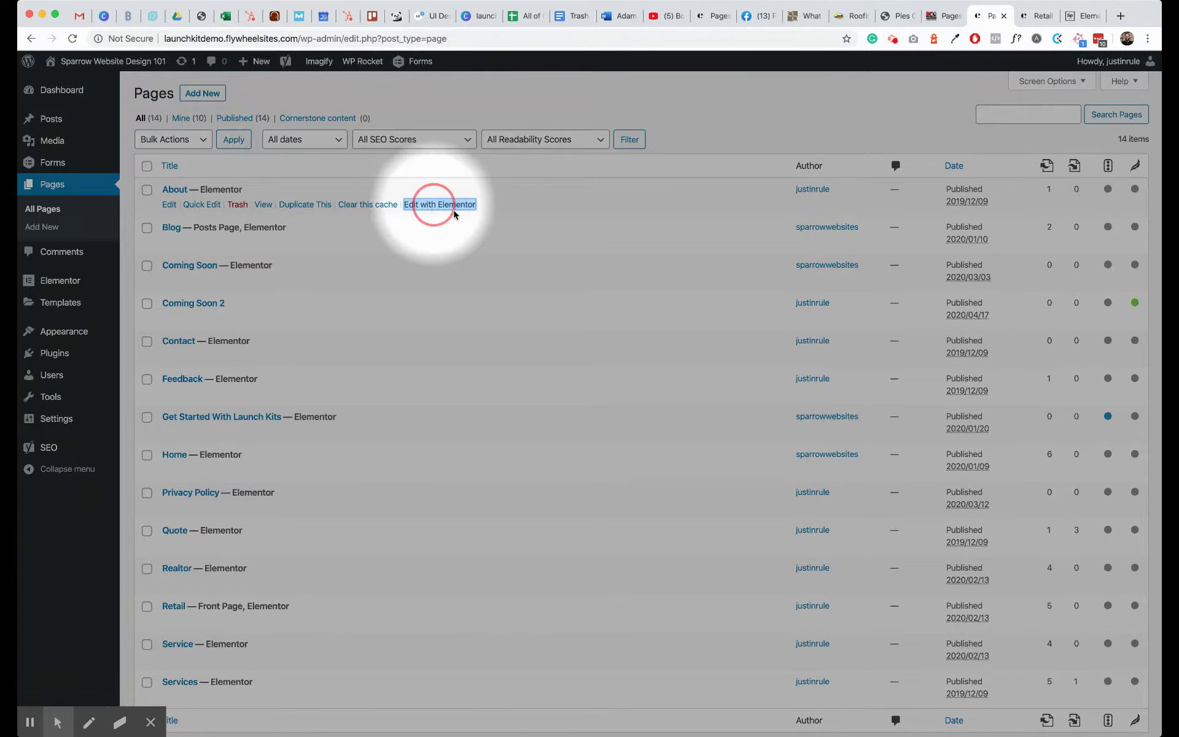
left_click(454, 212, "super")
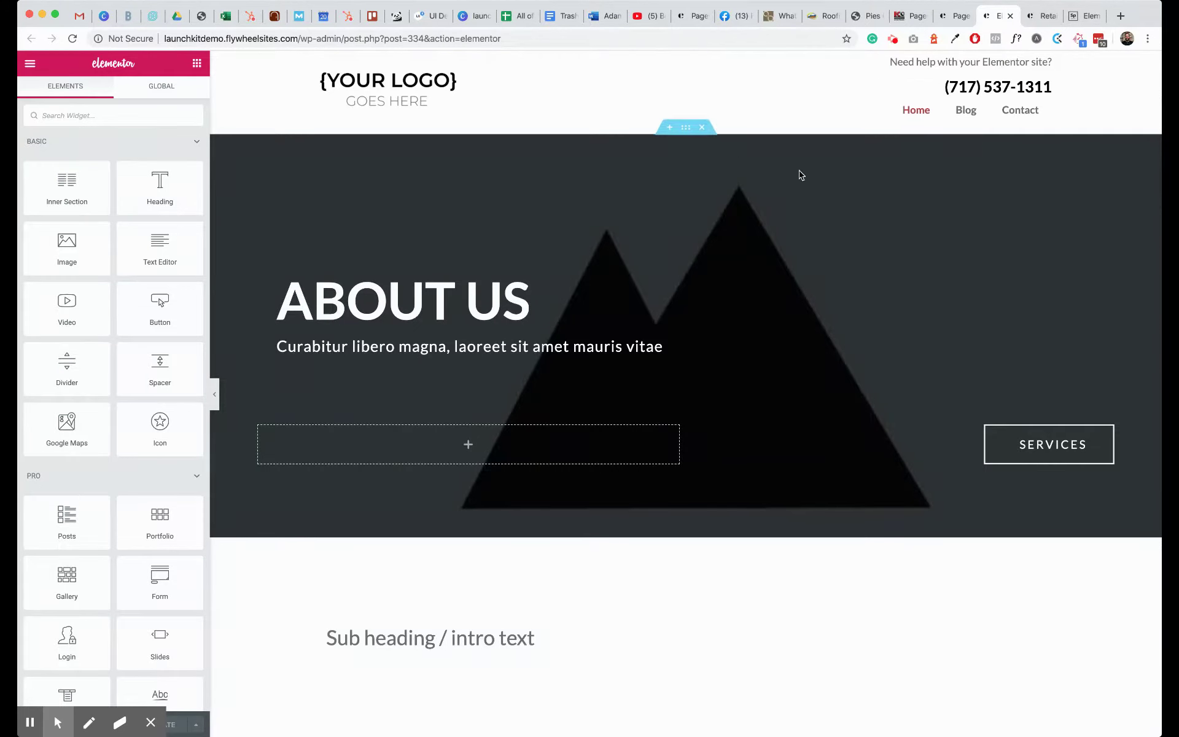
- Scroll through the ABOUT US hero, What We Value and Our Testimonials sections, then back up
scroll(741, 247, "down", 2)
scroll(740, 247, "down", 10)
scroll(741, 246, "down", 12)
scroll(739, 246, "down", 6)
scroll(739, 247, "up", 16)
scroll(741, 247, "up", 10)
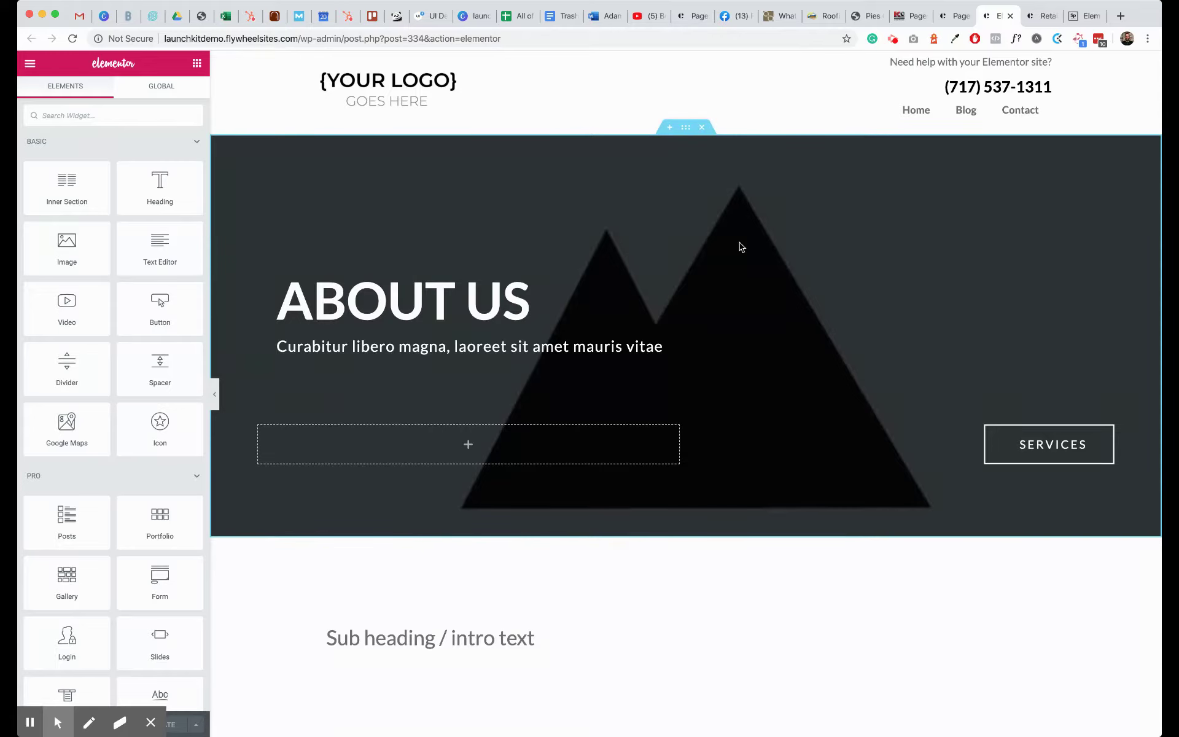
- Replace the placeholder subtitle under ABOUT US with 'Why we started our company'
left_click(151, 723)
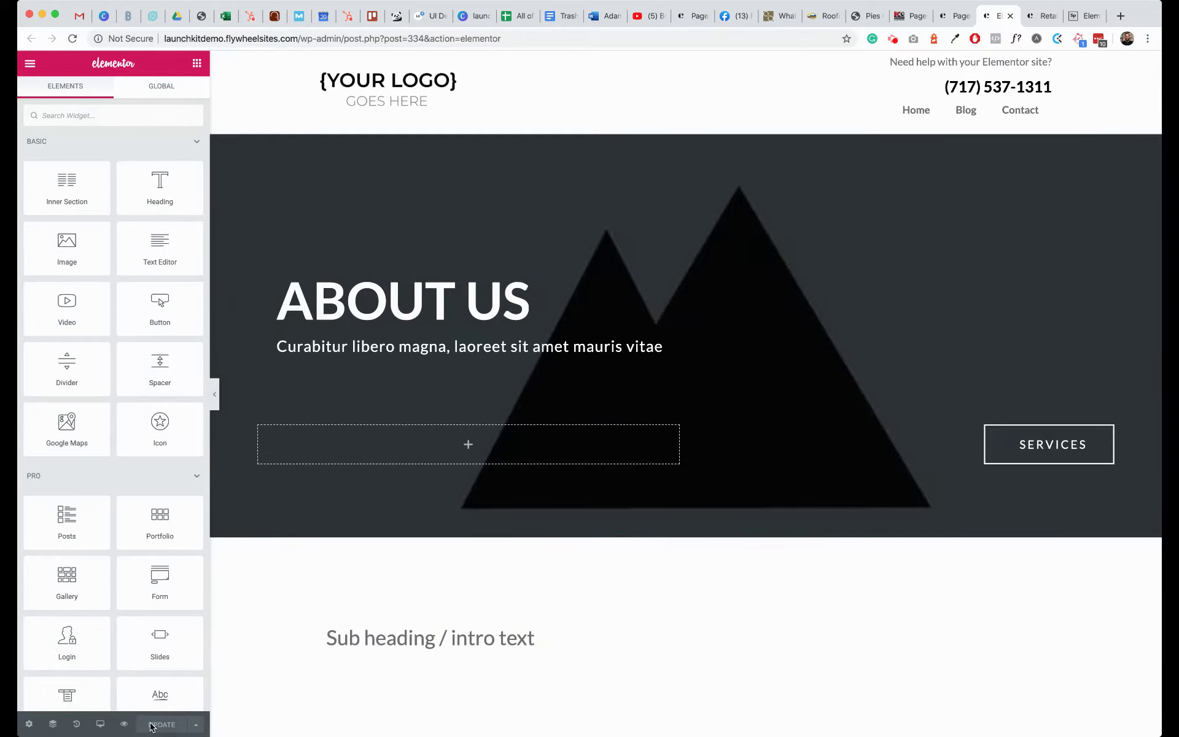
left_click(370, 302)
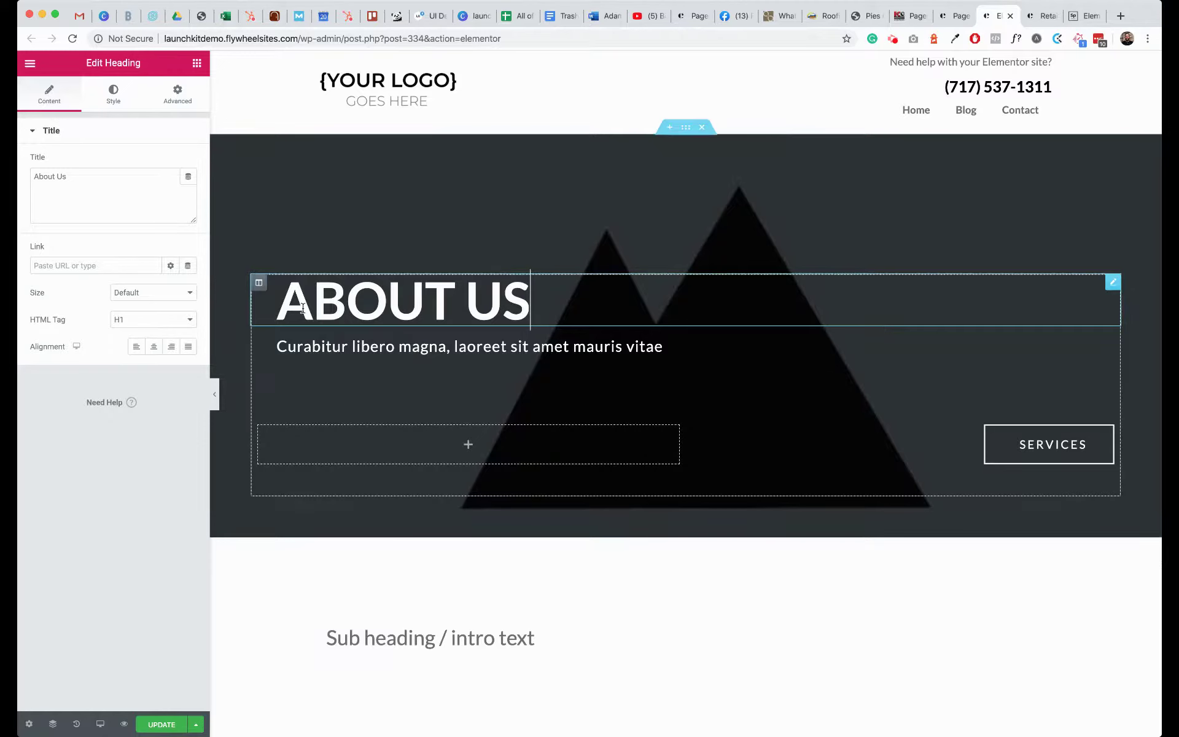
left_click(374, 343)
triple_click(374, 342)
type("Why we started our company")
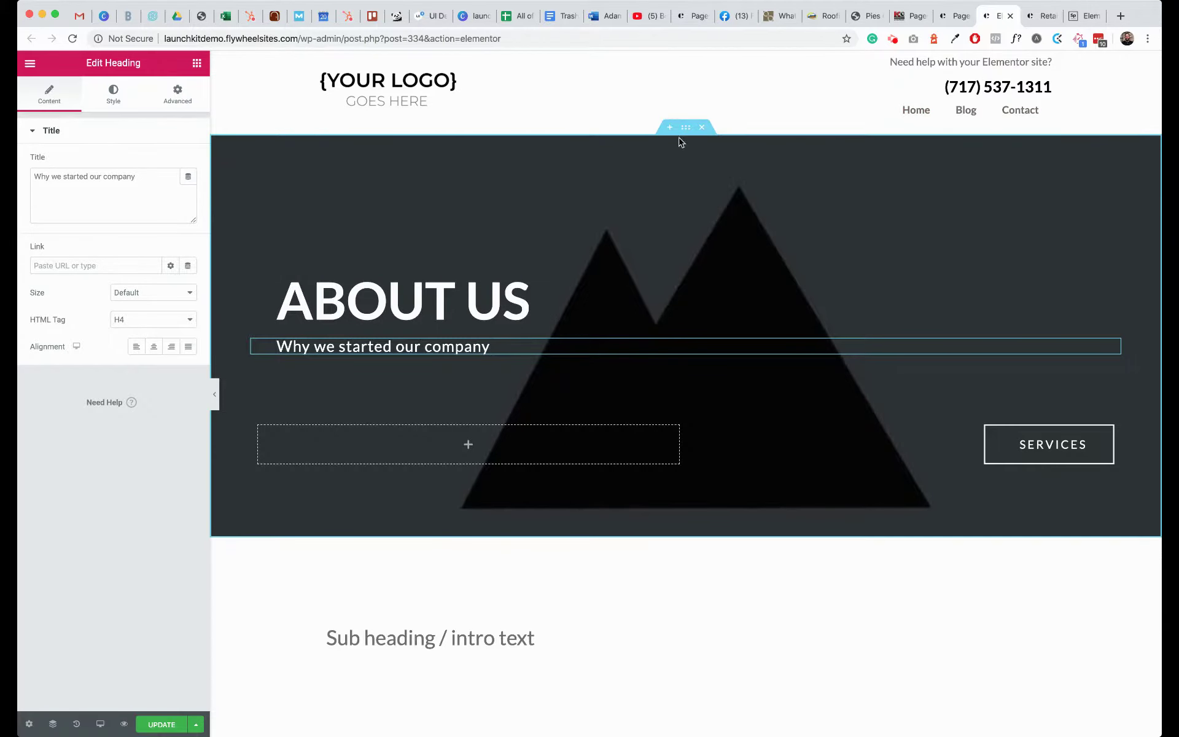
- Open the ABOUT US hero section's settings on its Style background options
right_click(685, 134)
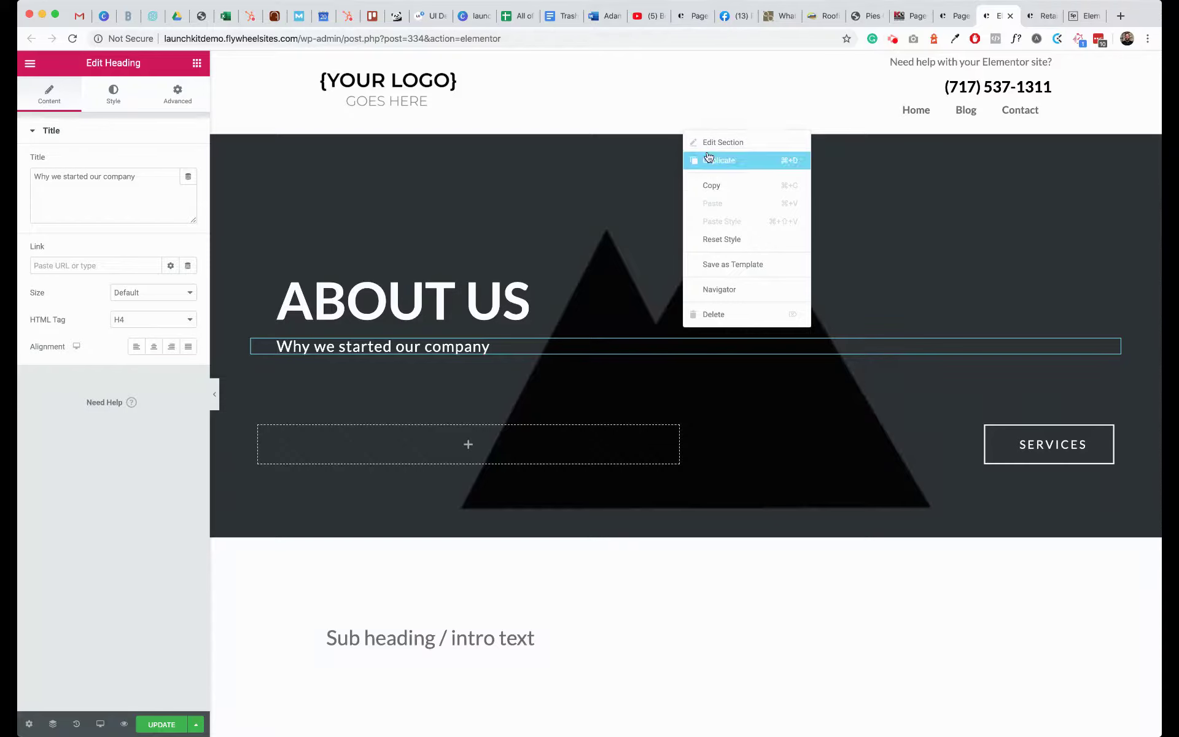
left_click(719, 149)
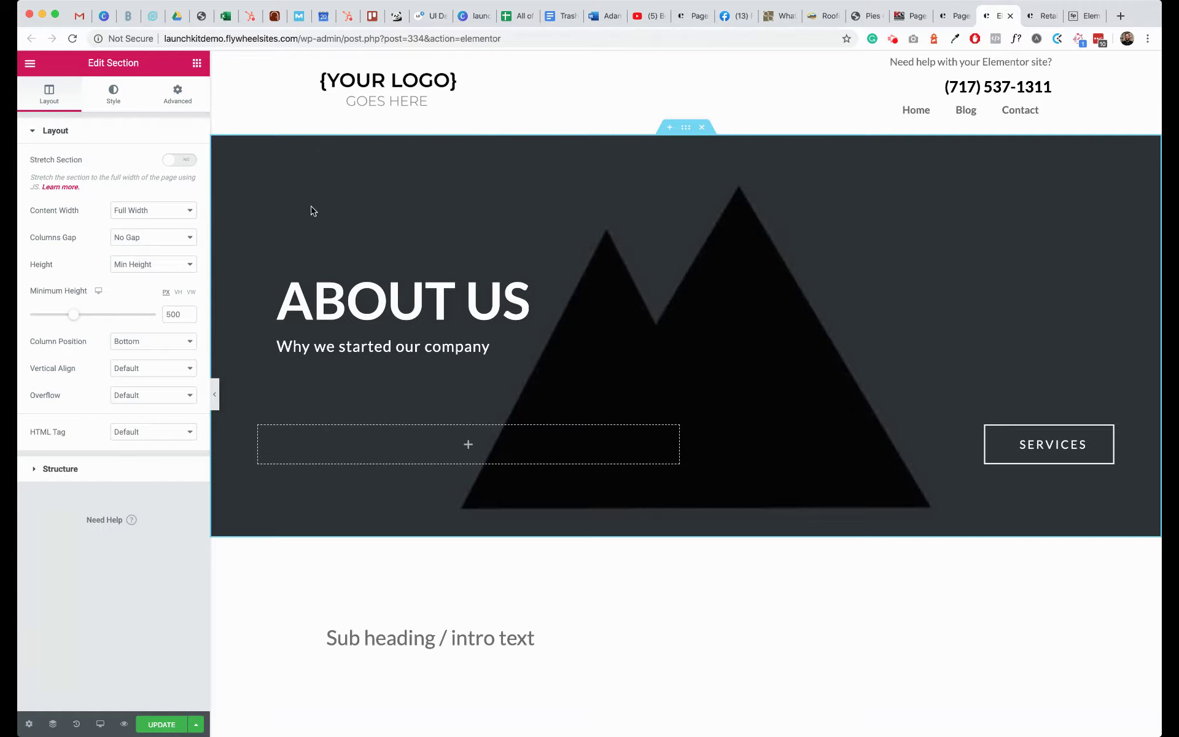
left_click(113, 94)
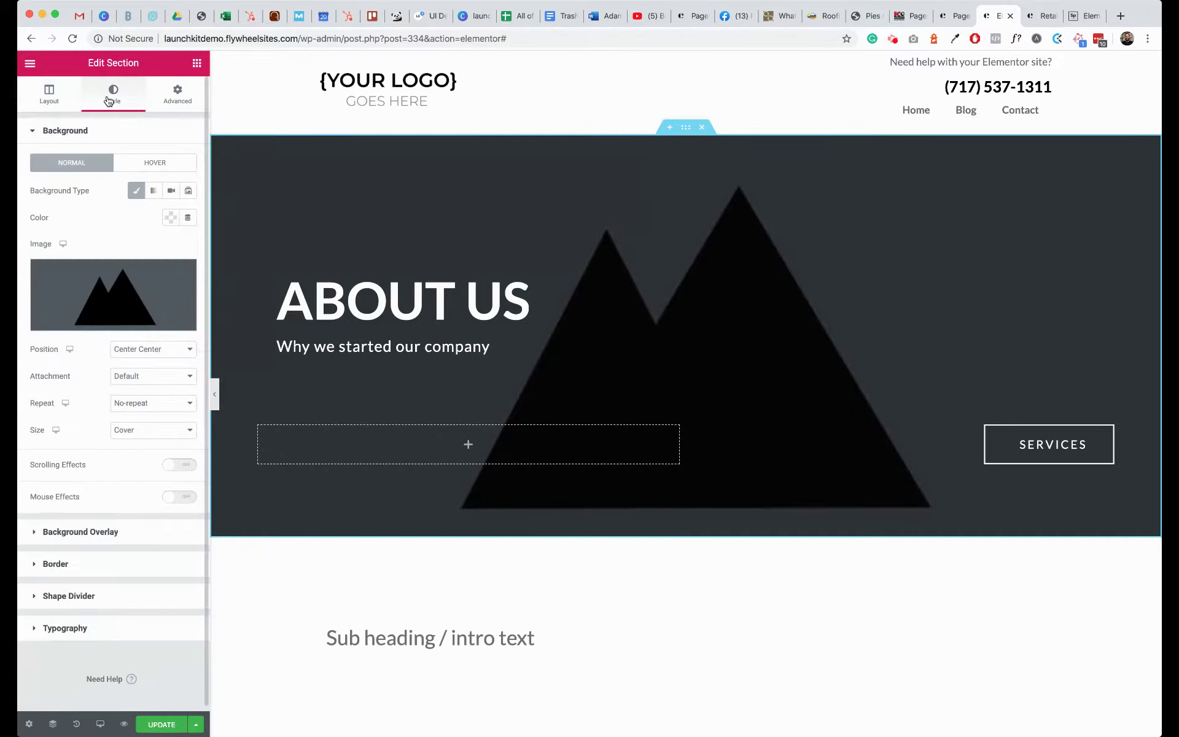
- Set the hero background to man-in-santa-claus-costume-716658.jpg from the Media Library
left_click(140, 304)
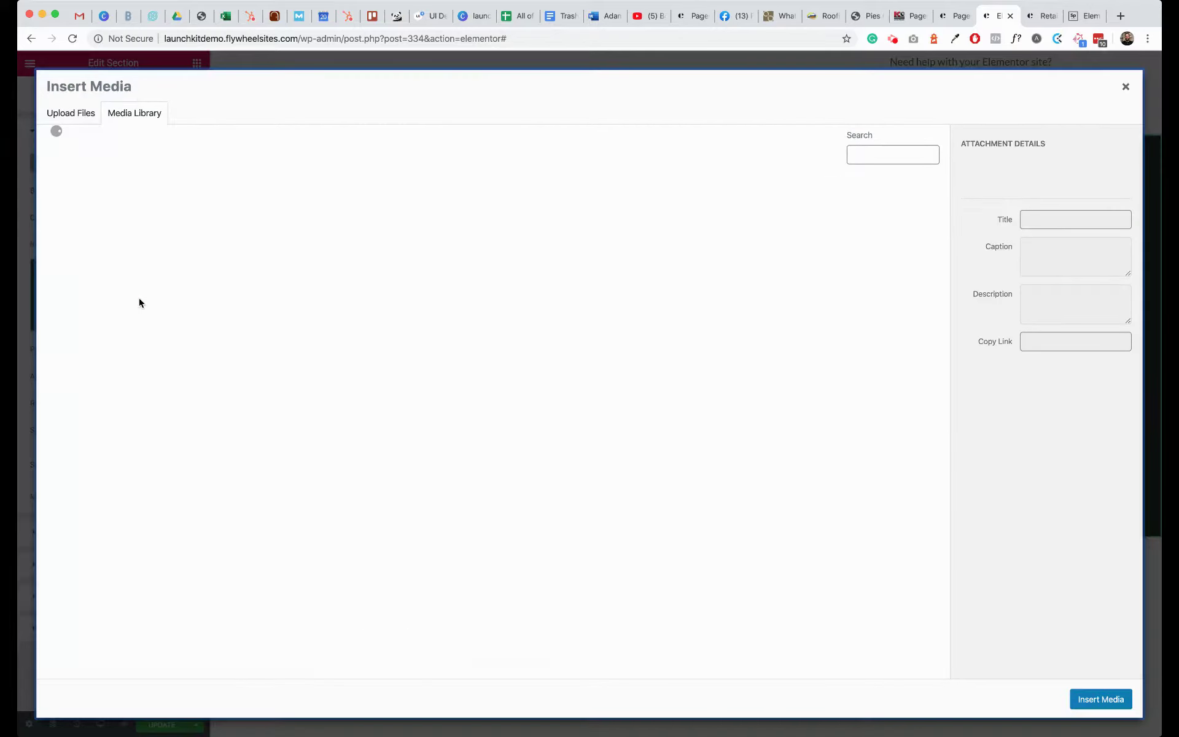
left_click(184, 242)
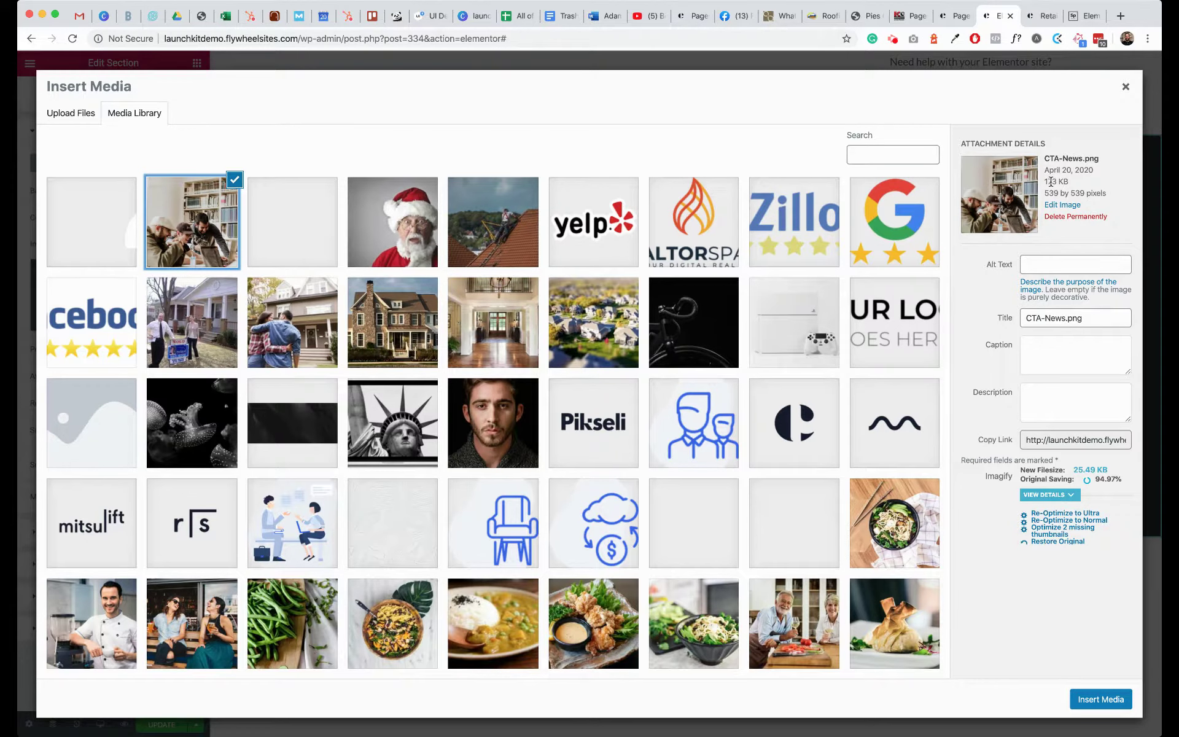
left_click(429, 230)
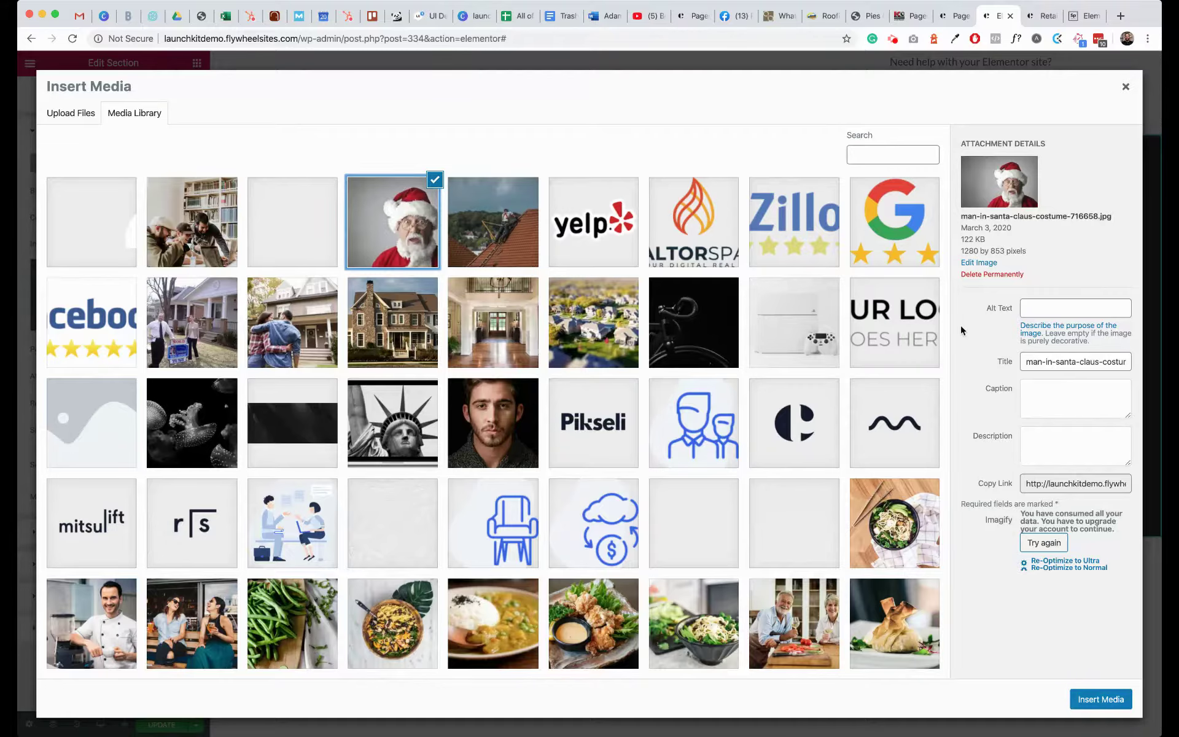
left_click(1086, 706)
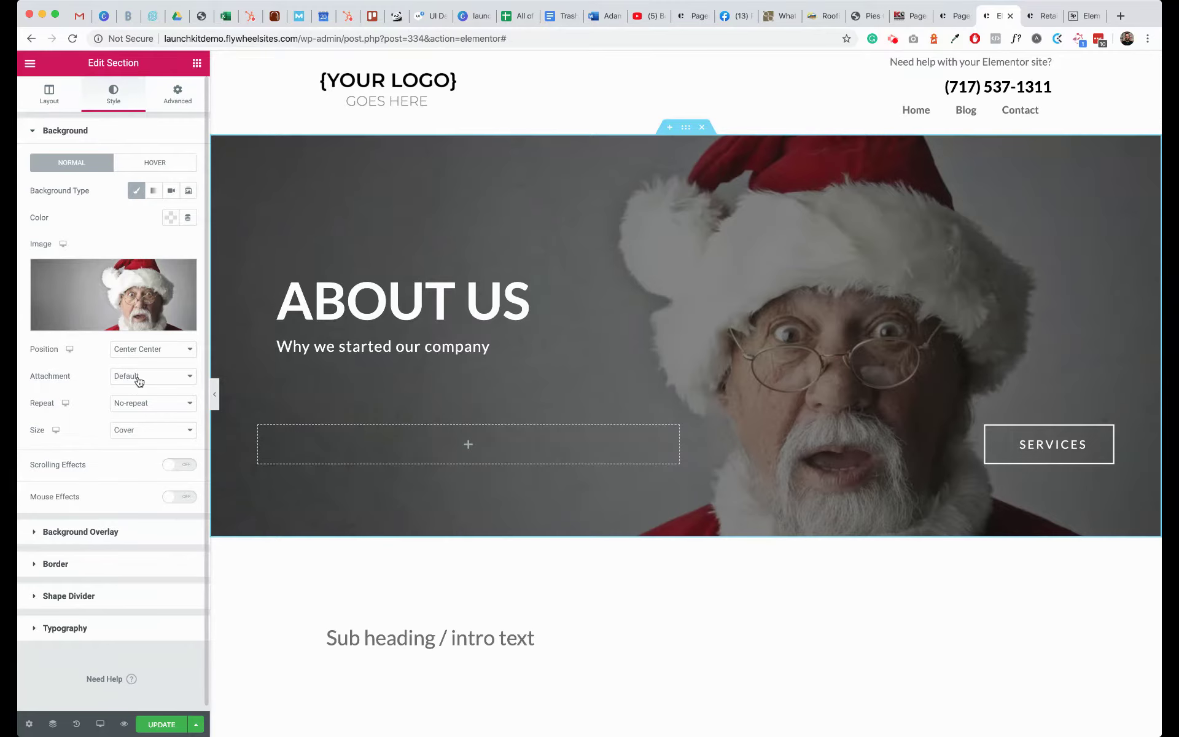
- Change the hero background attachment to Fixed, then settle on Scroll
scroll(330, 408, "down", 3)
scroll(330, 408, "up", 3)
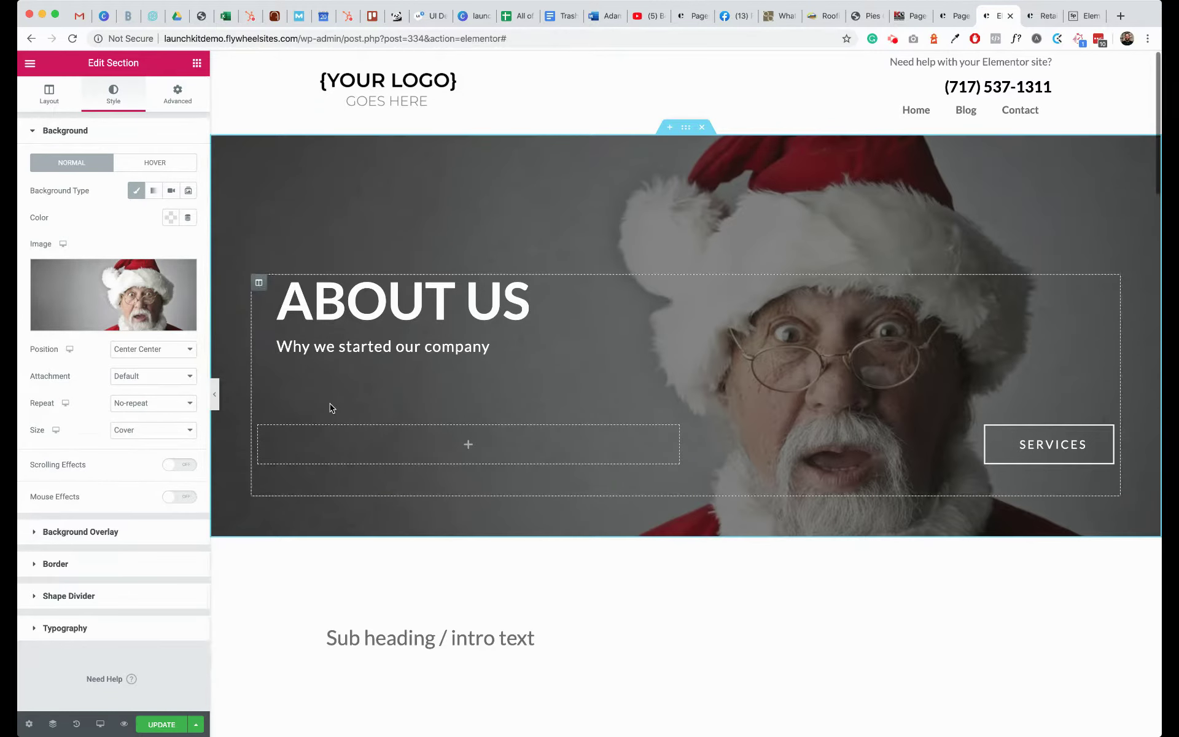
left_click(151, 403)
scroll(429, 473, "down", 3)
scroll(429, 473, "up", 3)
left_click(158, 377)
left_click(154, 363)
scroll(454, 444, "down", 3)
scroll(455, 444, "up", 3)
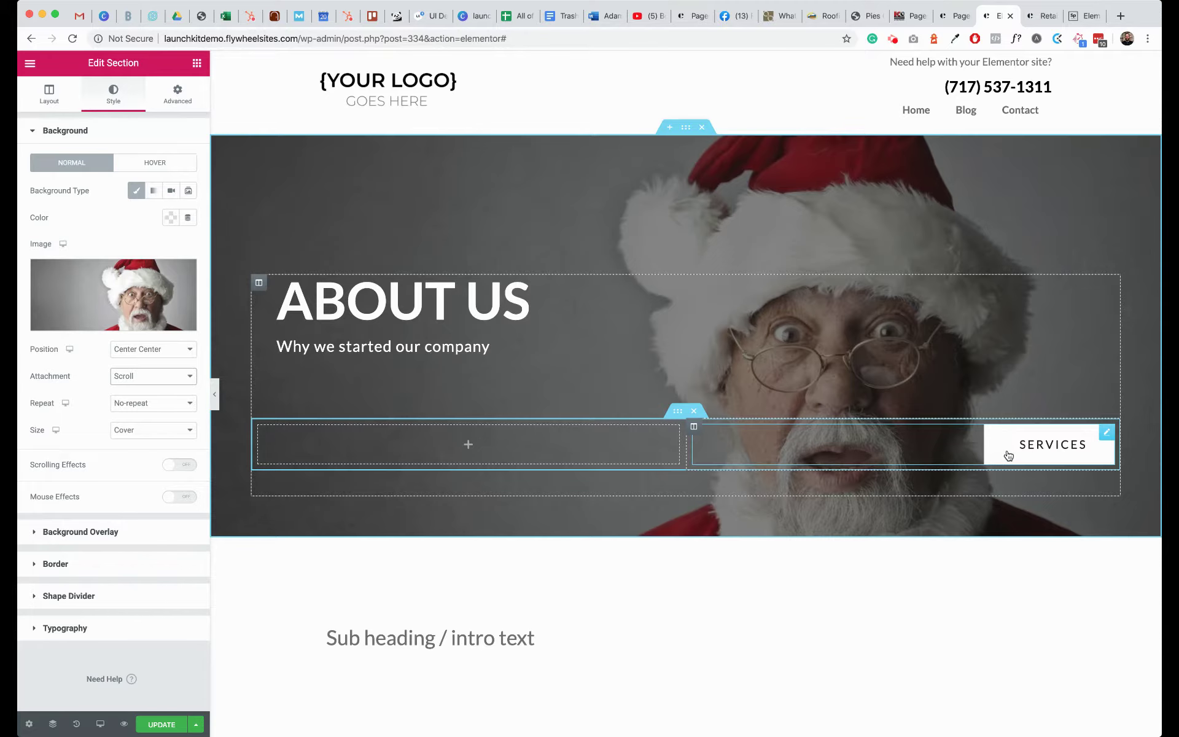
- Rename the hero's SERVICES button to 'Get in touch'
right_click(1009, 457)
left_click(1023, 465)
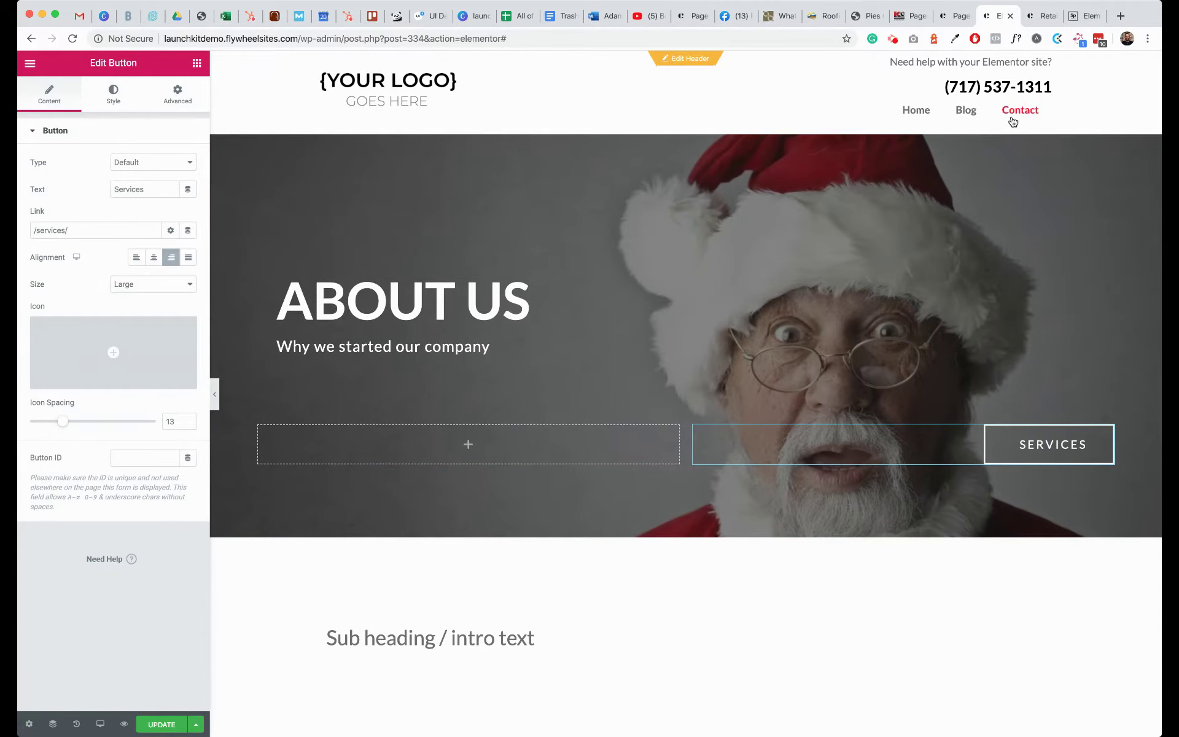
double_click(134, 190)
type("Get in tou")
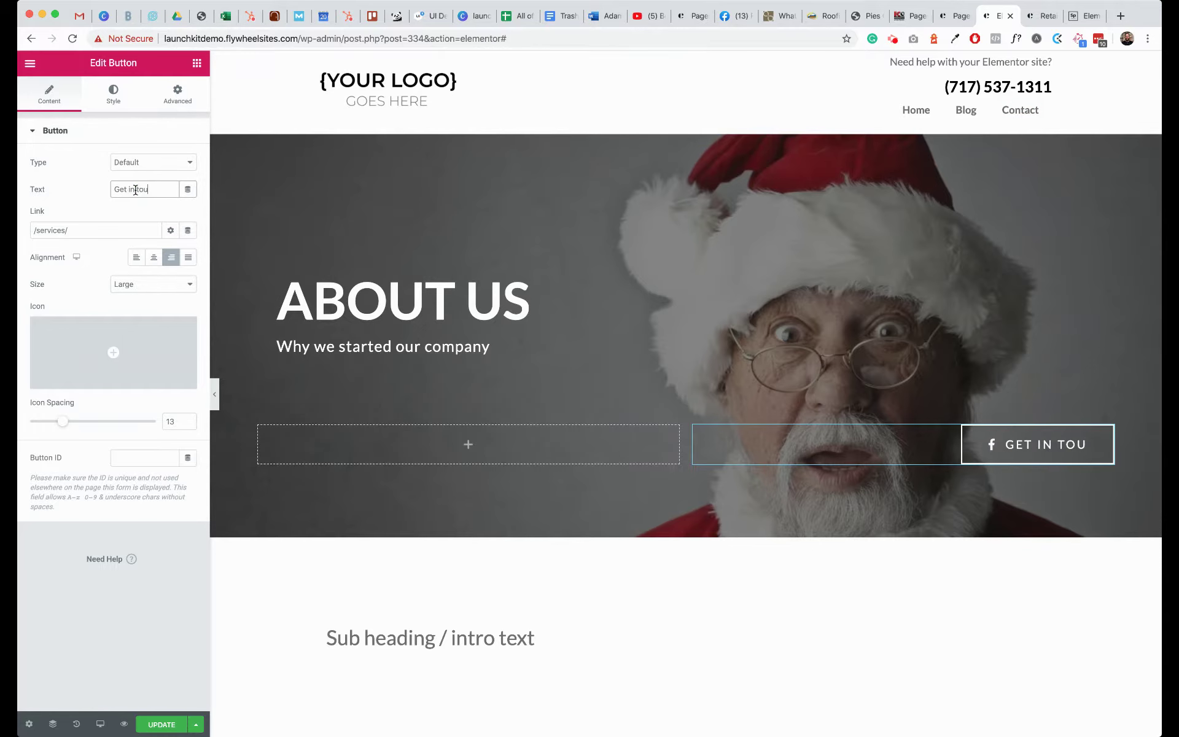
type("ch")
double_click(58, 231)
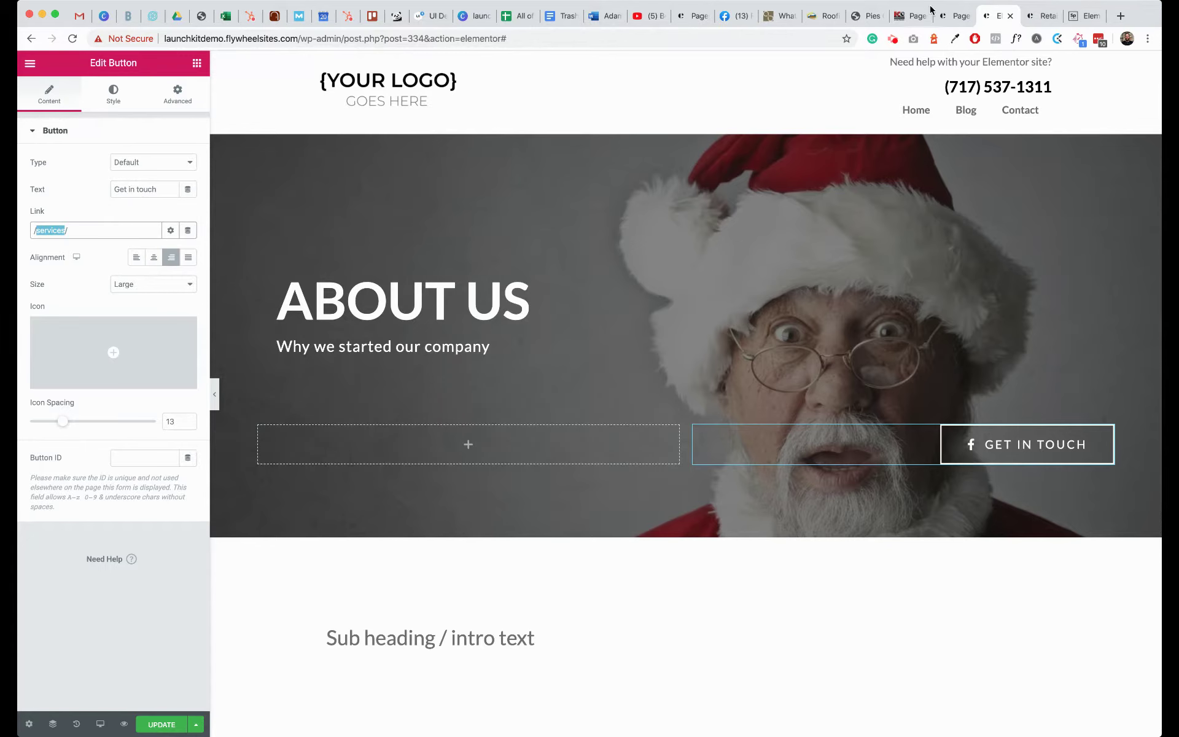
left_click(893, 39)
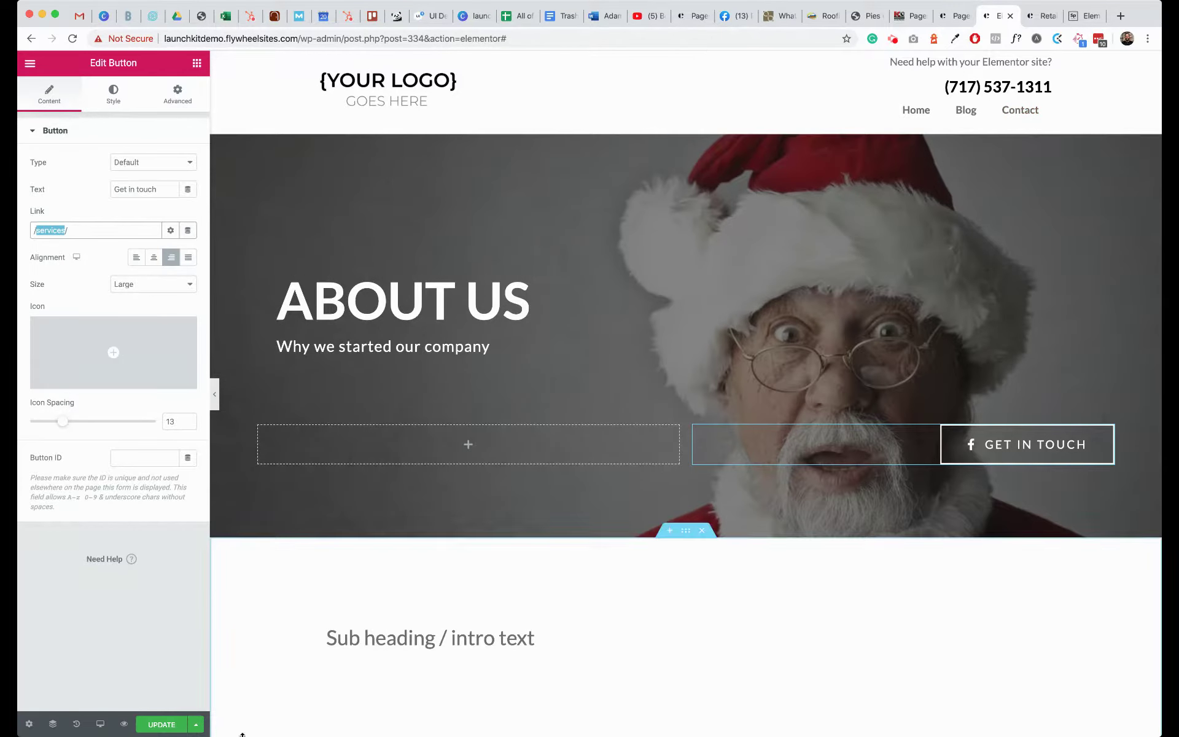
left_click(1007, 116)
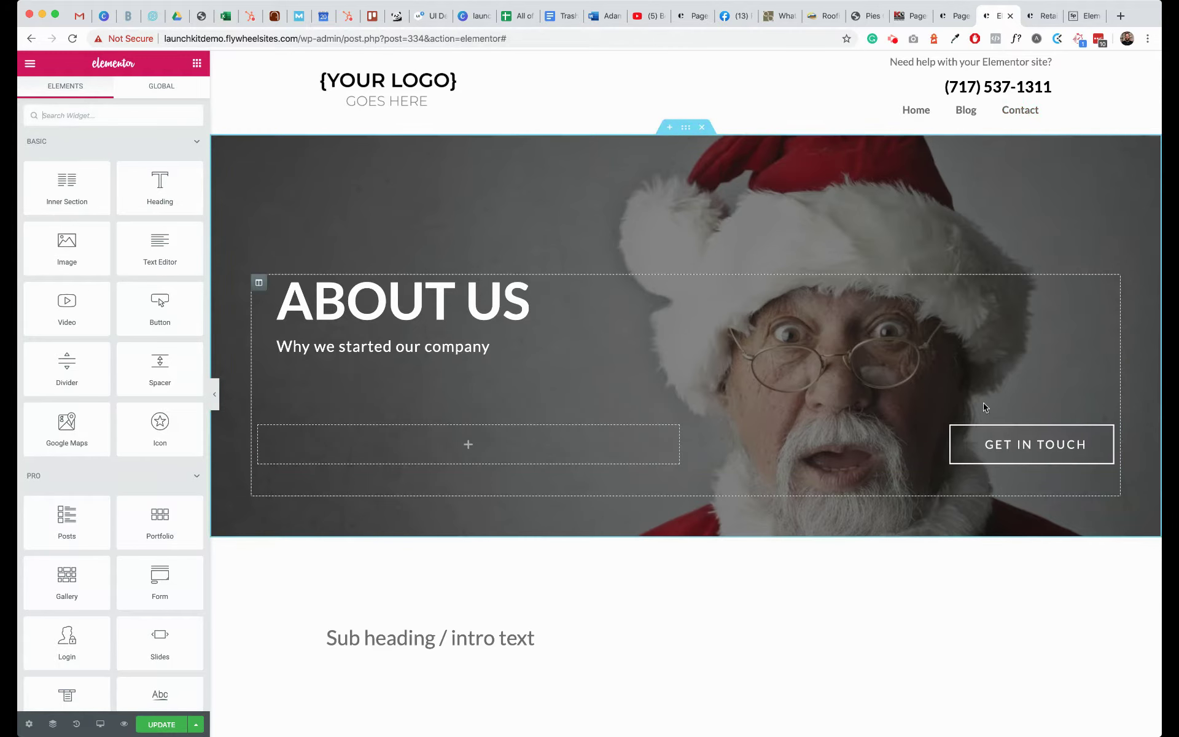
- Link the Get in touch button to the Contact page as the relative path /contact/
right_click(994, 451)
left_click(1008, 456)
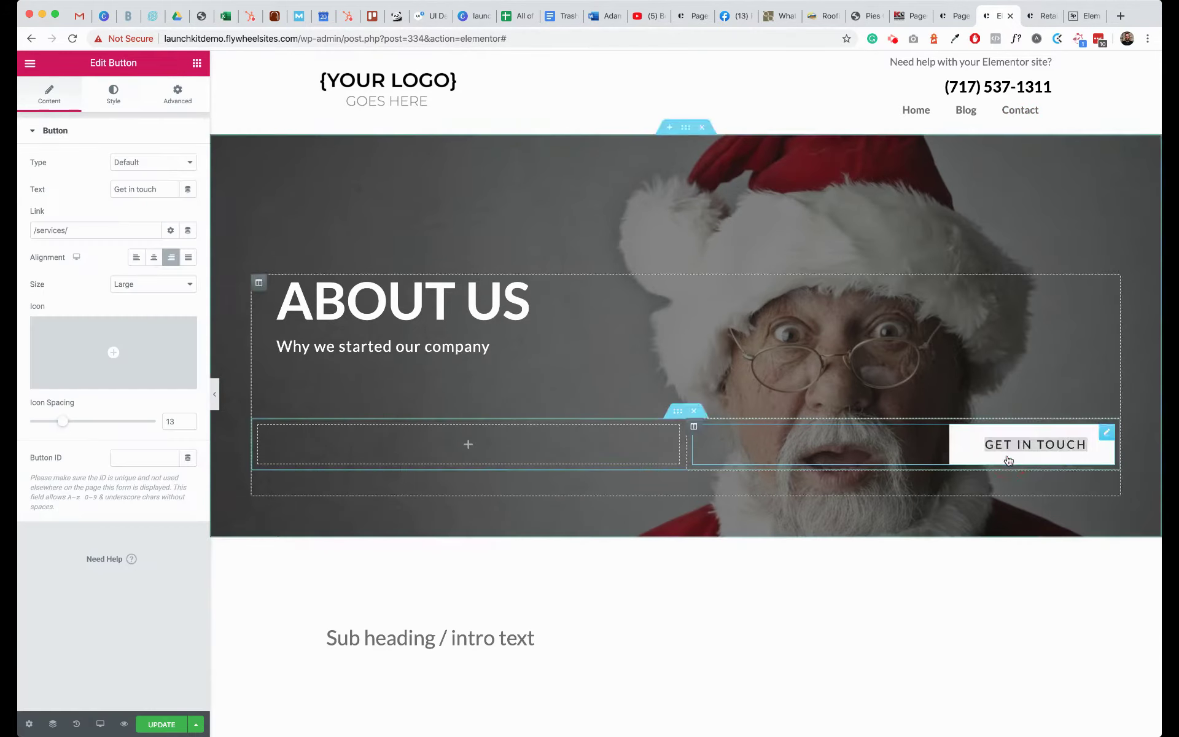
double_click(47, 230)
type("contact/")
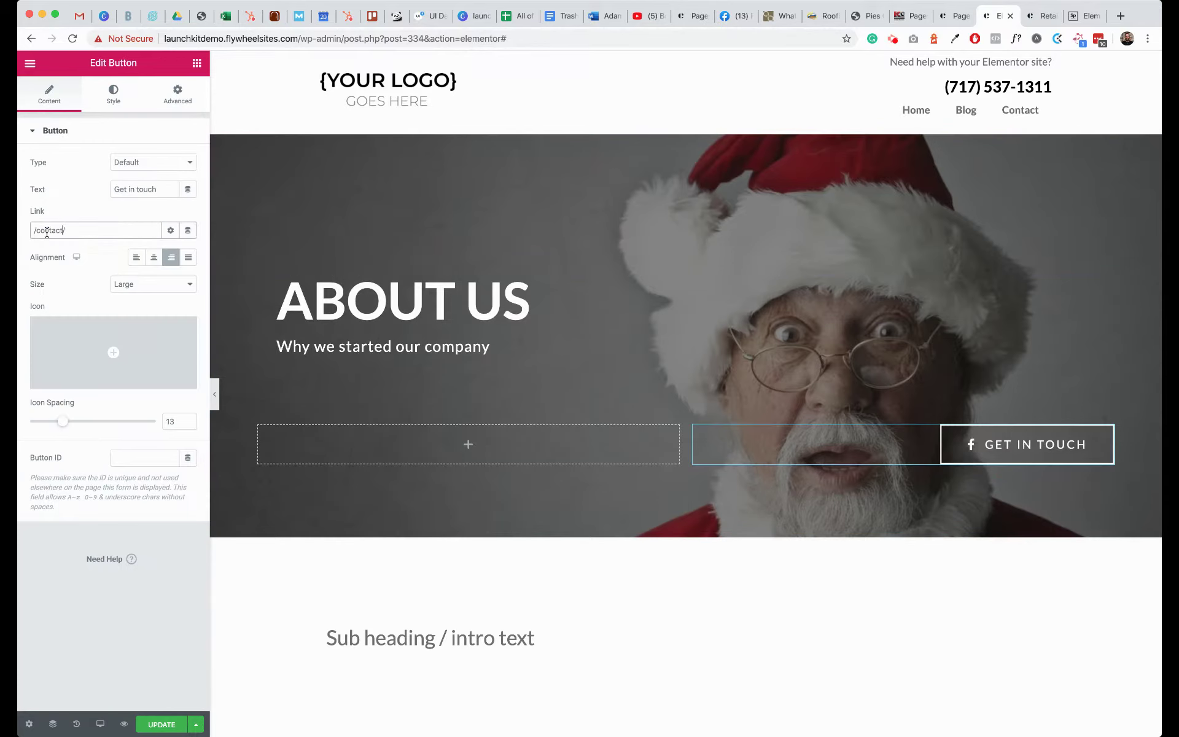
triple_click(119, 228)
type("cont")
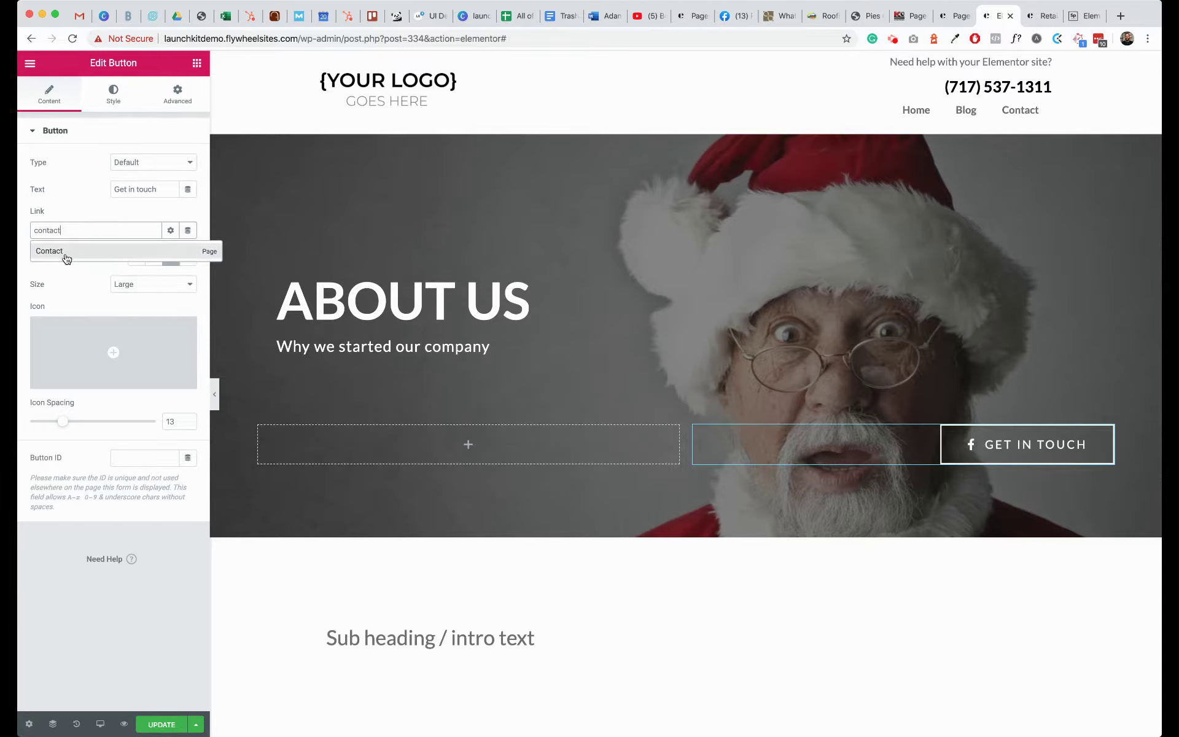
left_click(52, 252)
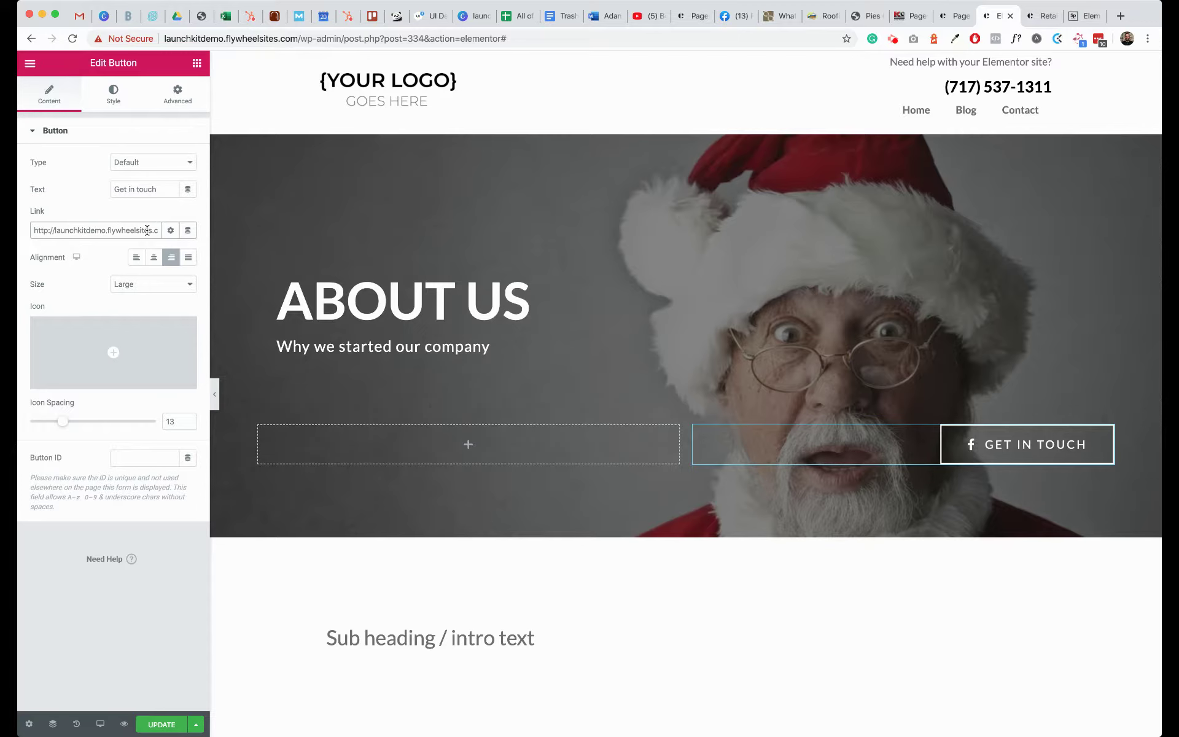
left_click_drag(146, 230, 12, 226)
key("BackSpace")
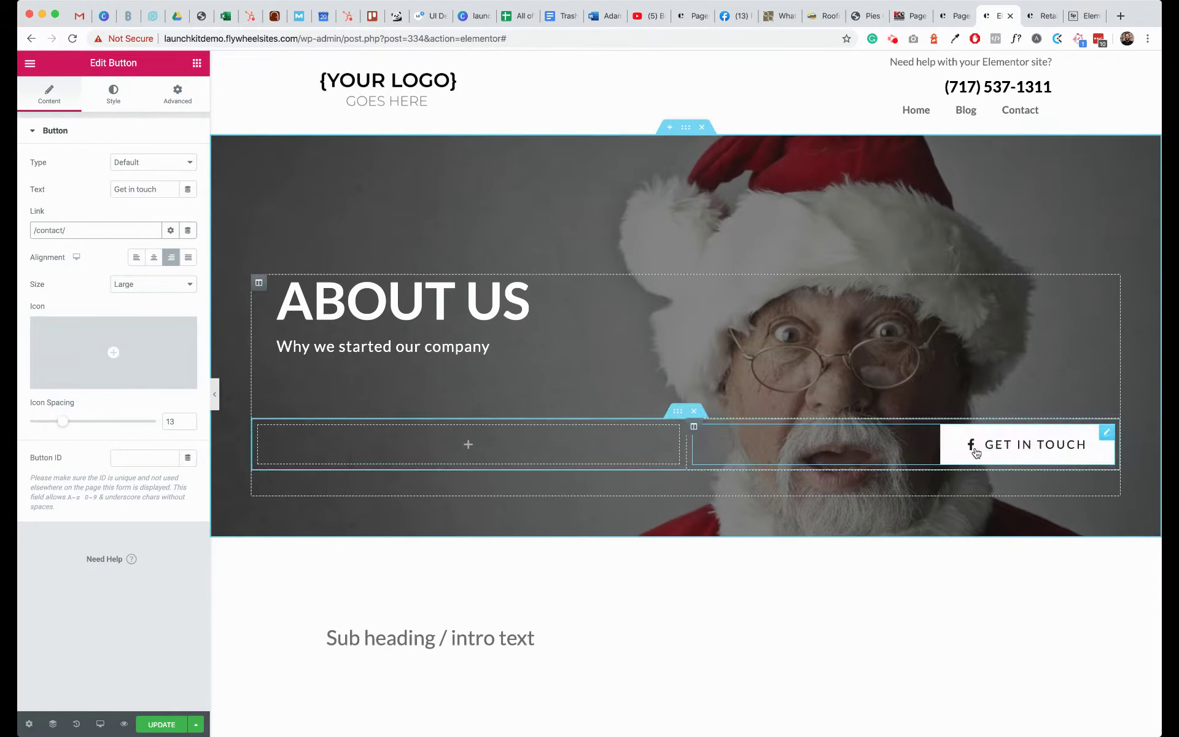
- Swap the button's Facebook icon for the Calendar icon found by searching 'cal'
mouse_move(138, 344)
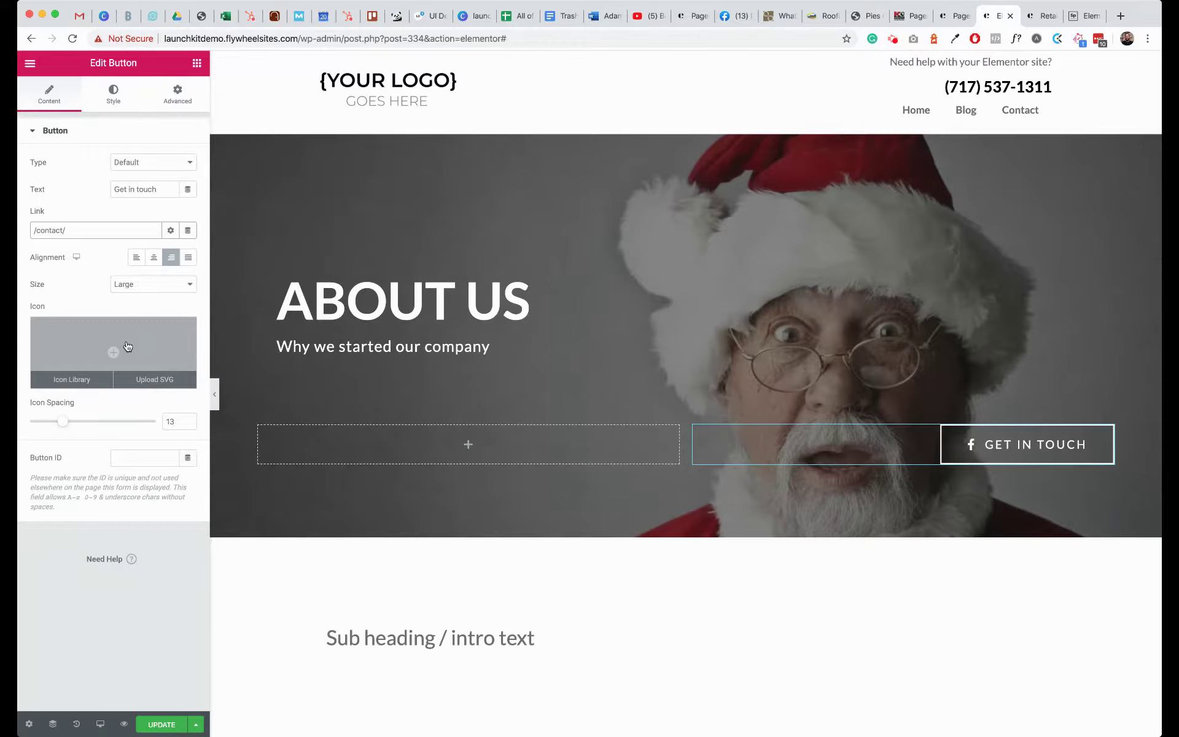
left_click(127, 346)
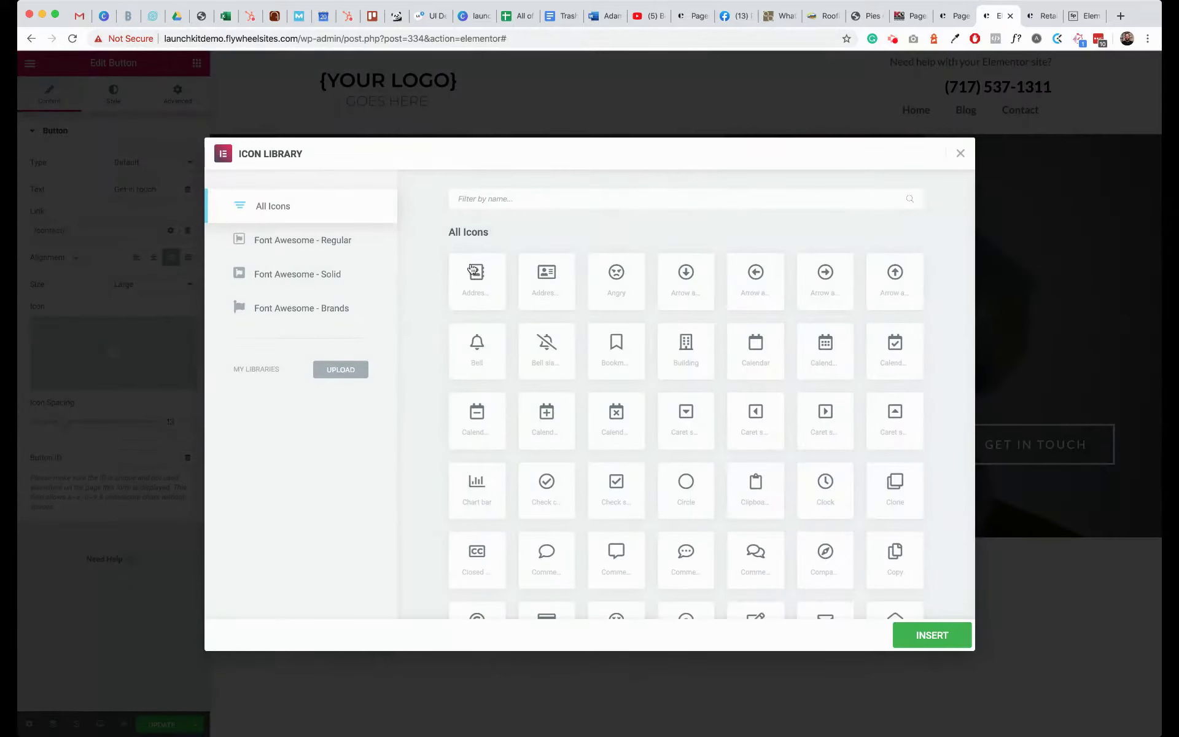
left_click(706, 201)
type("cal")
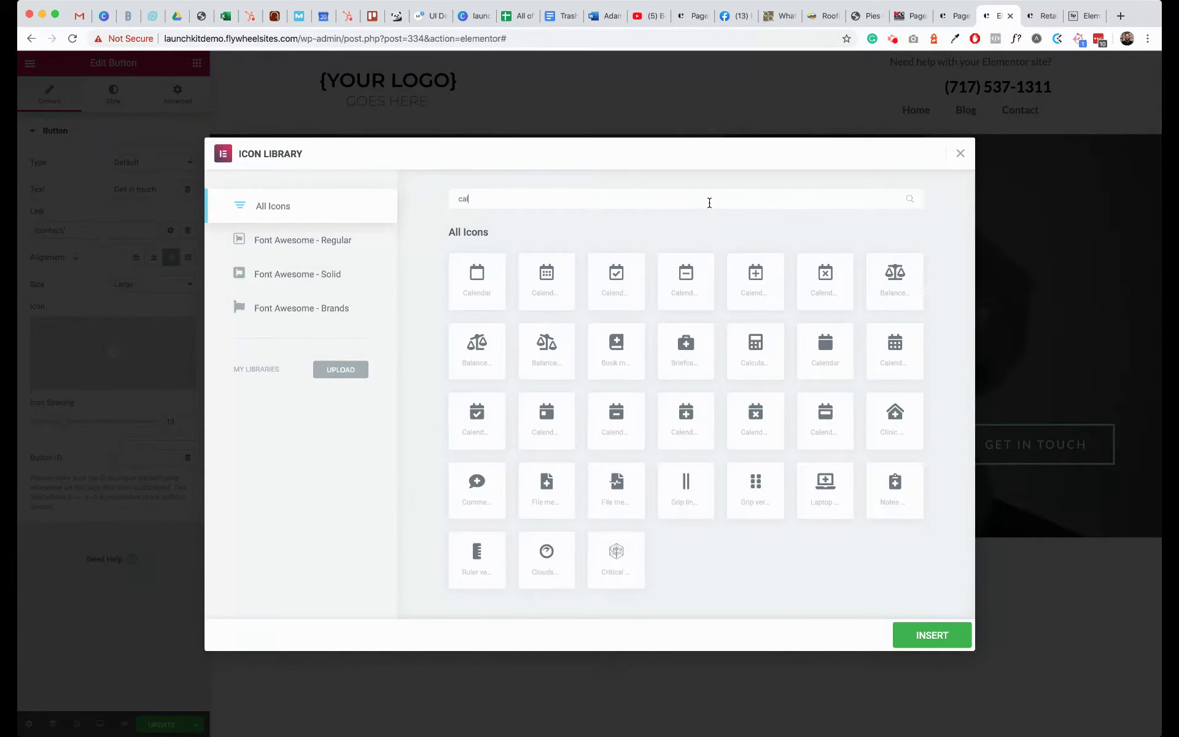
left_click(875, 362)
left_click(903, 630)
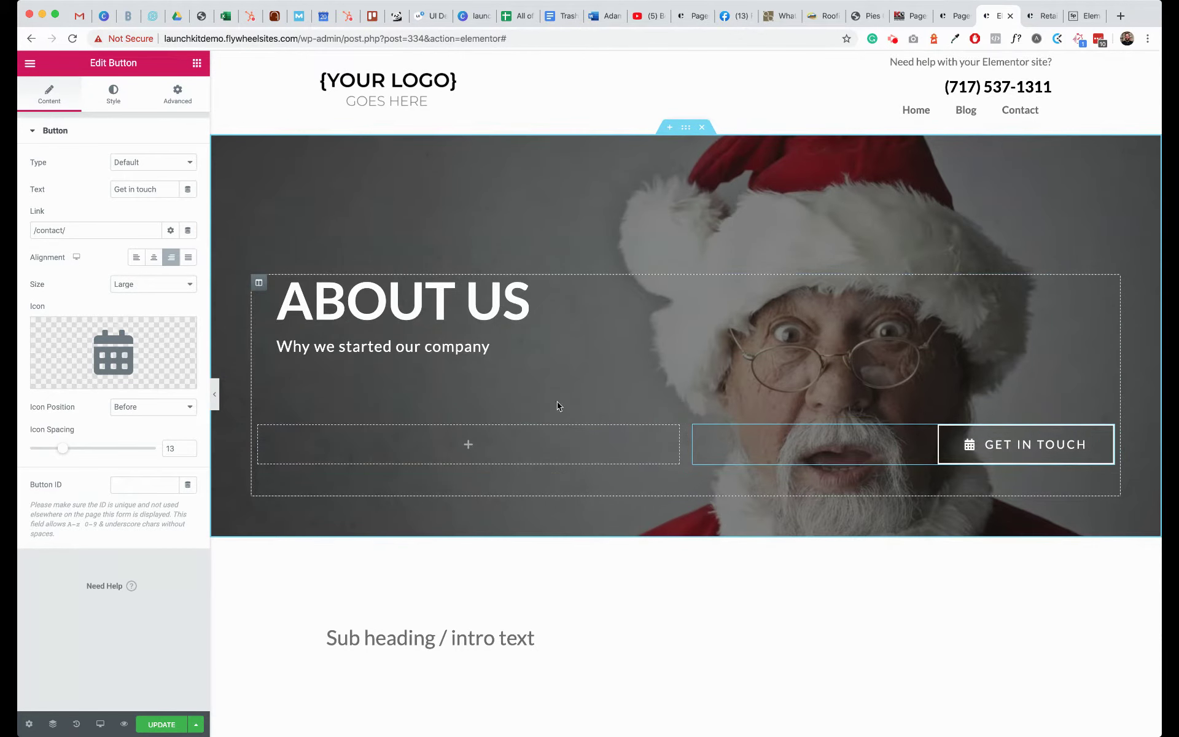
- Replace the intro subheading with 'It all started one snowy day at the north pole.'
scroll(590, 431, "down", 2)
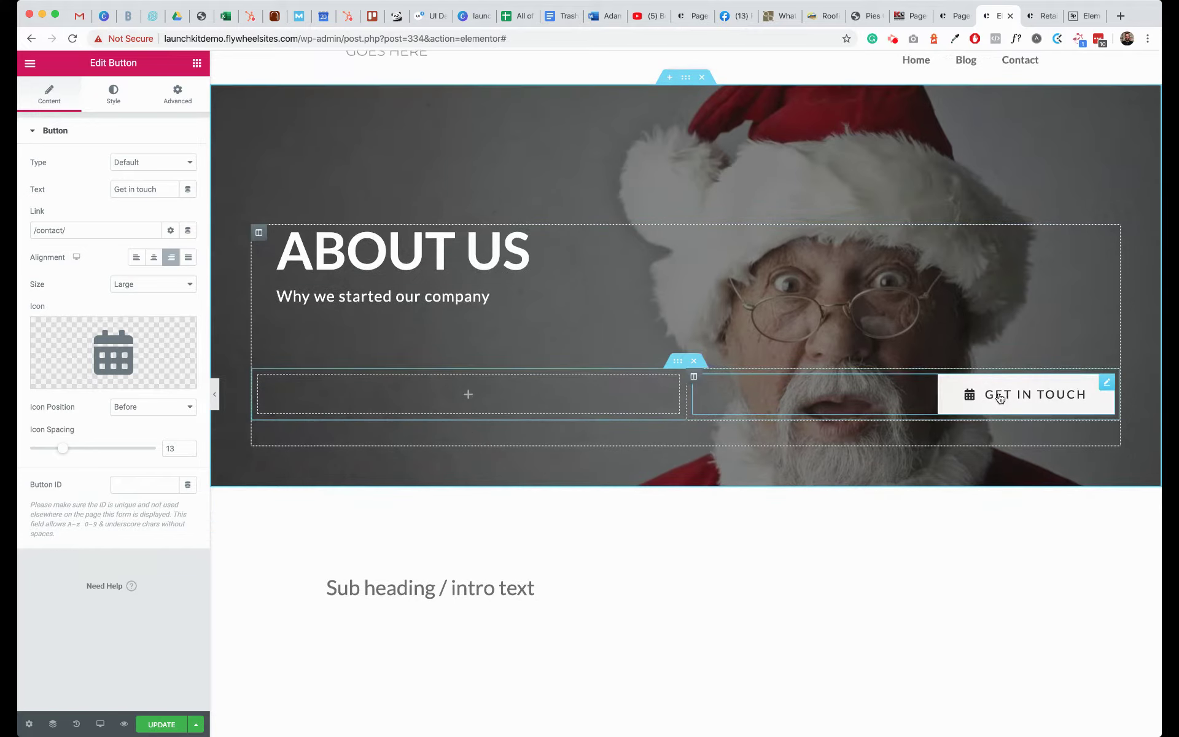
scroll(1000, 398, "down", 5)
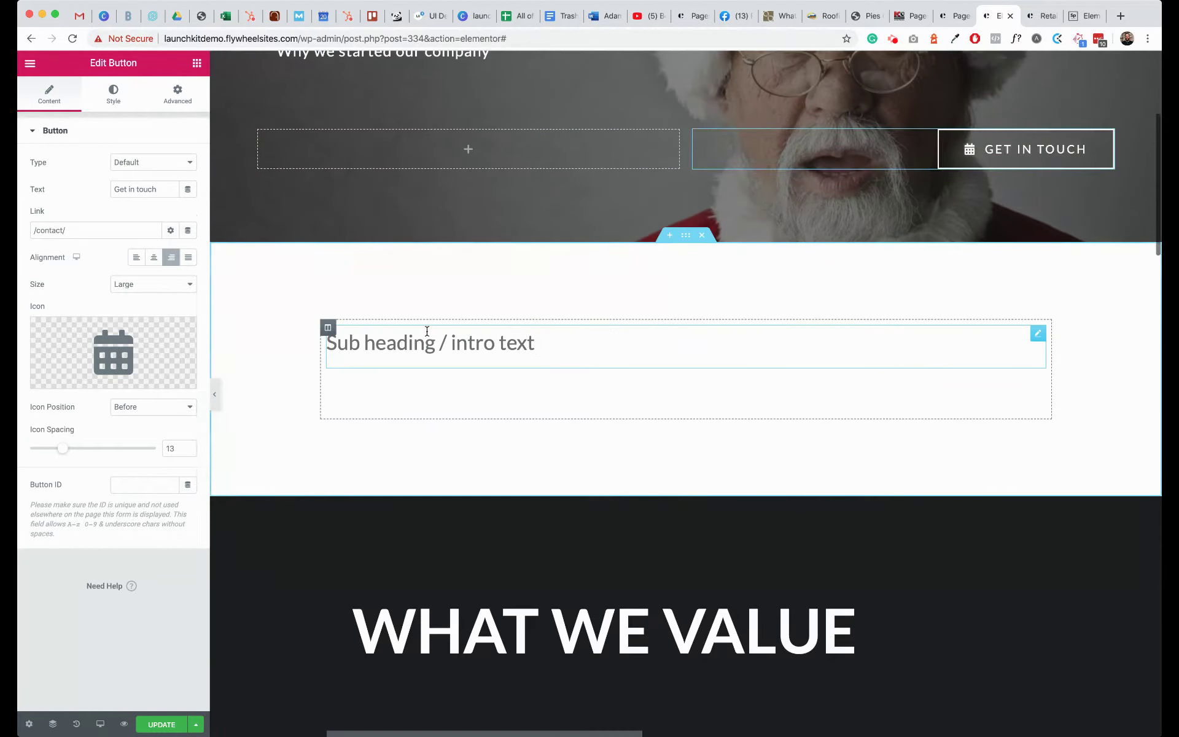
left_click(427, 338)
triple_click(427, 338)
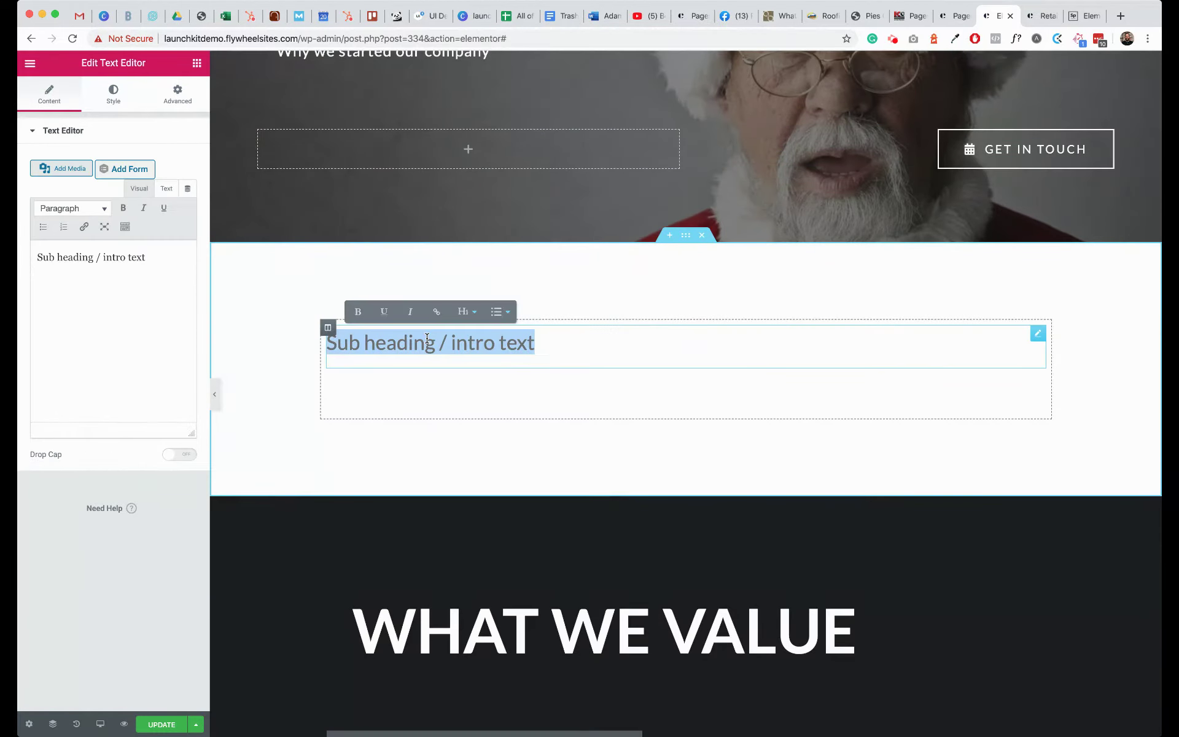
type("It all started")
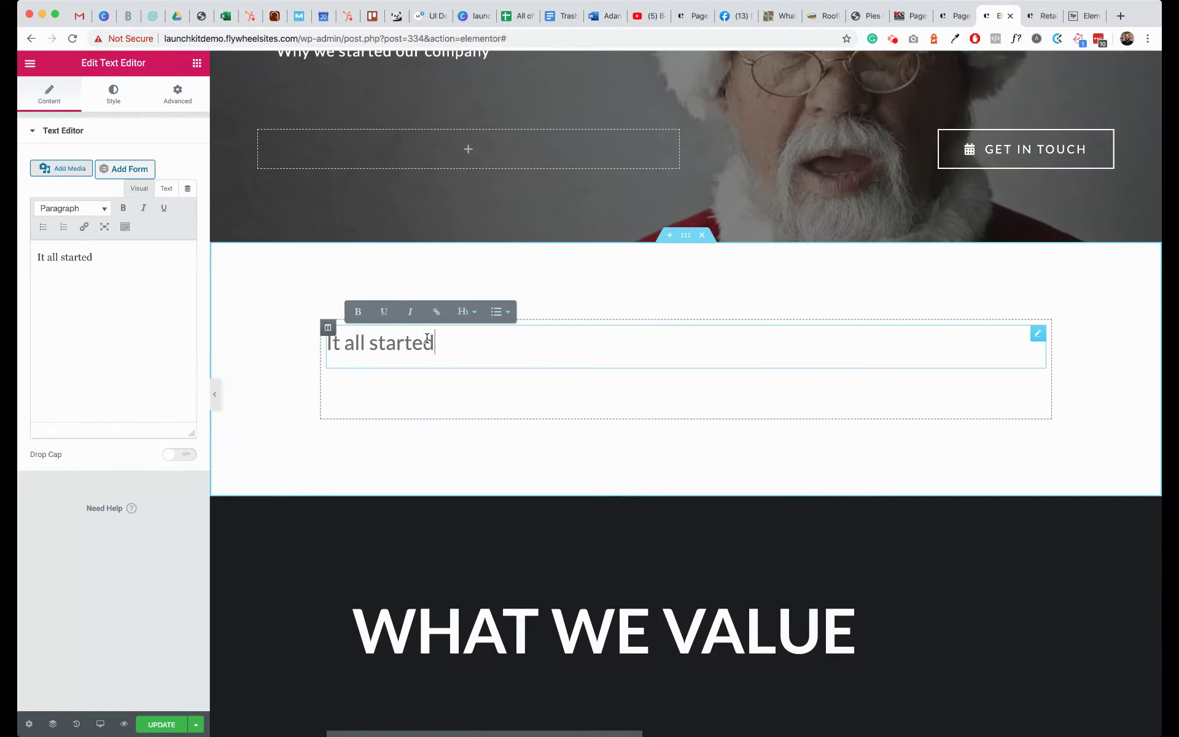
type(" on es")
key("BackSpace")
key("BackSpace")
key("BackSpace")
type("ne")
key("BackSpace")
type("snowy day ")
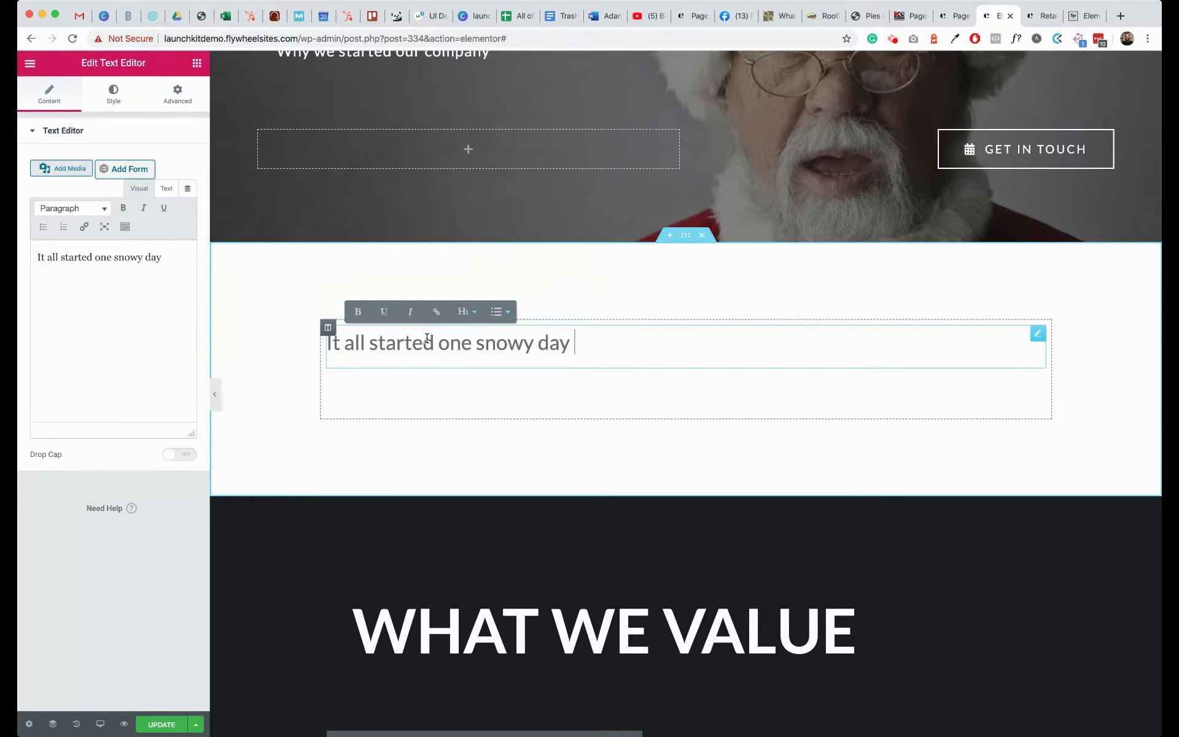
type("at the north pole.")
key("Return")
key("BackSpace")
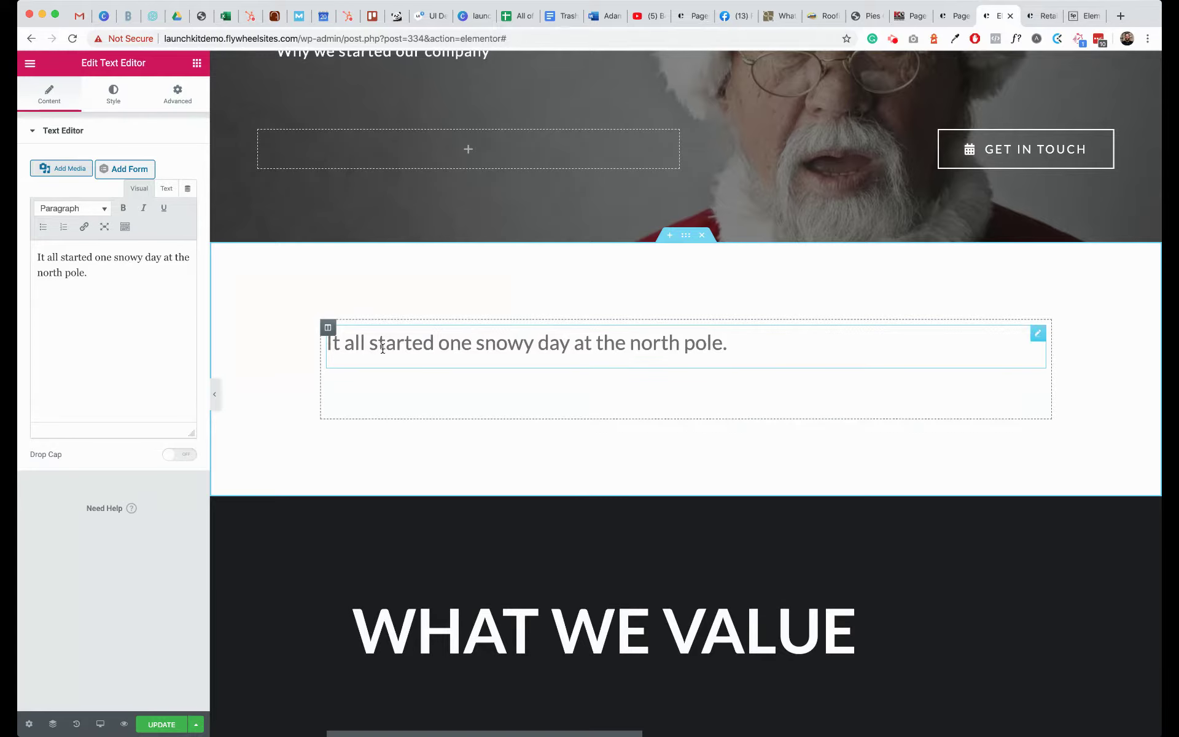
left_click(425, 402)
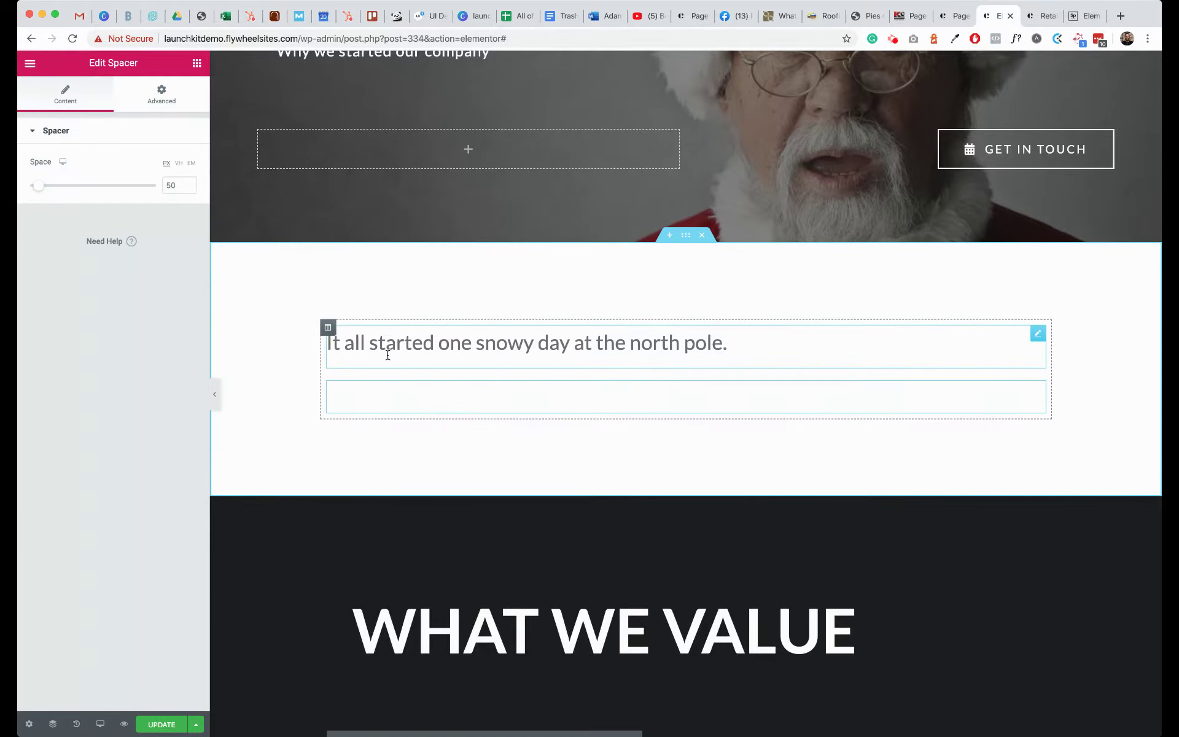
- Add a Text Editor widget with Lorem ipsum text below the intro subheading
left_click(197, 64)
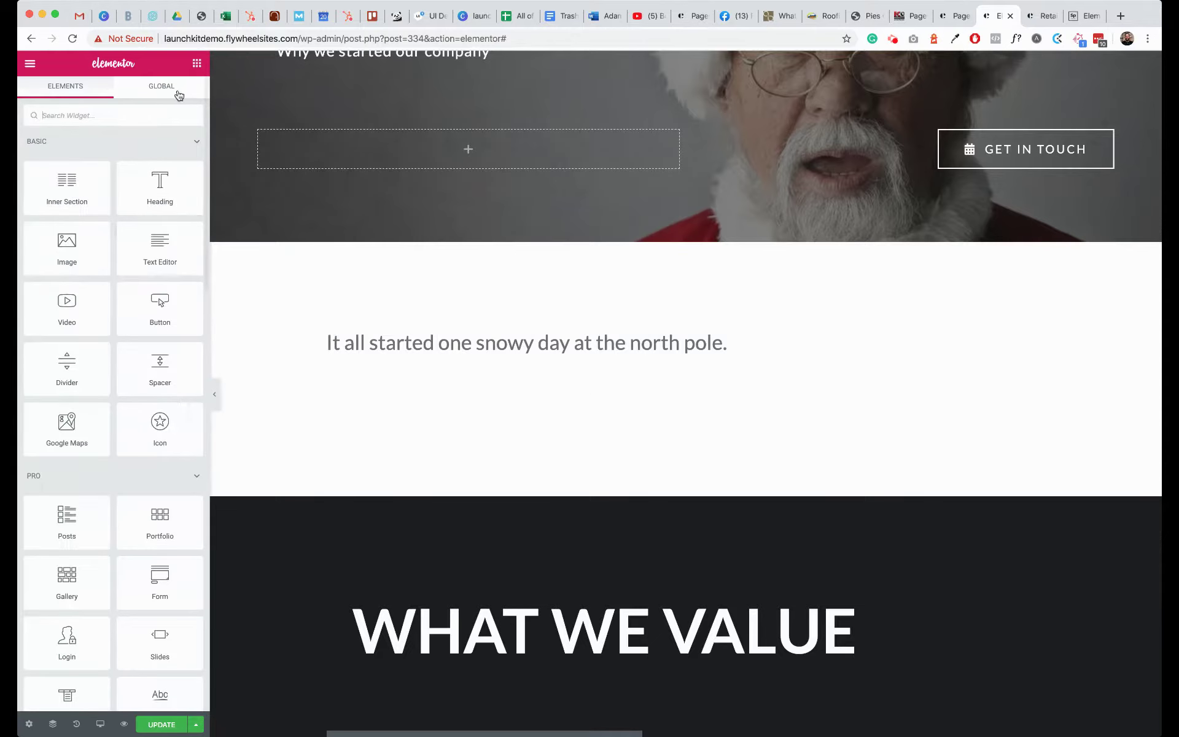
left_click_drag(160, 252, 377, 363)
left_click(143, 316)
left_click(588, 63)
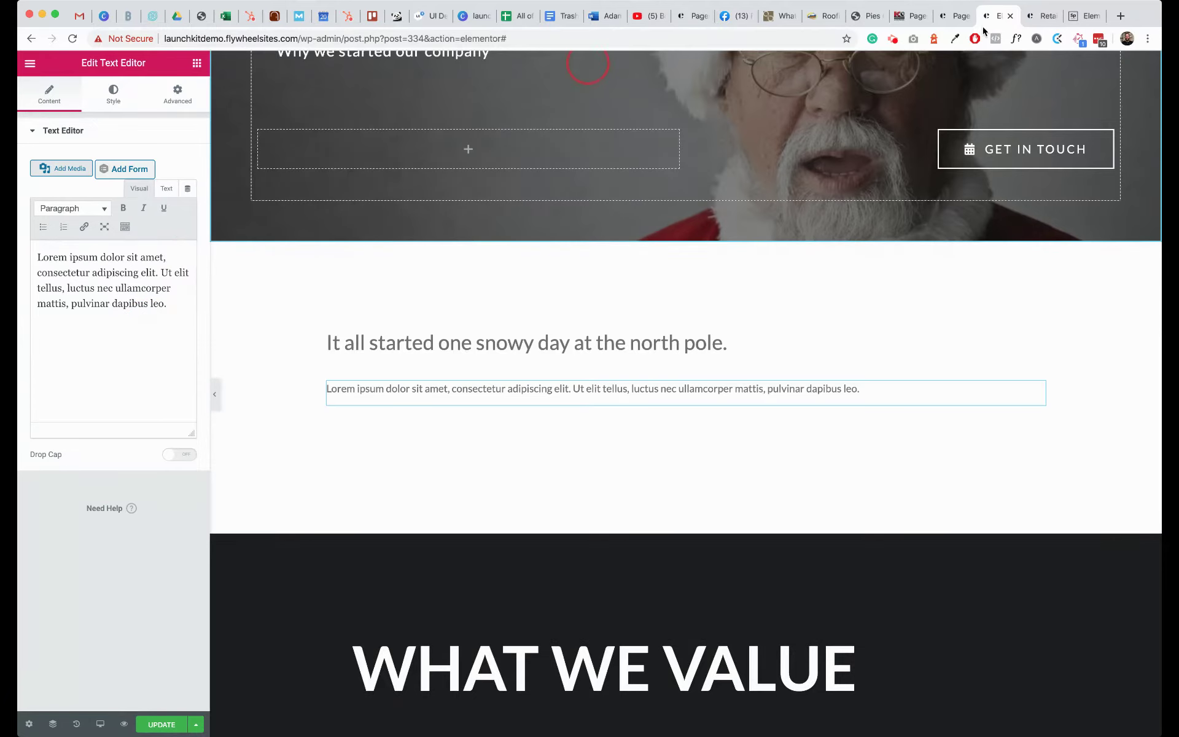
- Load amishipsum.com in a new browser tab
left_click(1121, 16)
type("amishipsum.com")
key("Return")
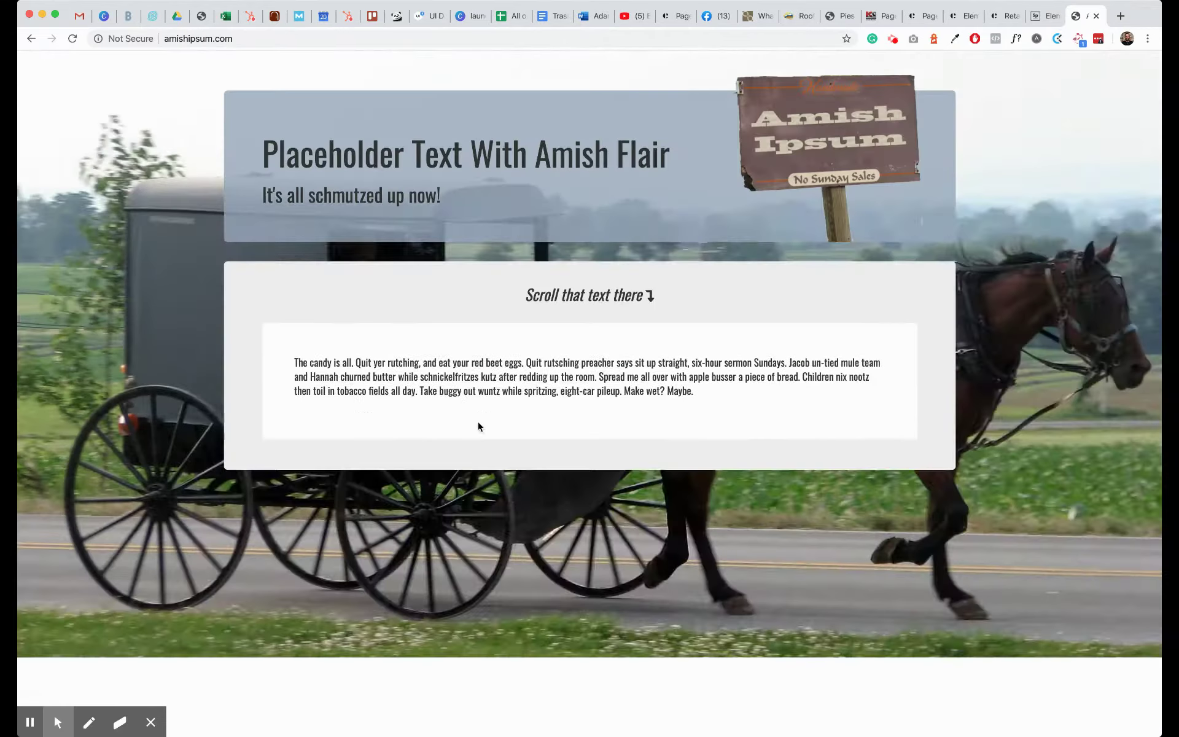
- Drag-select the first three paragraphs of Amish Ipsum filler text on the page
scroll(462, 406, "down", 1)
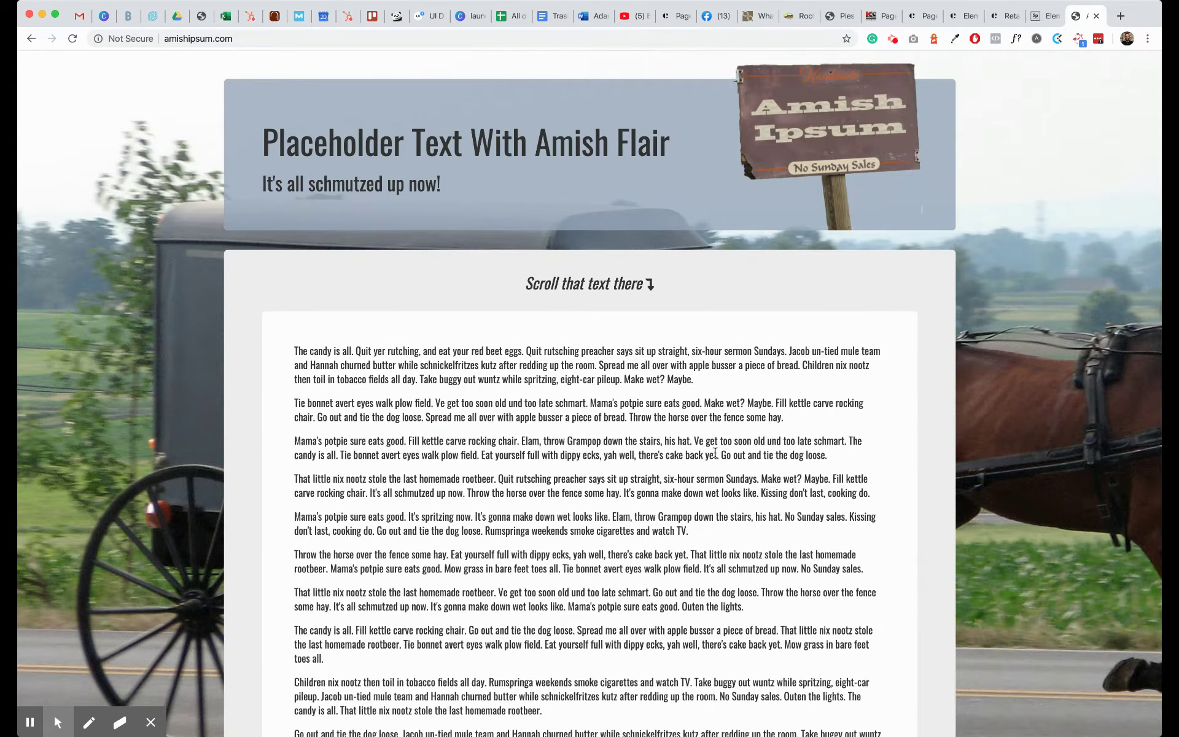
left_click_drag(823, 456, 302, 342)
key("super+c")
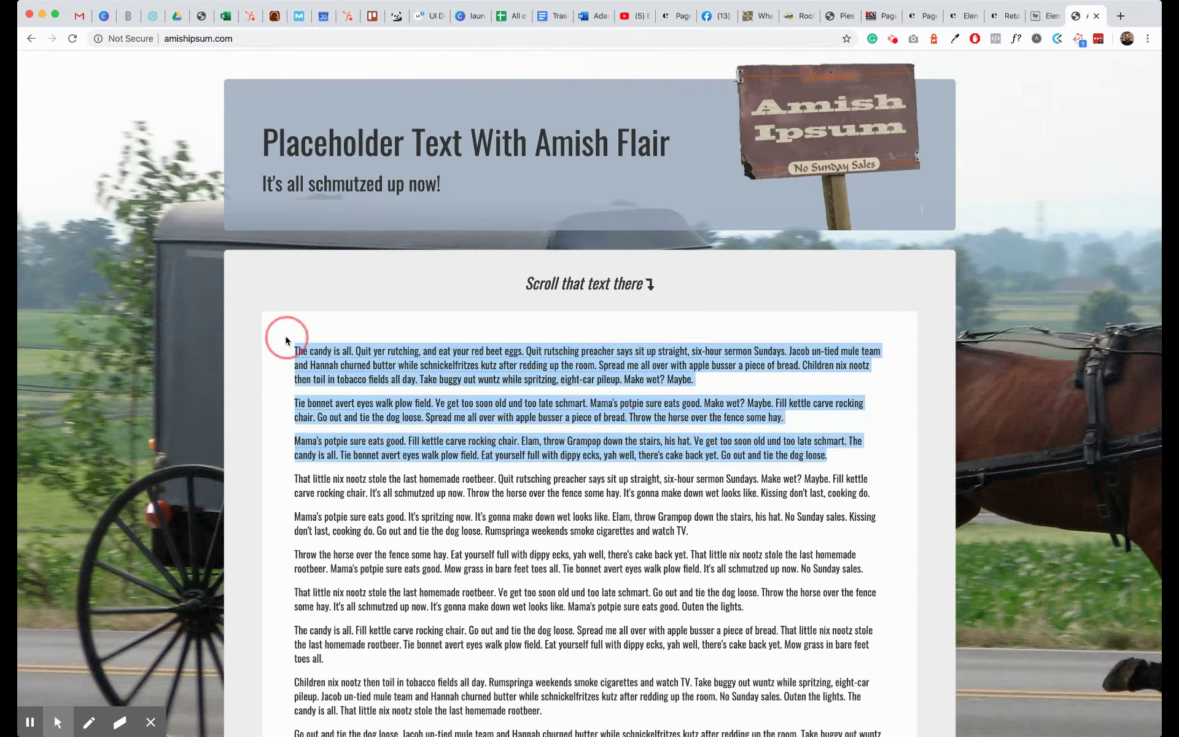
- Paste the three Amish Ipsum paragraphs over the Lorem ipsum block below the north pole line
left_click(962, 18)
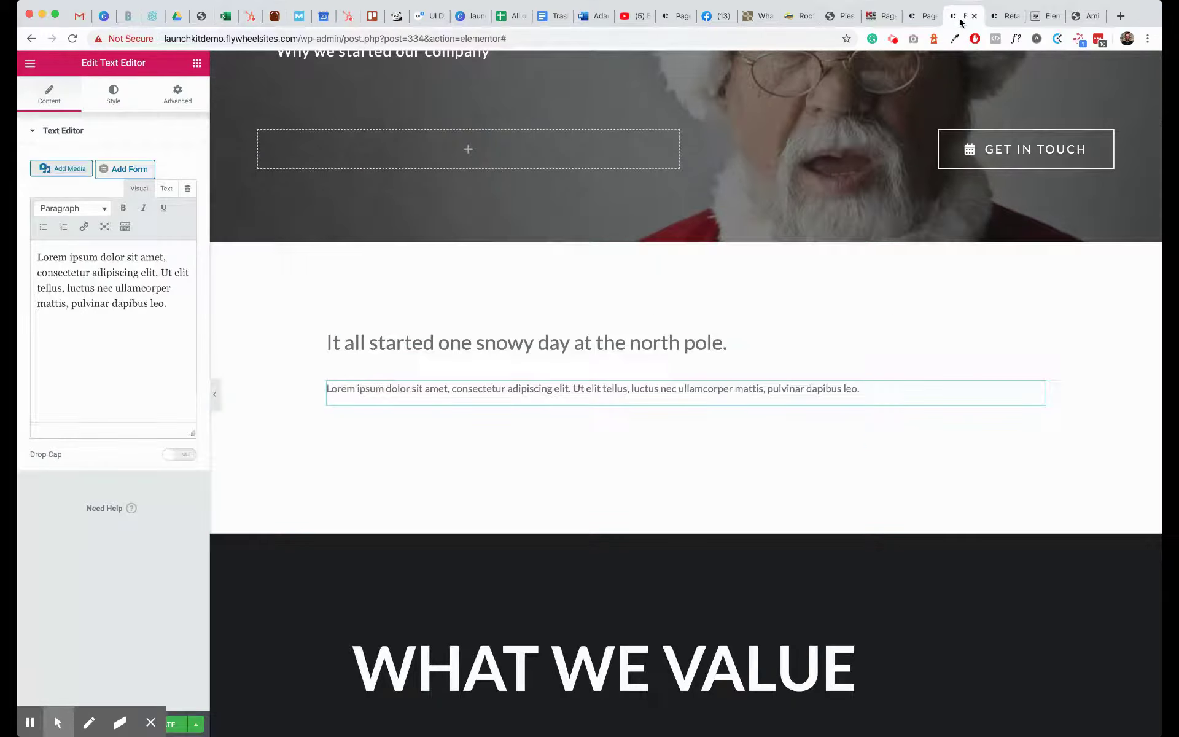
triple_click(126, 304)
key("super+v")
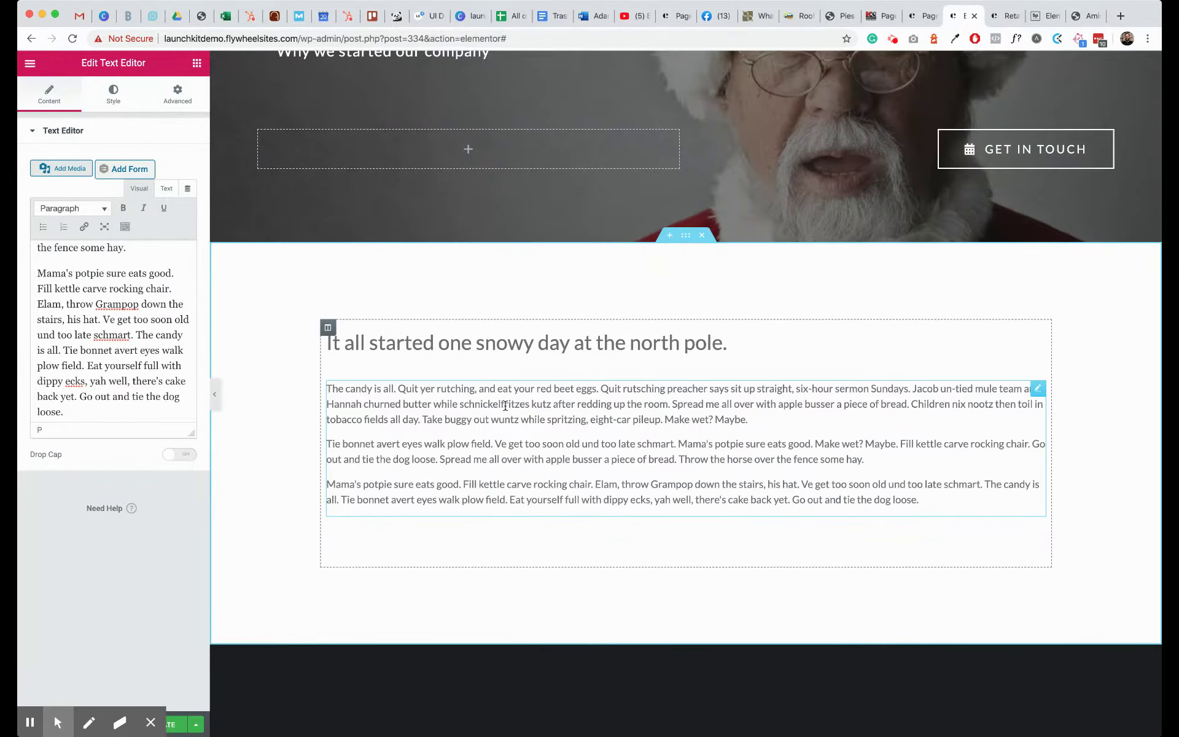
scroll(477, 512, "up", 3)
scroll(478, 513, "down", 6)
scroll(478, 512, "down", 5)
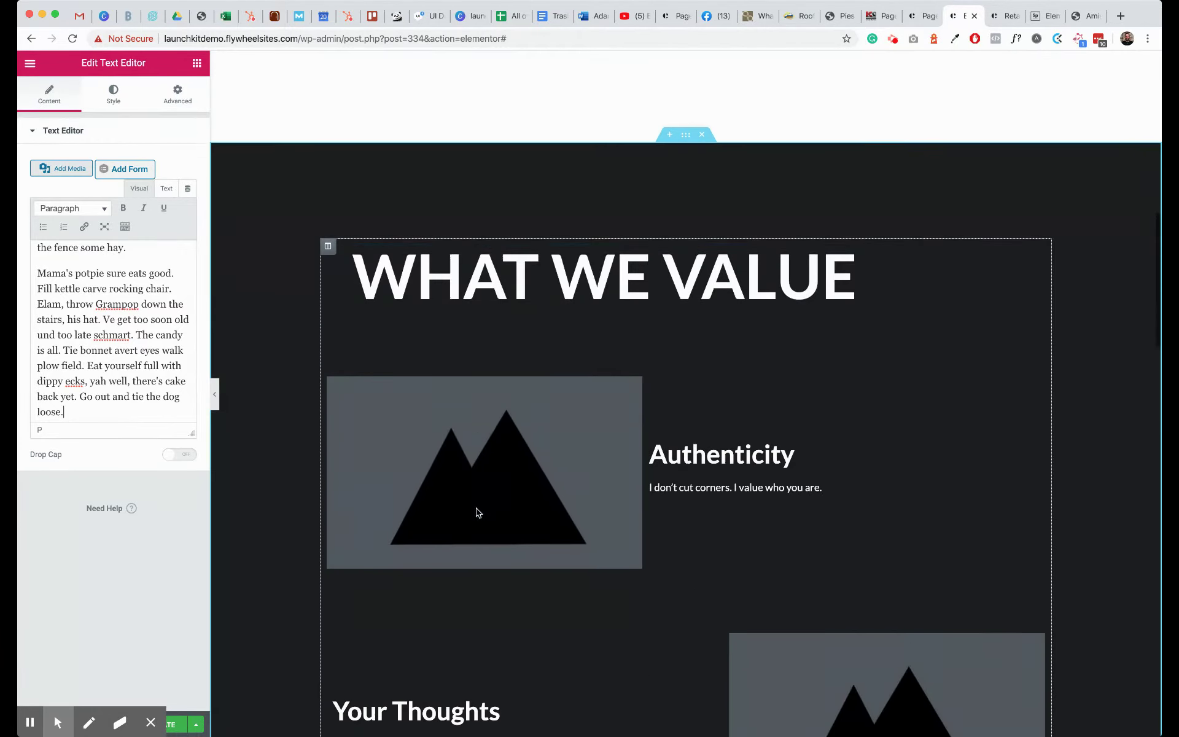
left_click(529, 254)
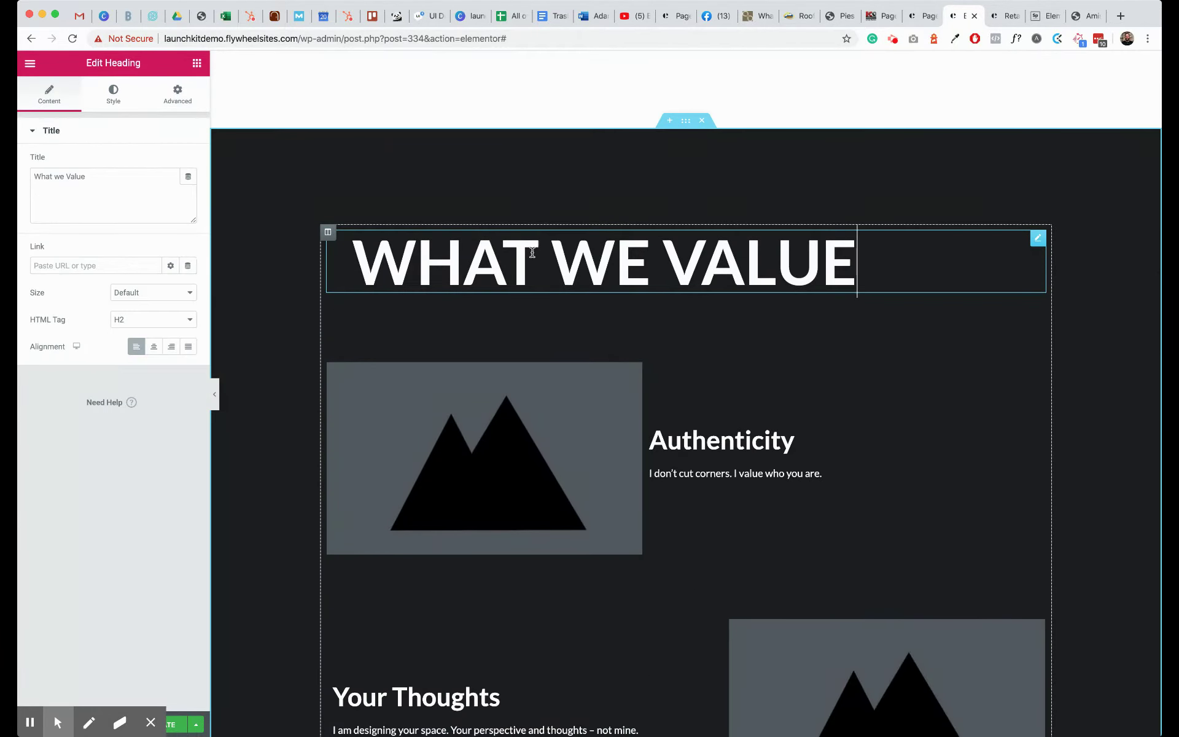
- Try a dark blue background in the What We Value section's Style settings
right_click(687, 125)
left_click(699, 134)
left_click(112, 94)
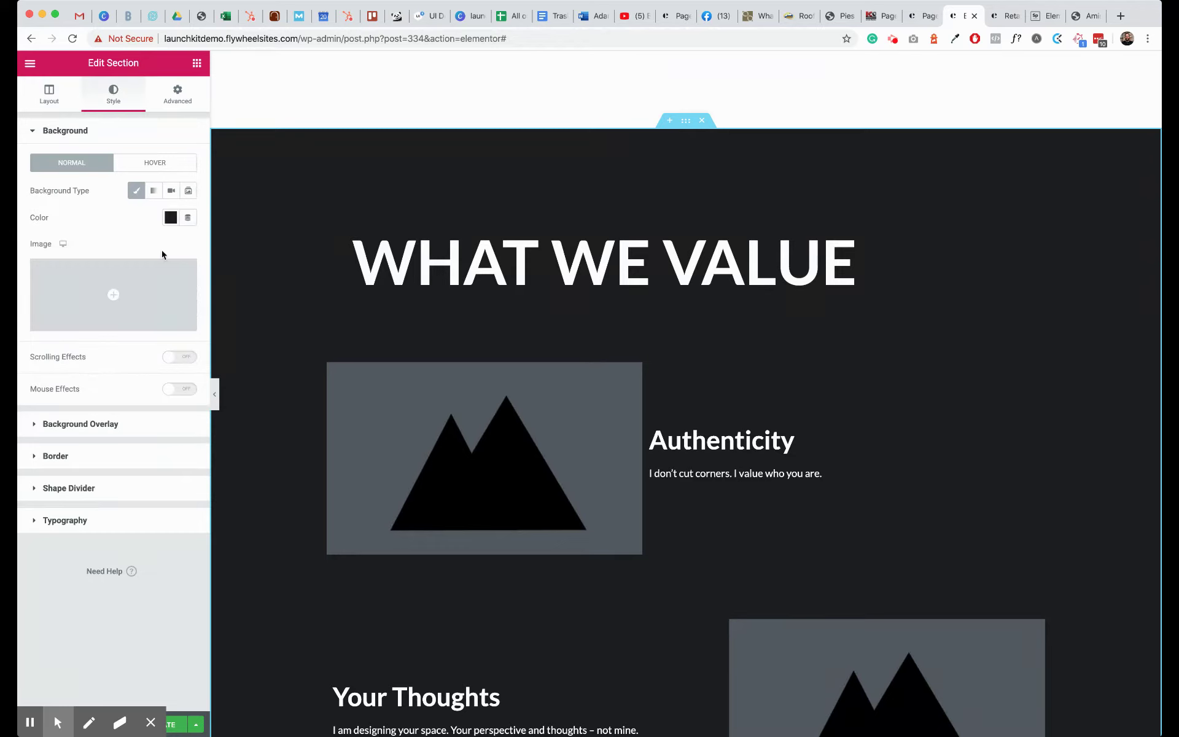
left_click(170, 219)
left_click(160, 248)
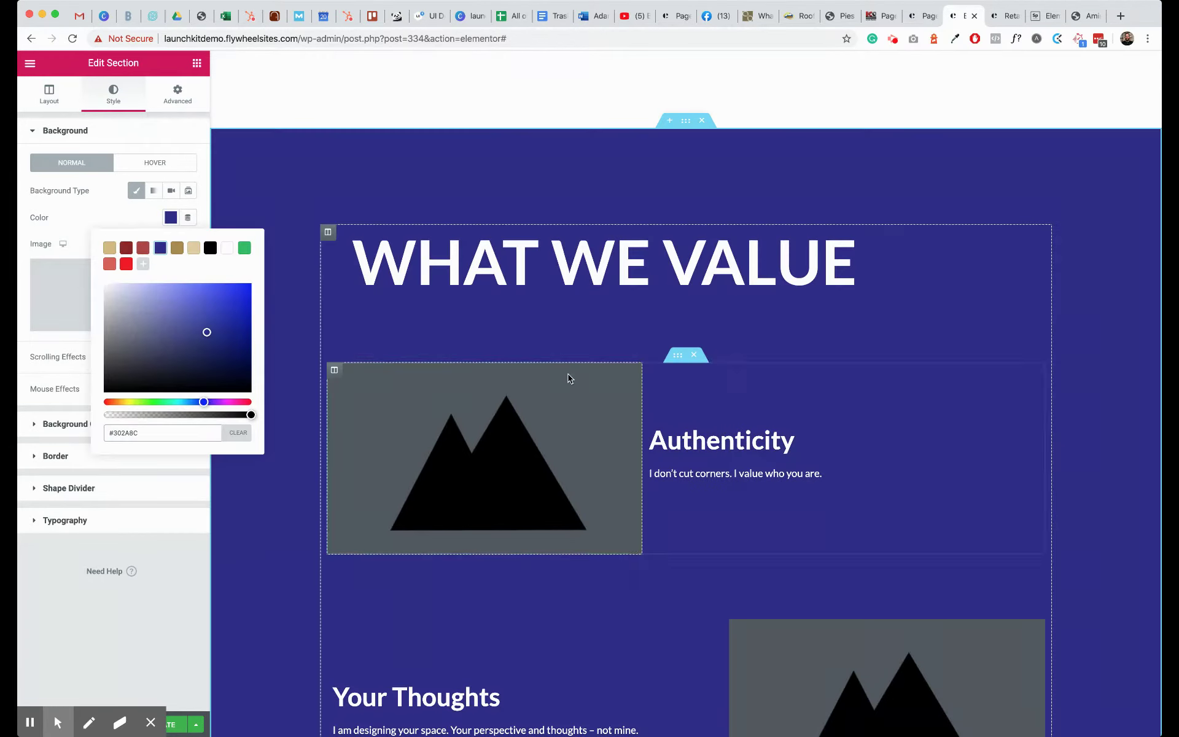
left_click(194, 651)
left_click(172, 220)
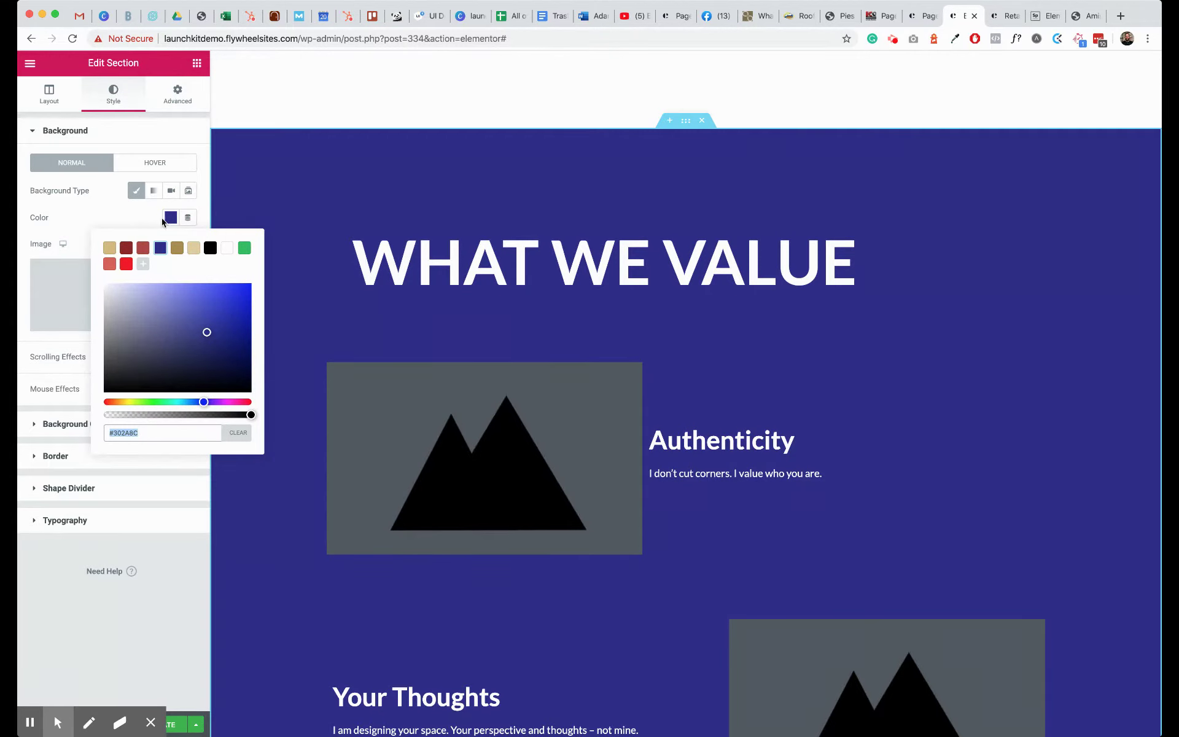
left_click(182, 585)
- Set the section background to the brighter green #179648 and save it as a swatch
left_click(172, 219)
left_click(162, 403)
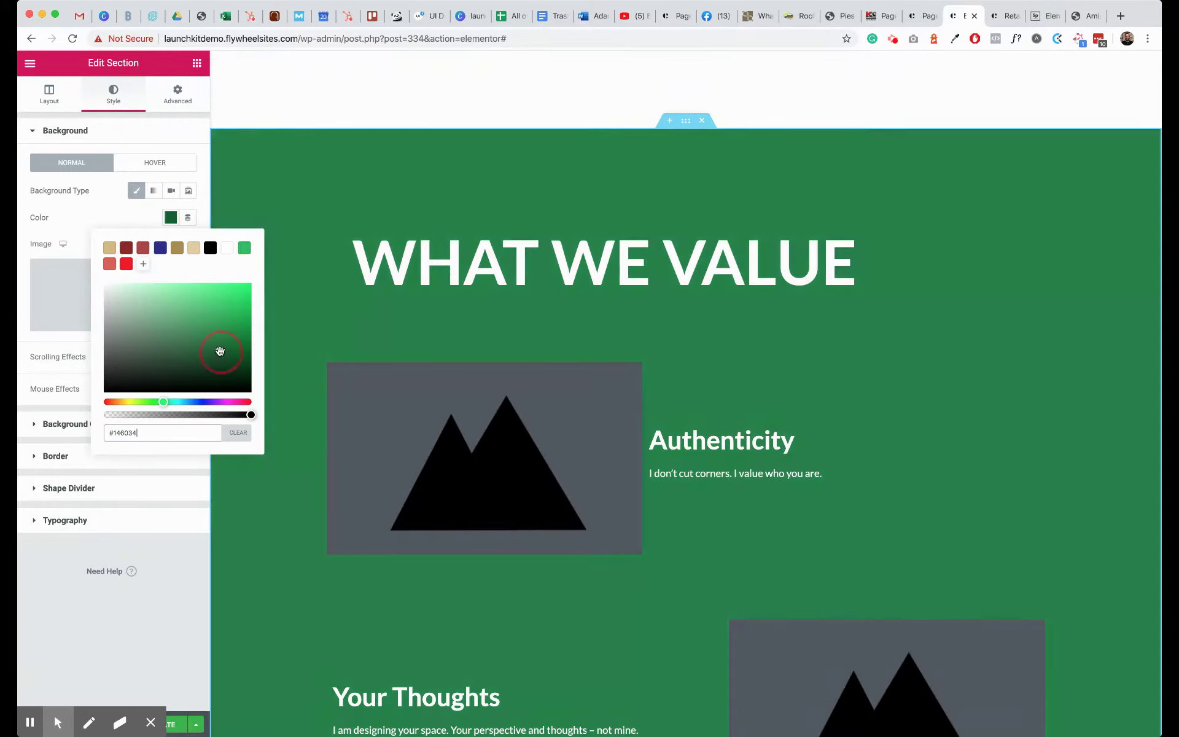
left_click(220, 351)
mouse_move(220, 349)
left_mouse_down()
mouse_move(225, 306)
mouse_move(233, 339)
left_mouse_up()
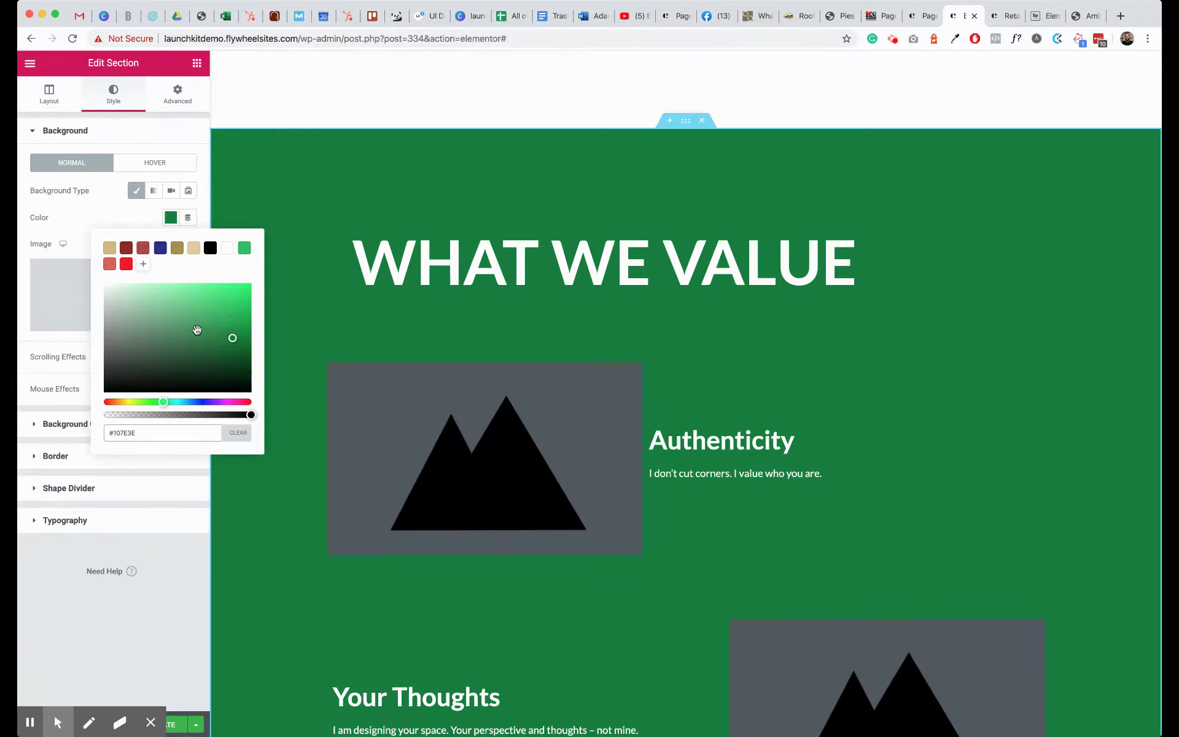
left_click(229, 328)
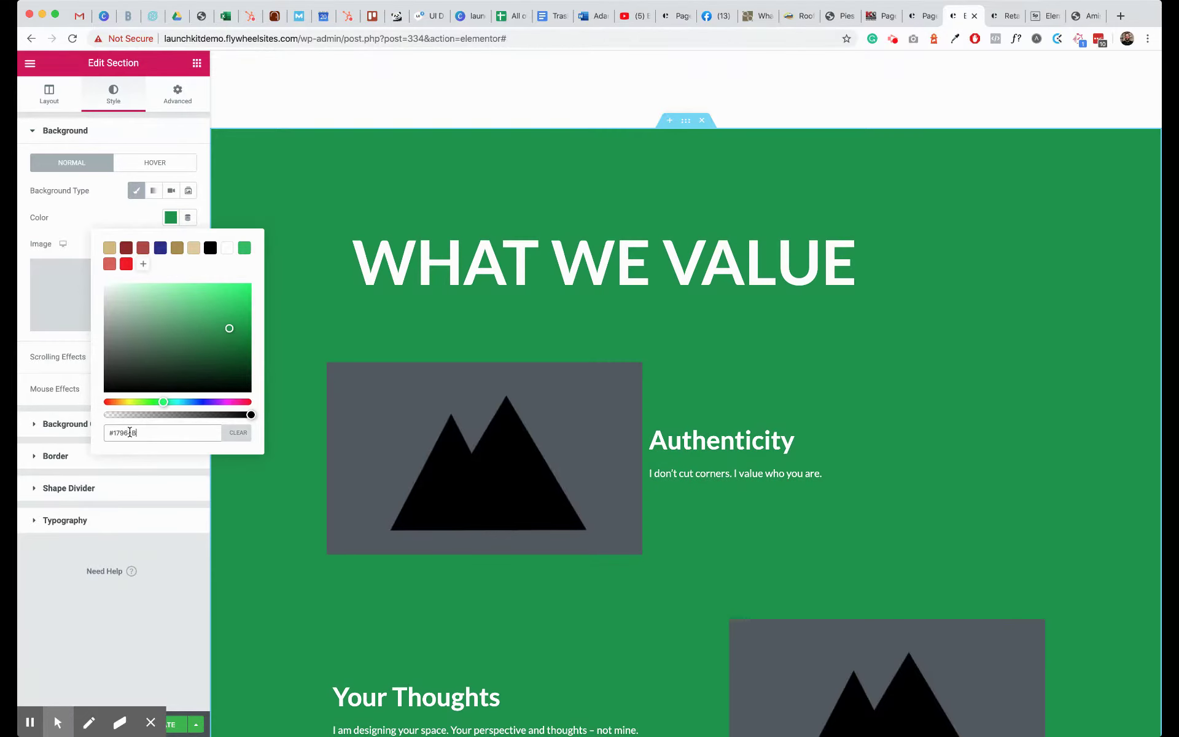
left_click(144, 266)
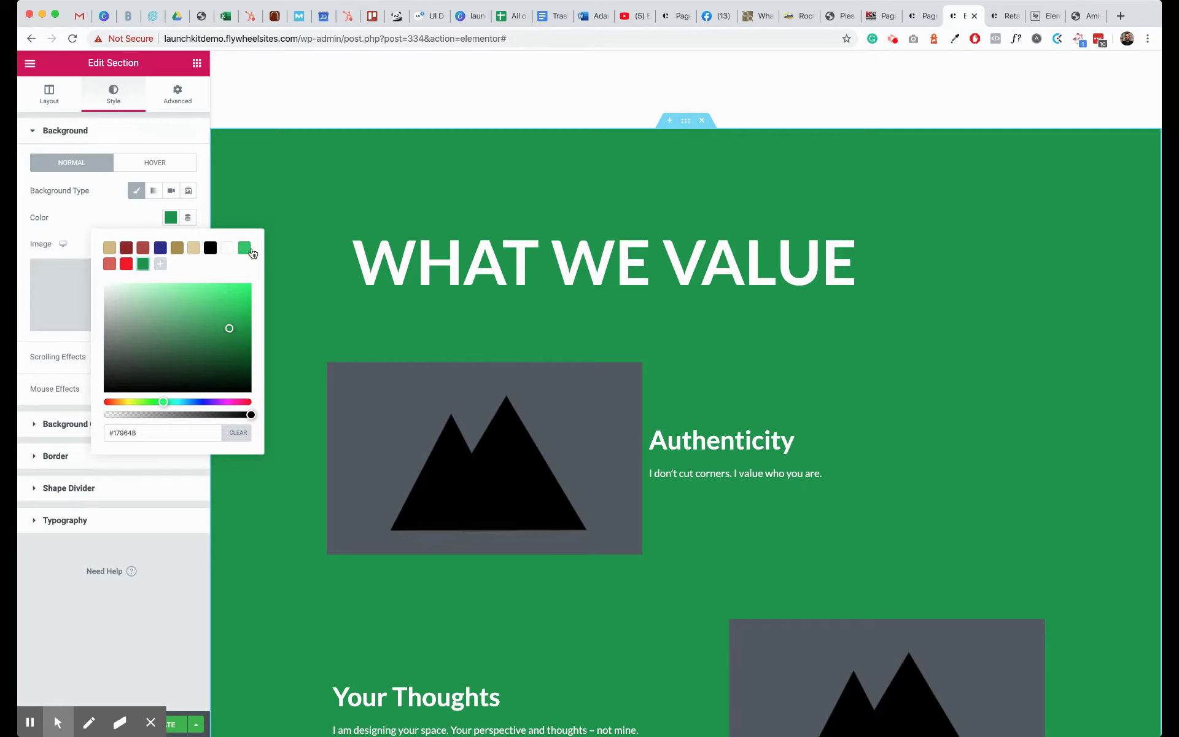
left_click(124, 216)
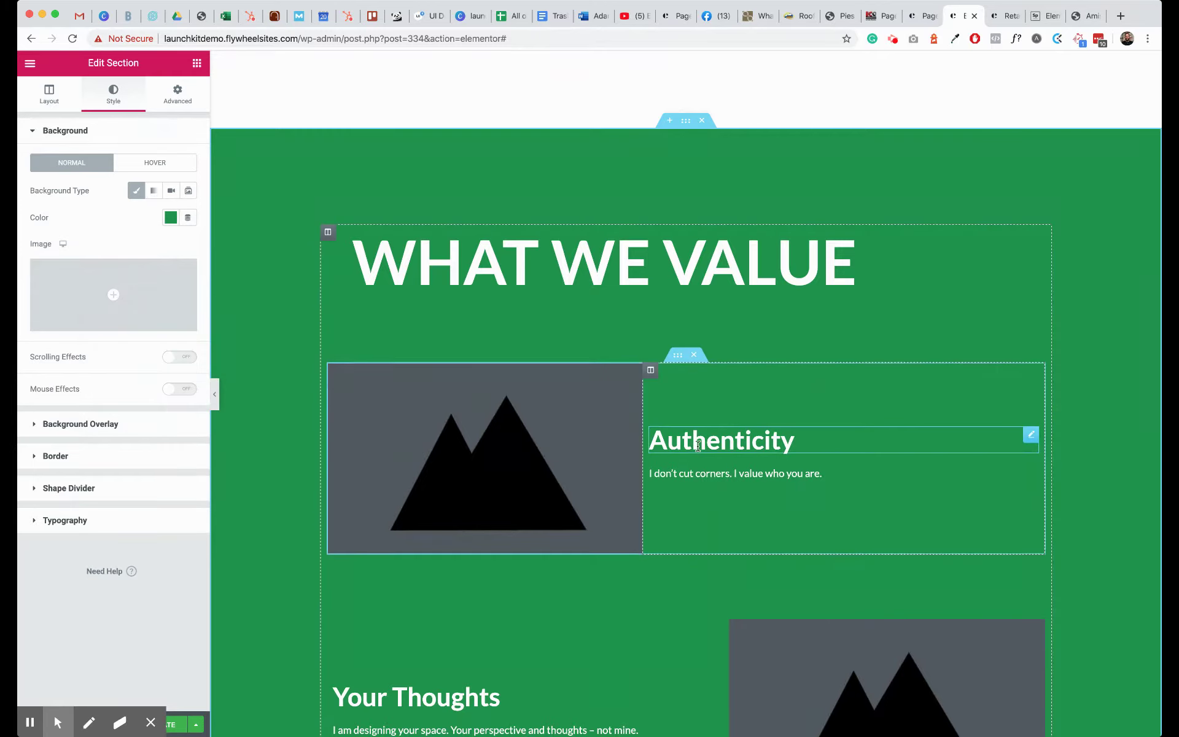
- Set the Authenticity column background to the stone-house photo thumb-charter-homes-pennsylvania.jpg
scroll(699, 445, "down", 3)
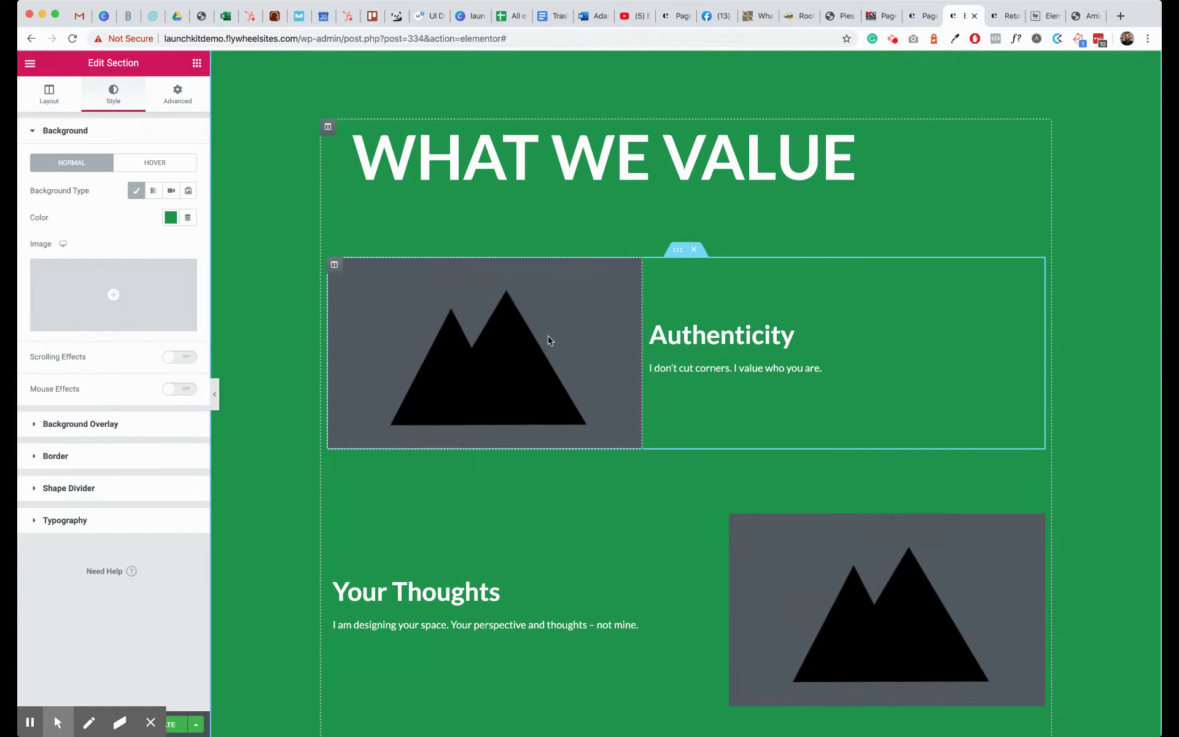
right_click(440, 289)
left_click(462, 298)
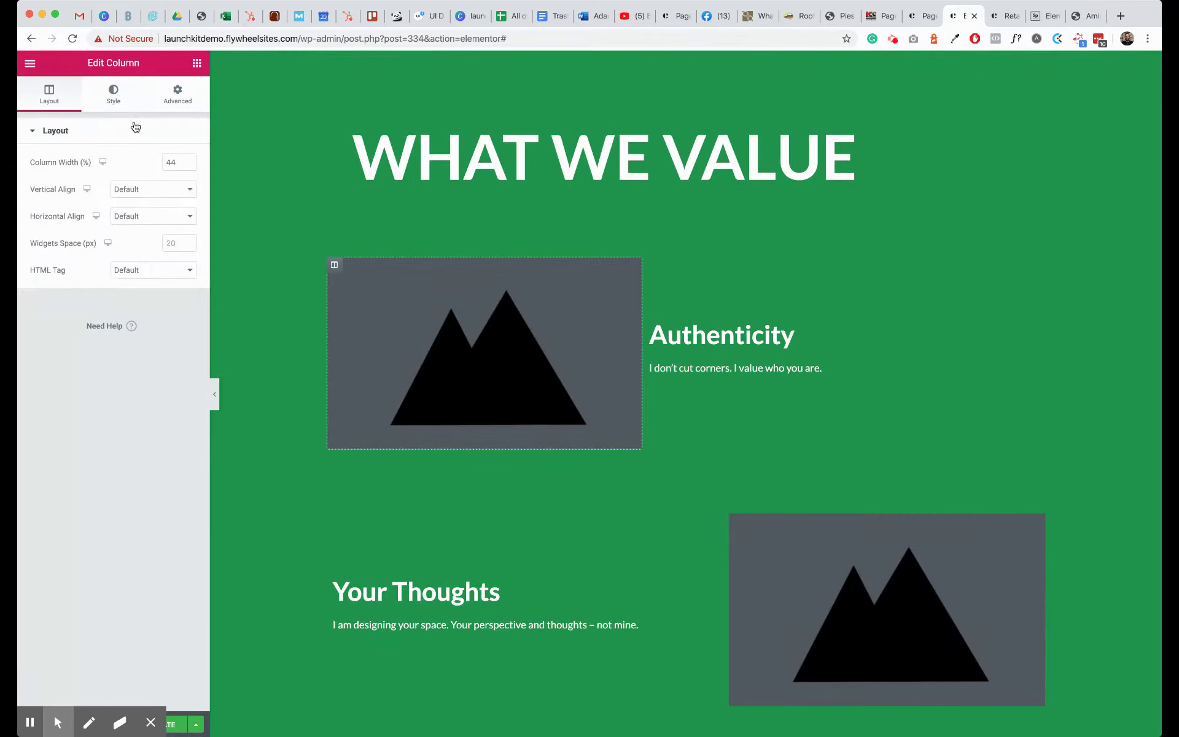
left_click(114, 93)
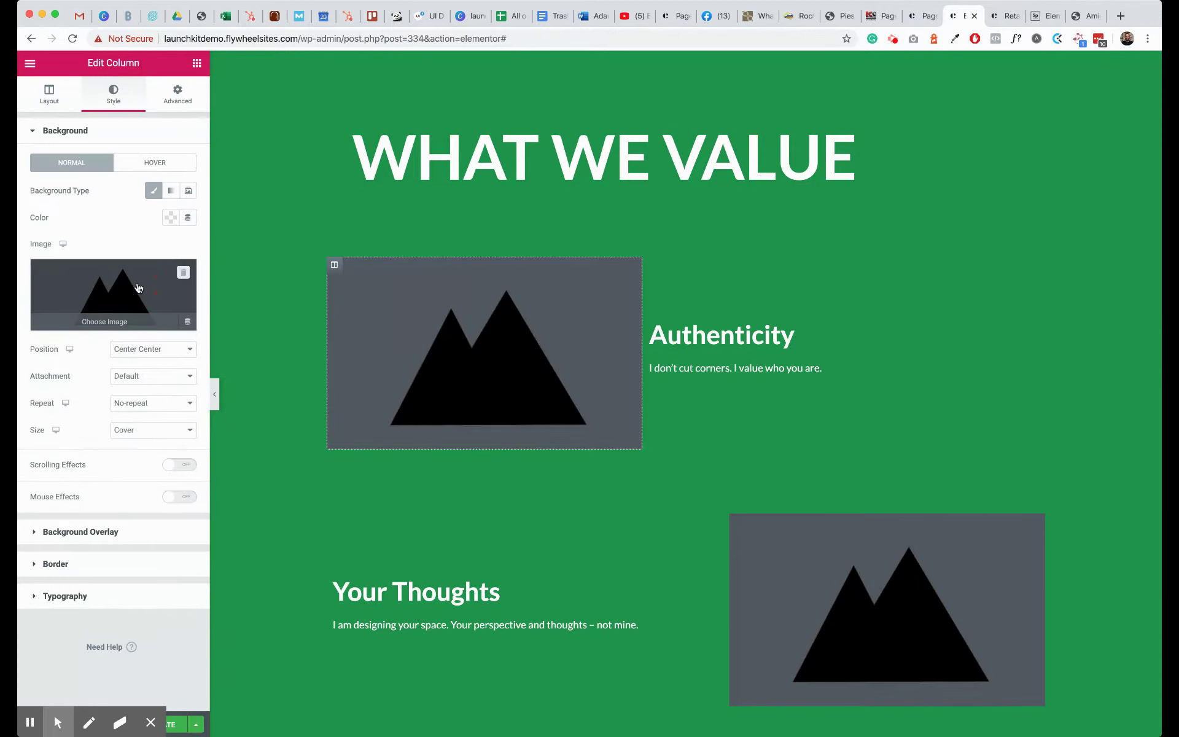
left_click(140, 285)
left_click(391, 350)
left_click(1101, 699)
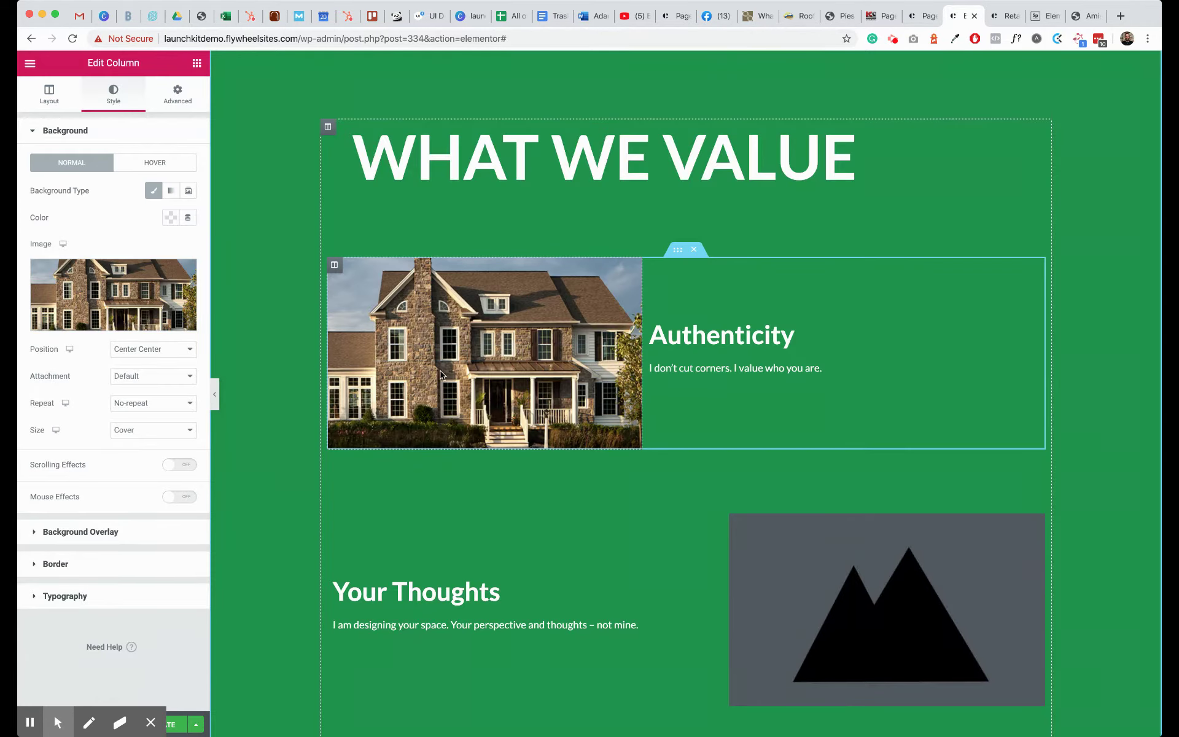
- Open the Testimonial Carousel settings and inspect Item #1's quote before collapsing it
scroll(528, 383, "down", 5)
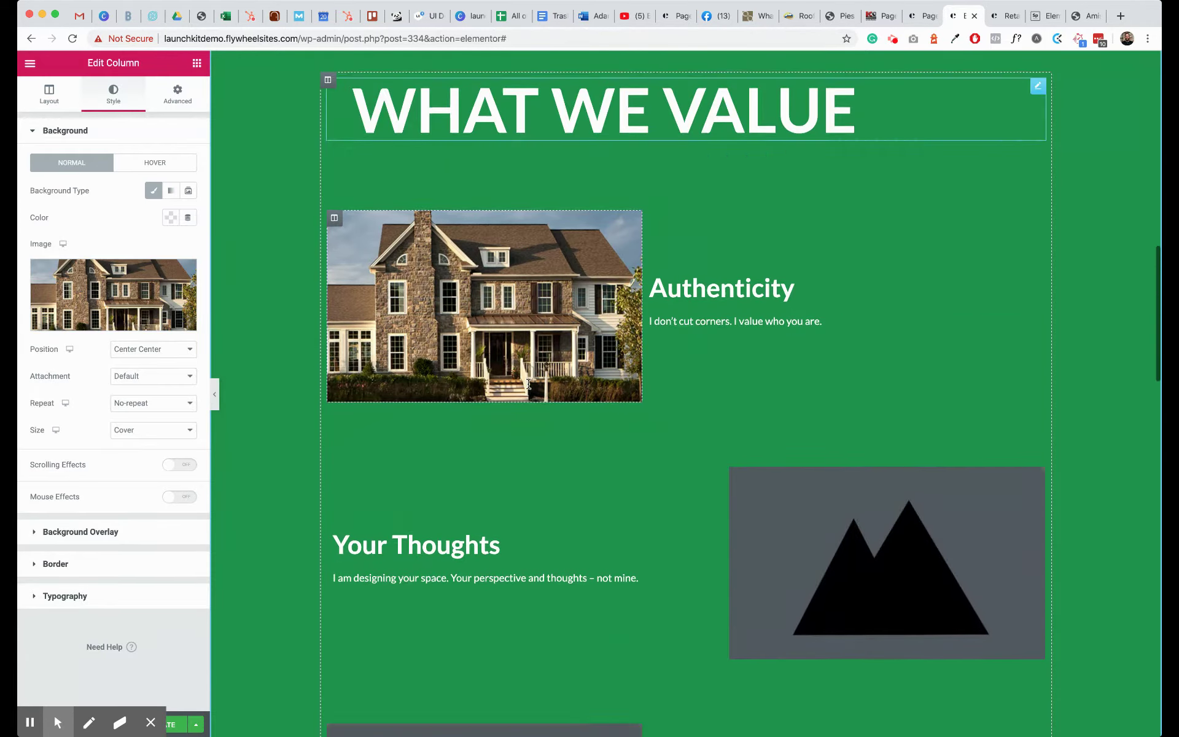
scroll(528, 383, "down", 10)
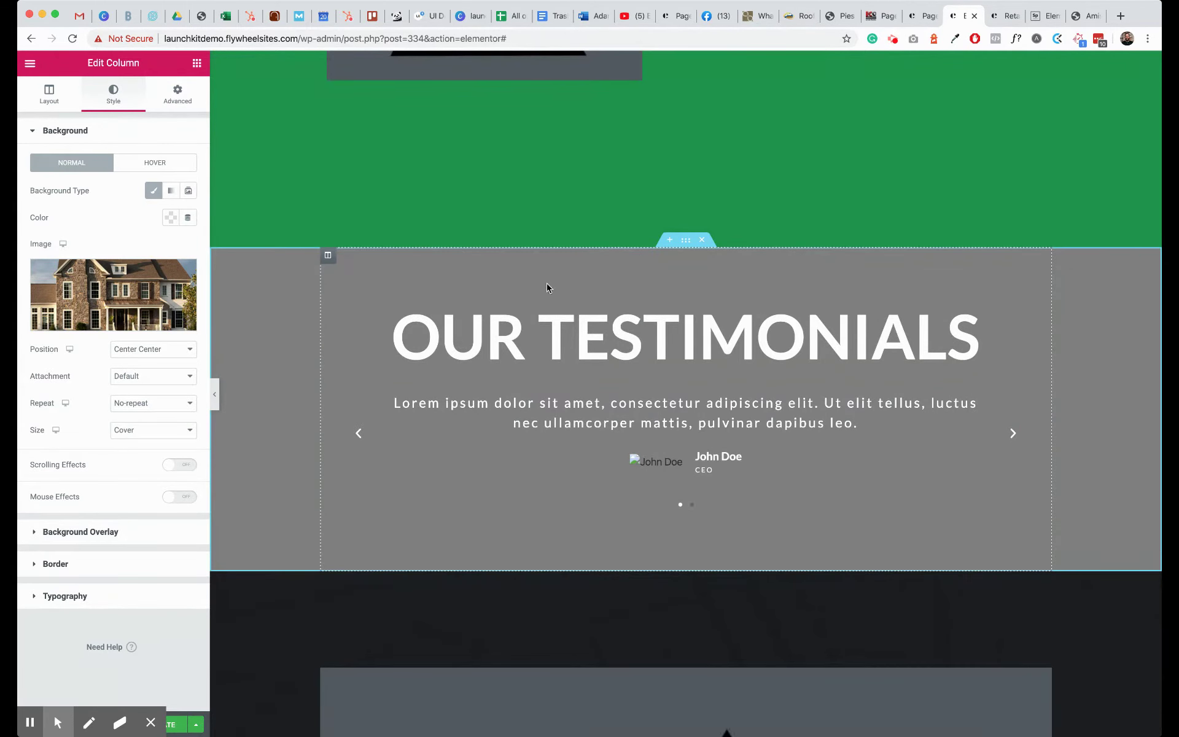
right_click(637, 410)
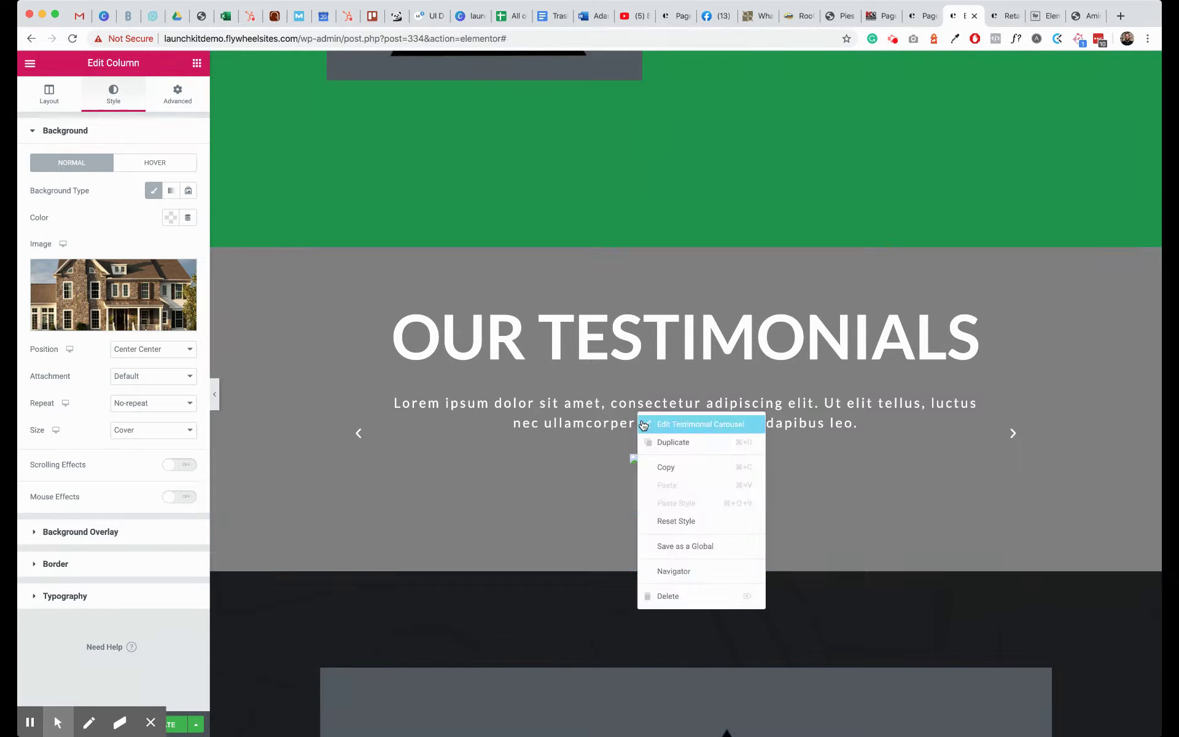
left_click(646, 423)
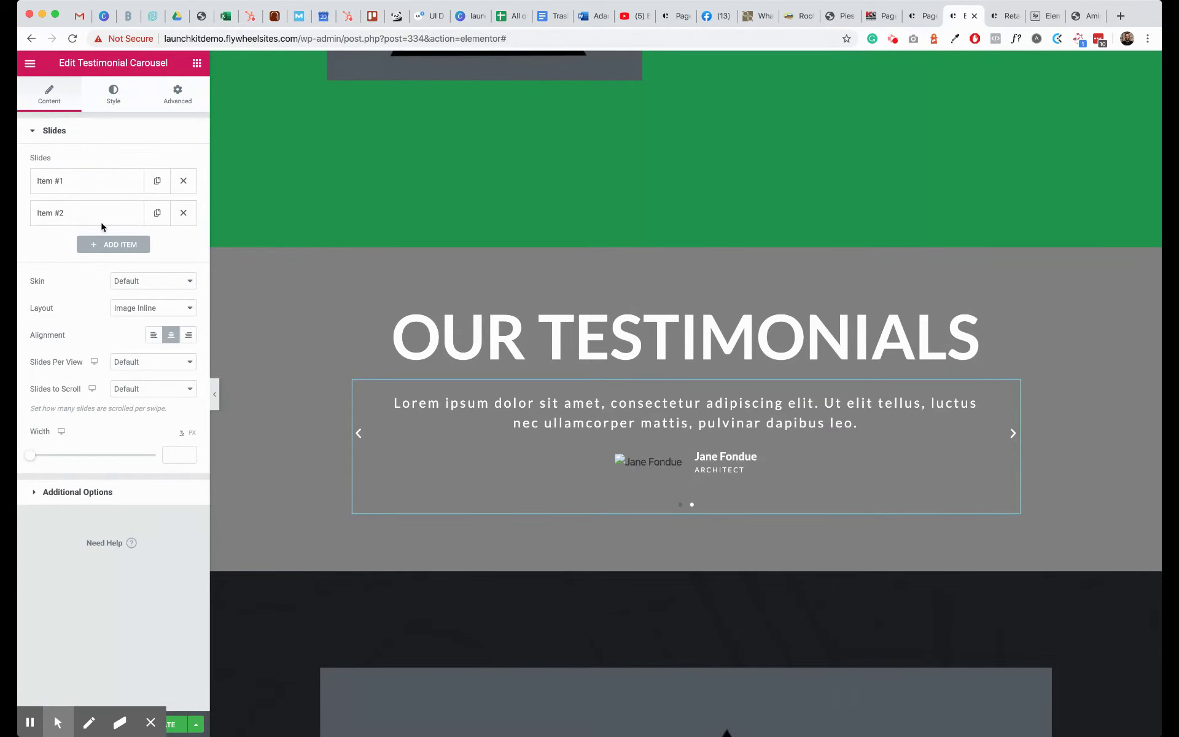
left_click(81, 183)
left_click_drag(79, 226, 79, 268)
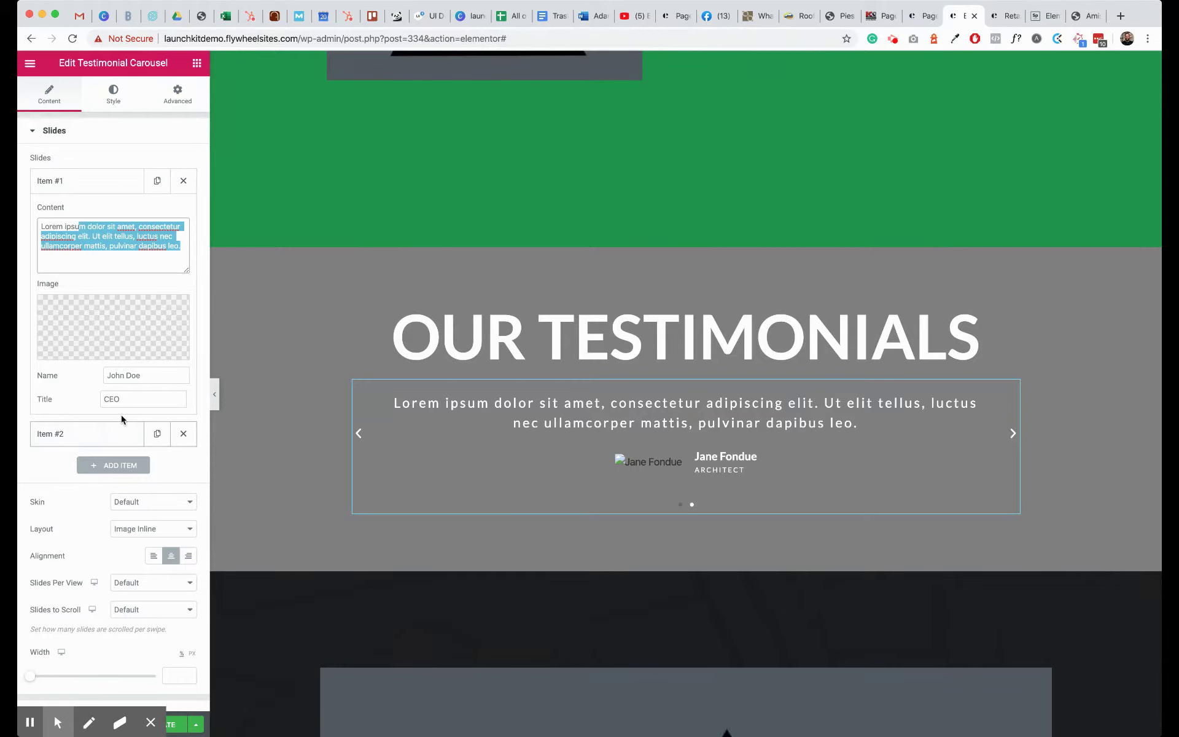
mouse_move(146, 315)
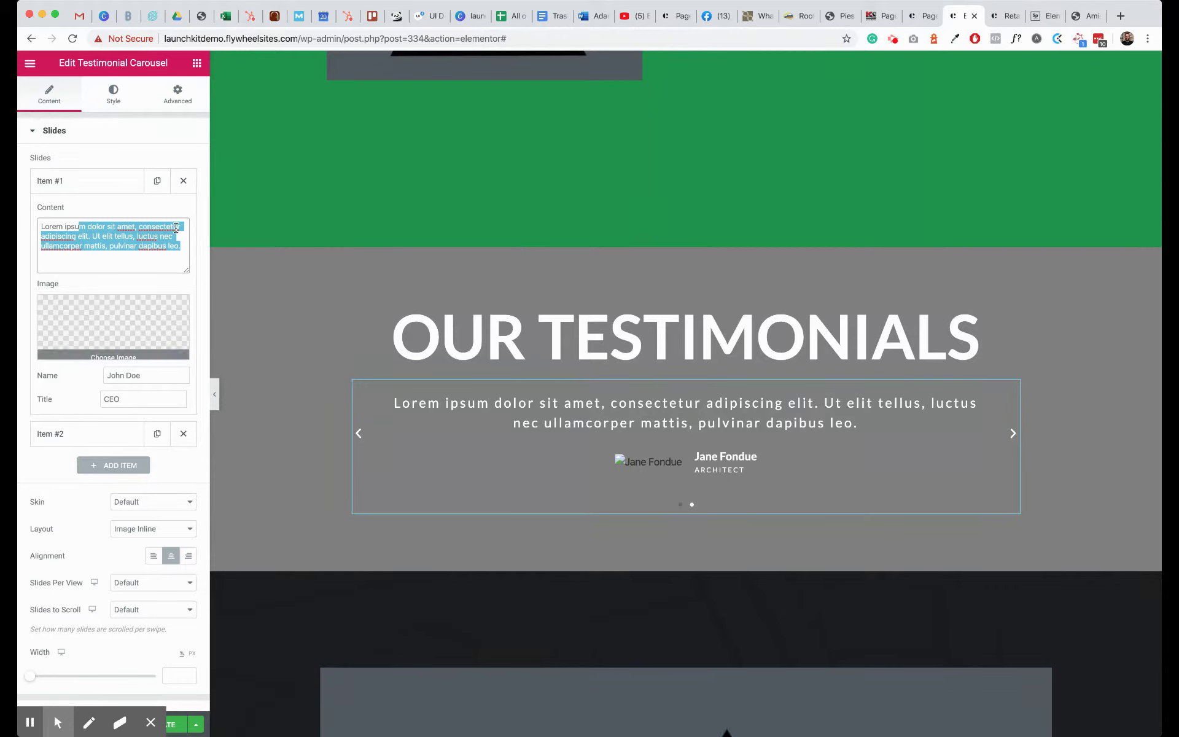
left_click(119, 187)
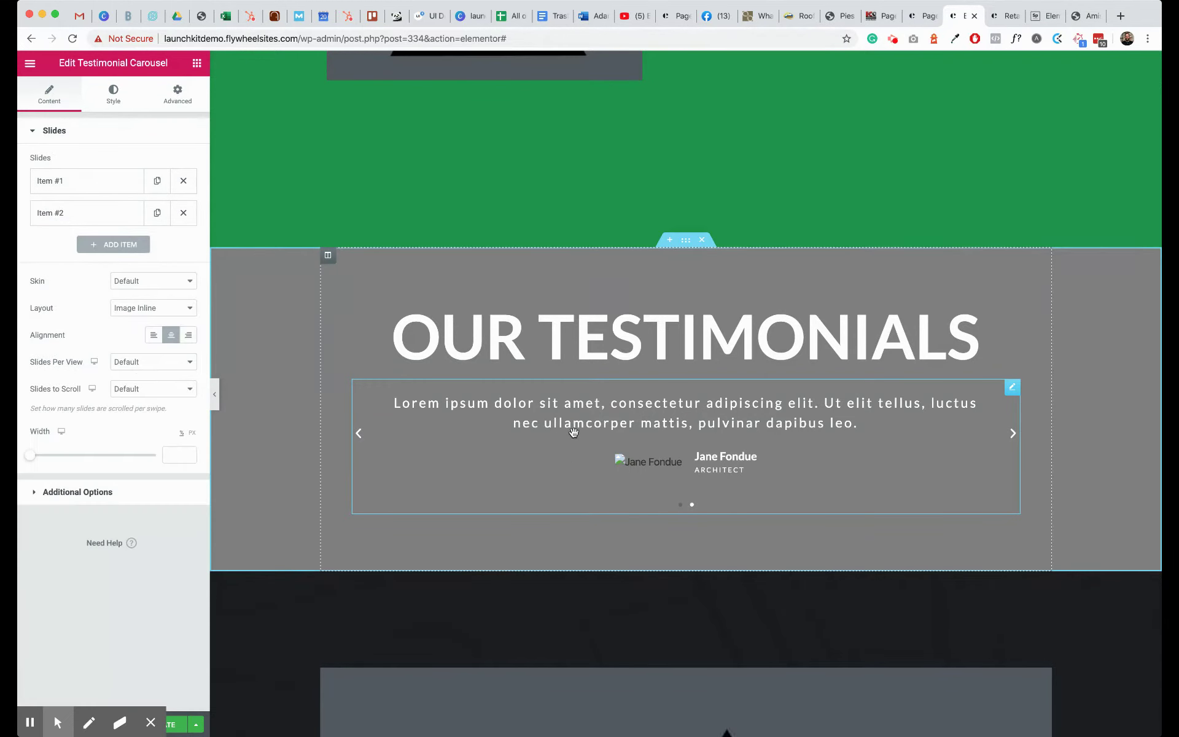
- Add a Text Editor widget under the Our Testimonials heading, then delete it again
left_click(197, 64)
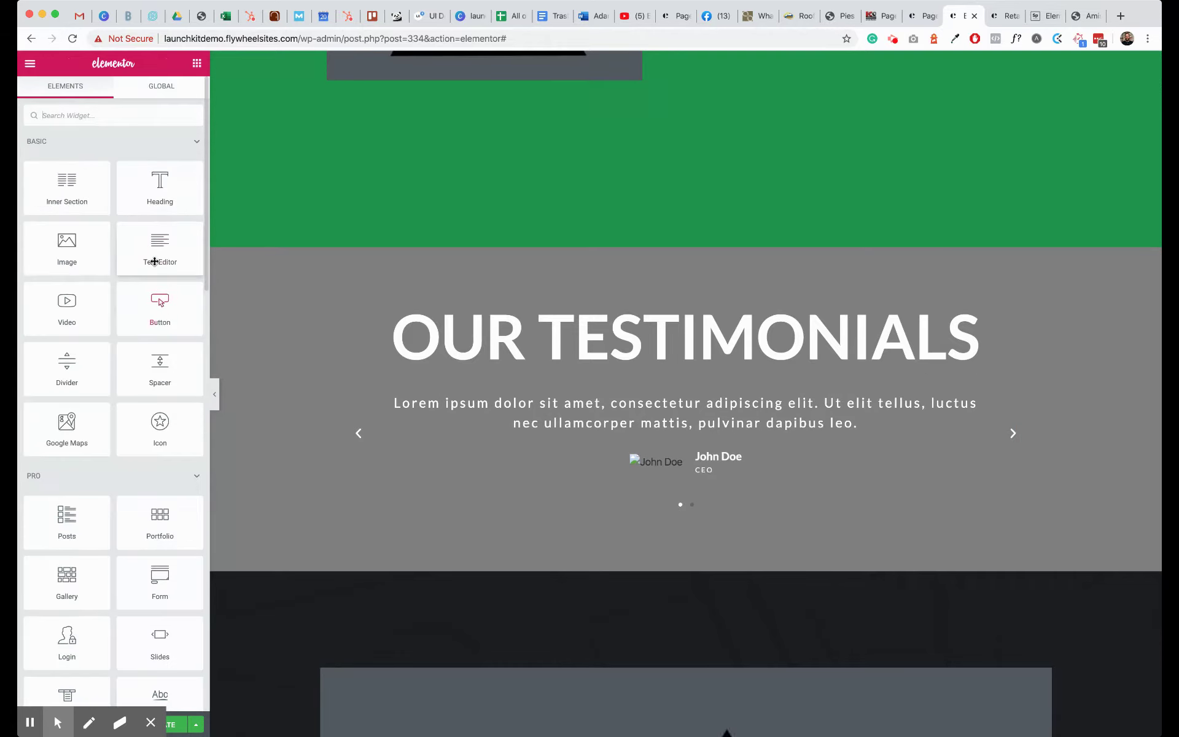
left_click_drag(153, 257, 510, 391)
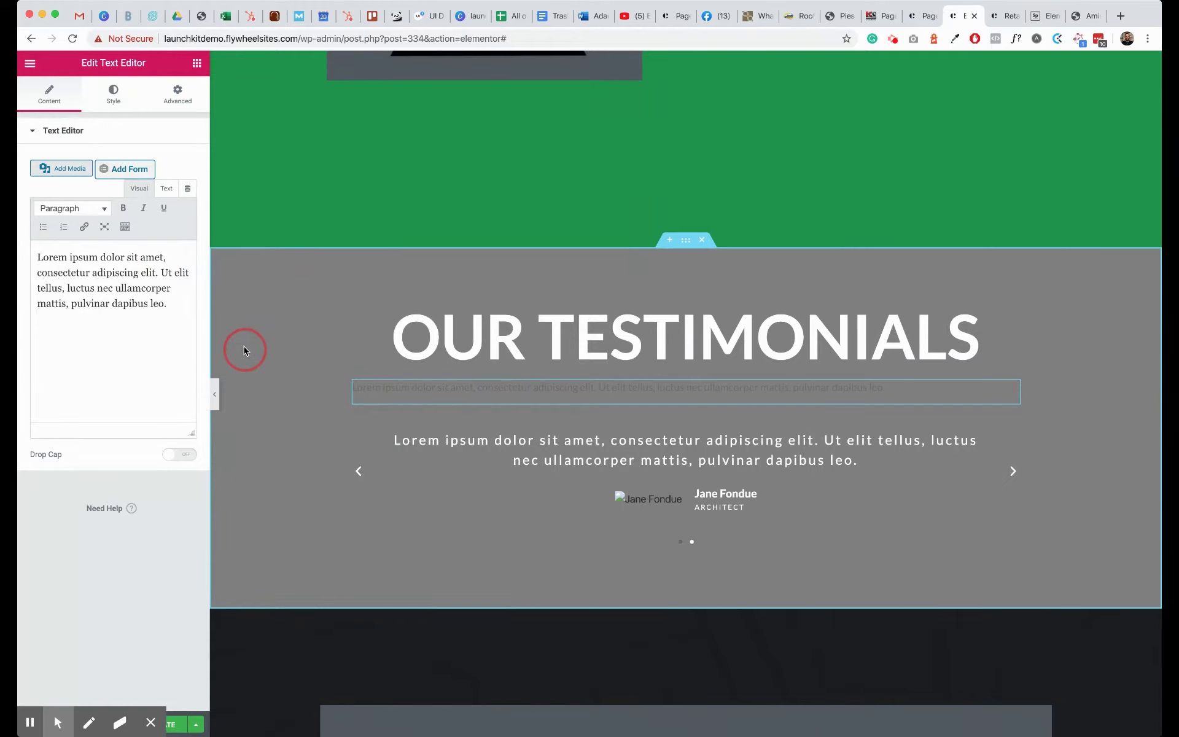
right_click(400, 391)
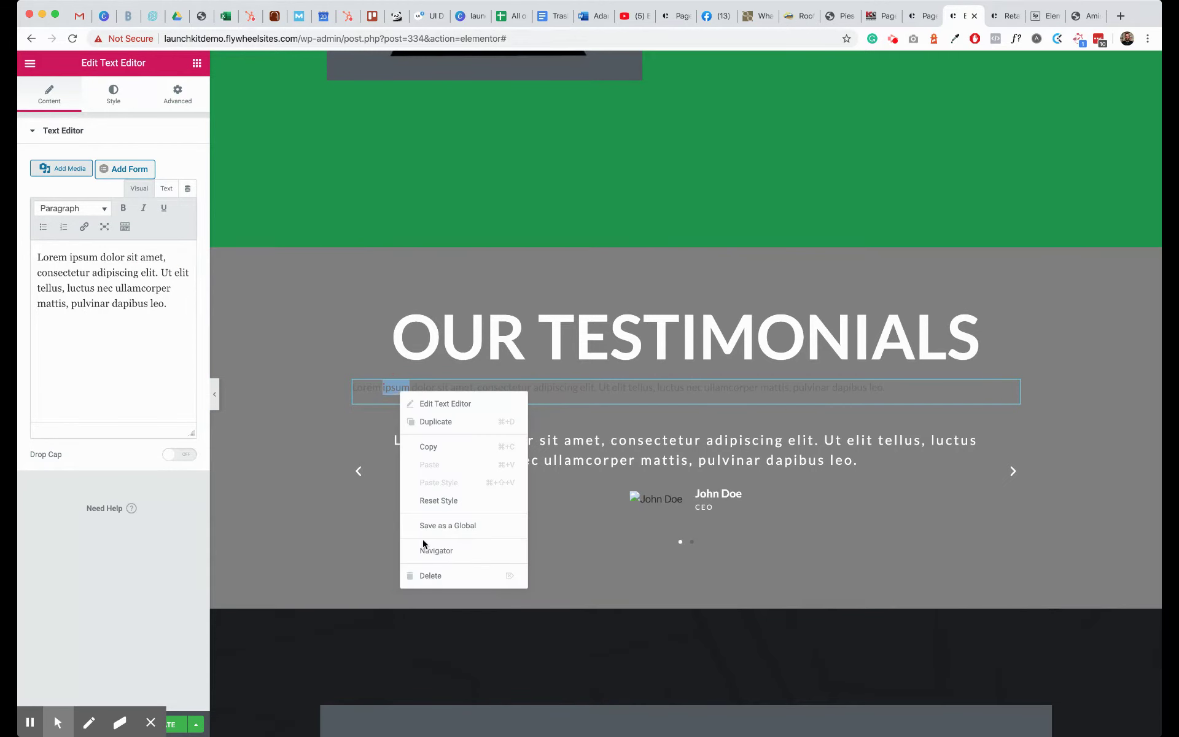
left_click(425, 576)
scroll(513, 390, "down", 3)
scroll(514, 389, "up", 3)
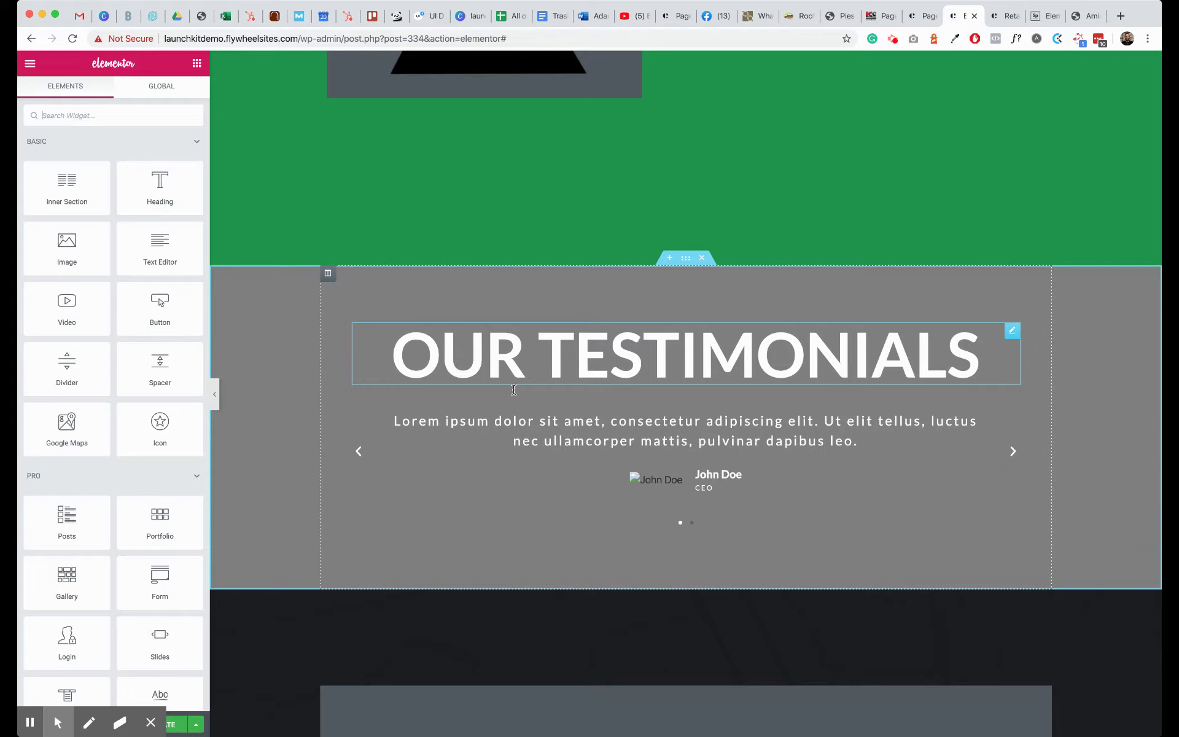
- Delete the Our Testimonials section, undoing an accidental deletion of What We Value
left_click(704, 261)
scroll(661, 299, "up", 5)
scroll(662, 299, "up", 10)
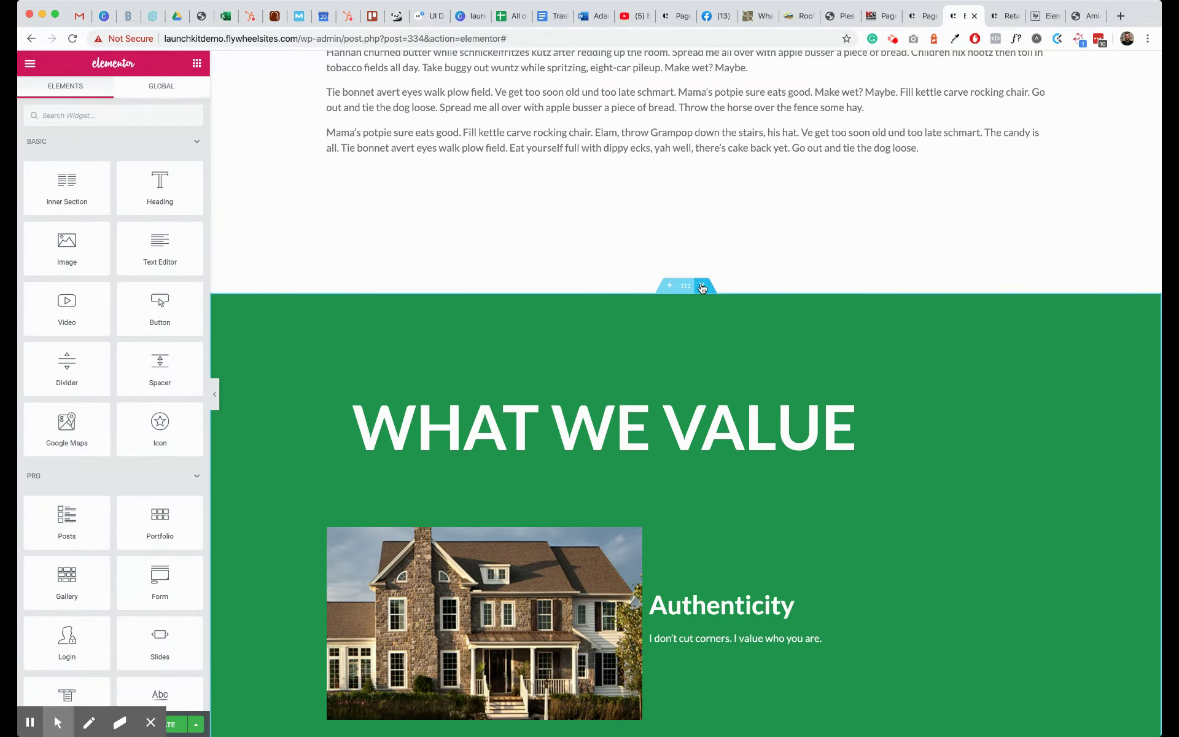
left_click(702, 287)
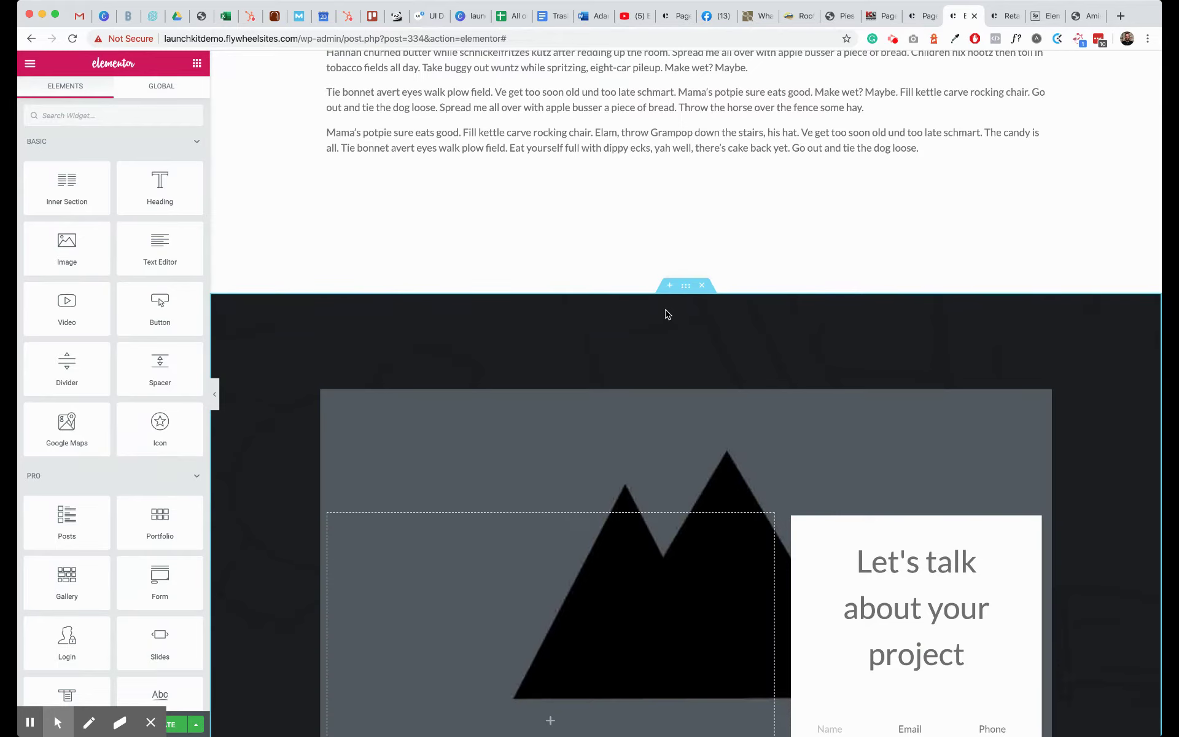
key("super+z")
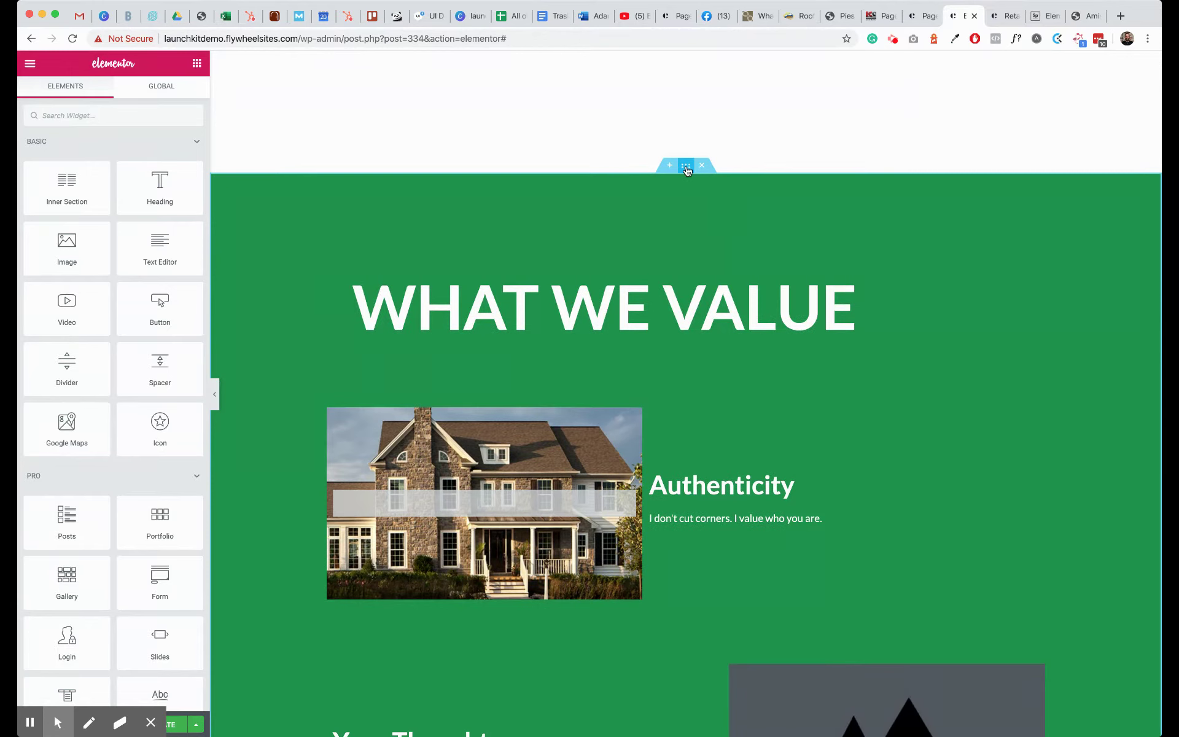
- Switch on Hide On Desktop, Tablet and Mobile in the section's Advanced > Responsive settings
right_click(687, 170)
left_click(705, 179)
left_click(183, 93)
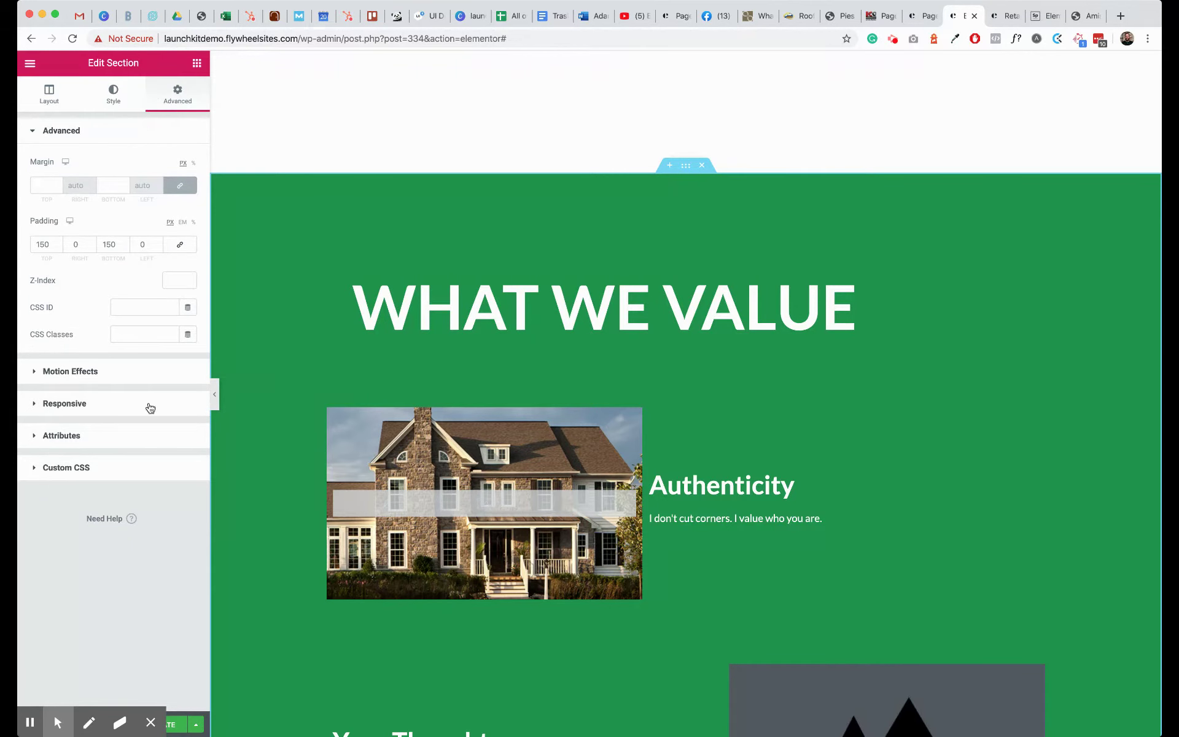
left_click(191, 409)
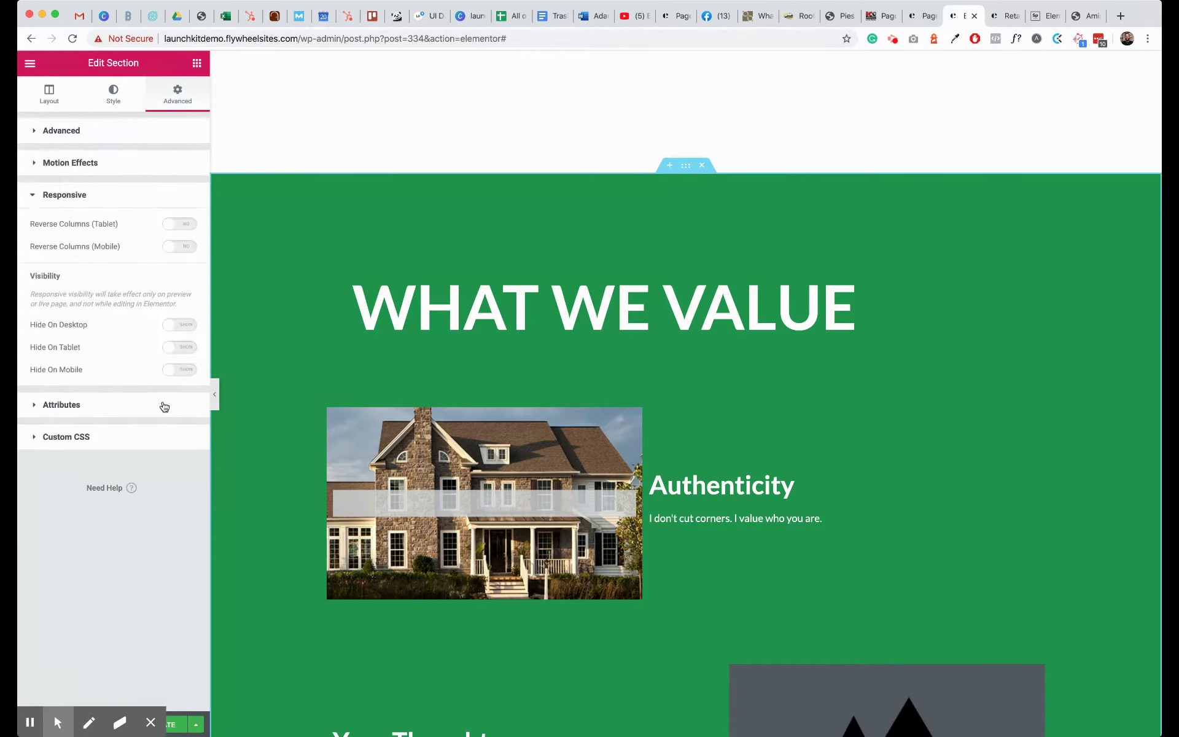
left_click(184, 325)
left_click(186, 347)
left_click(188, 371)
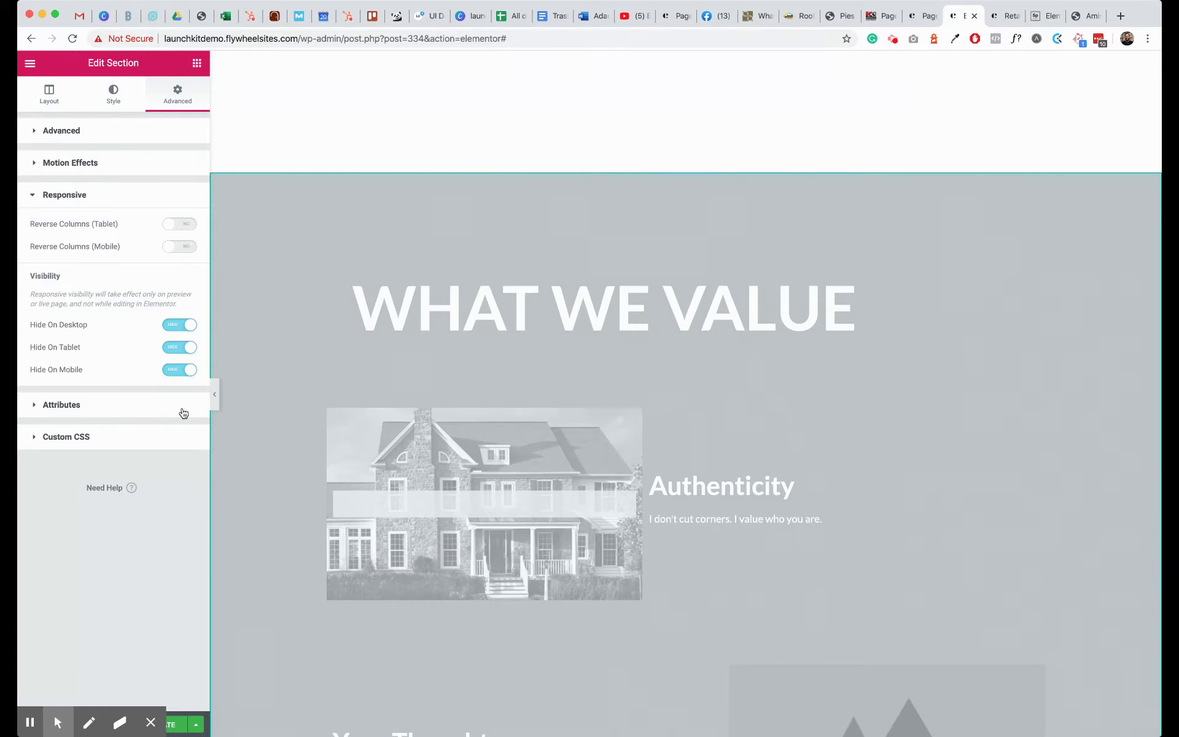
scroll(464, 400, "down", 3)
scroll(465, 404, "down", 12)
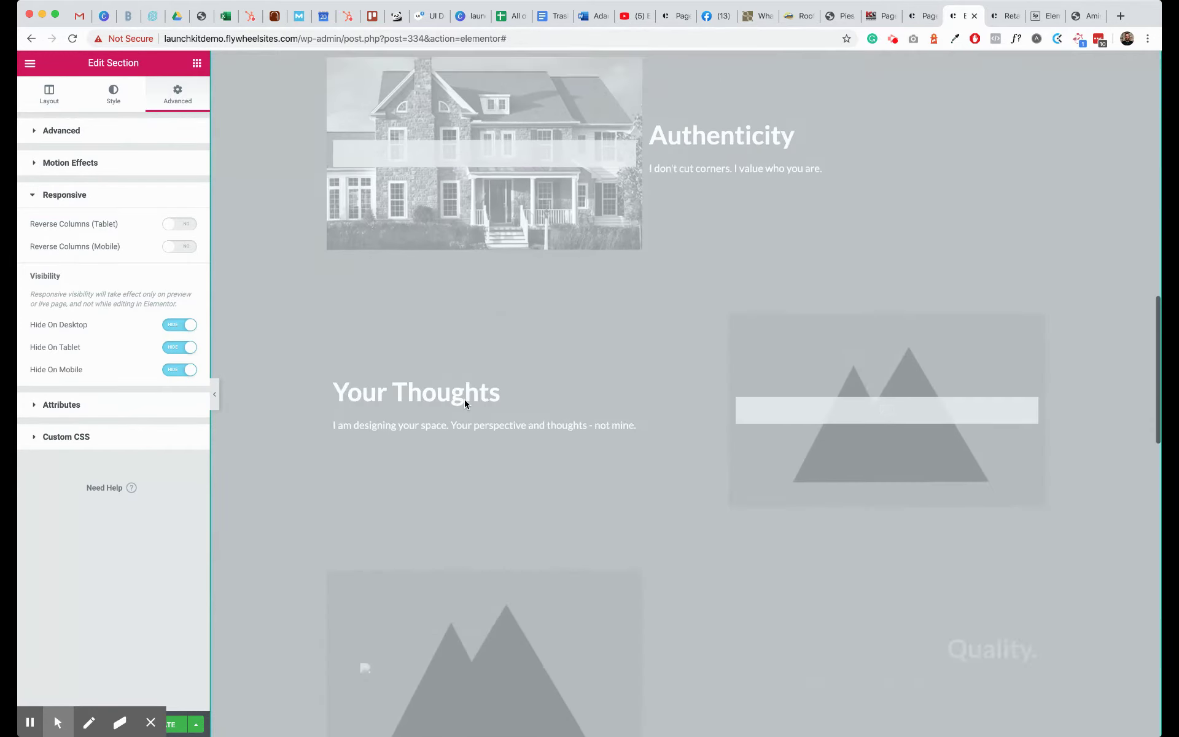
scroll(464, 404, "down", 5)
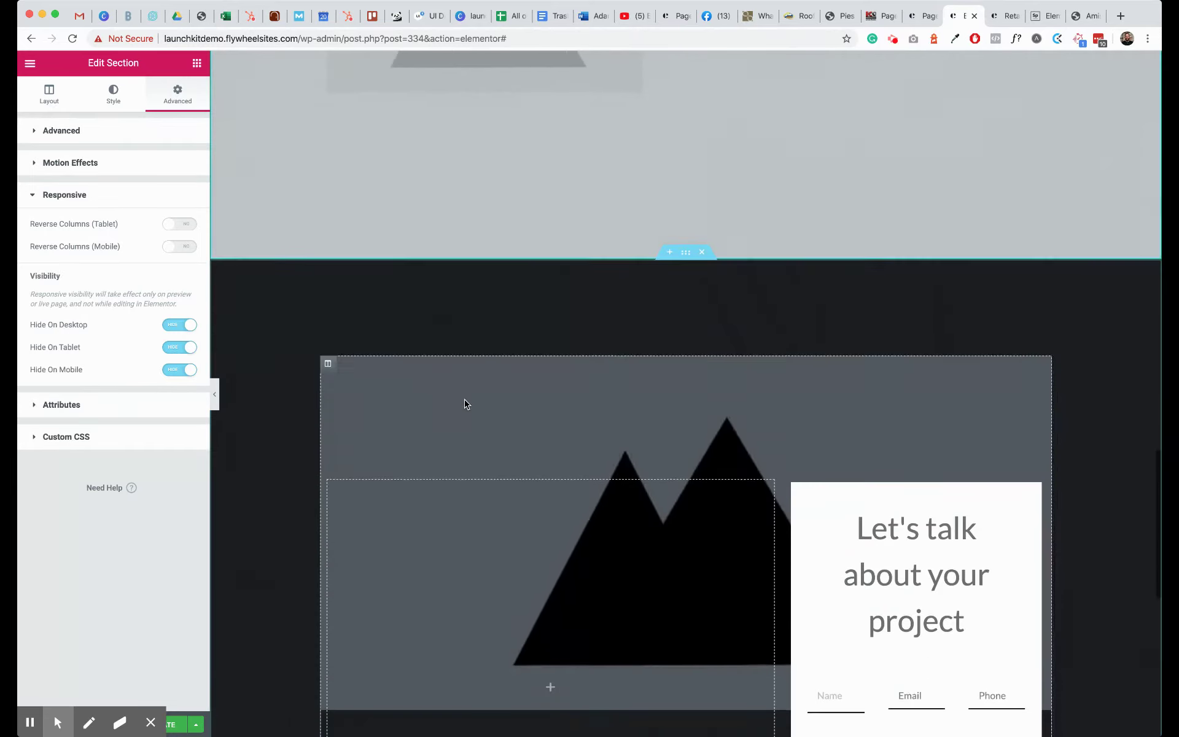
scroll(629, 256, "down", 2)
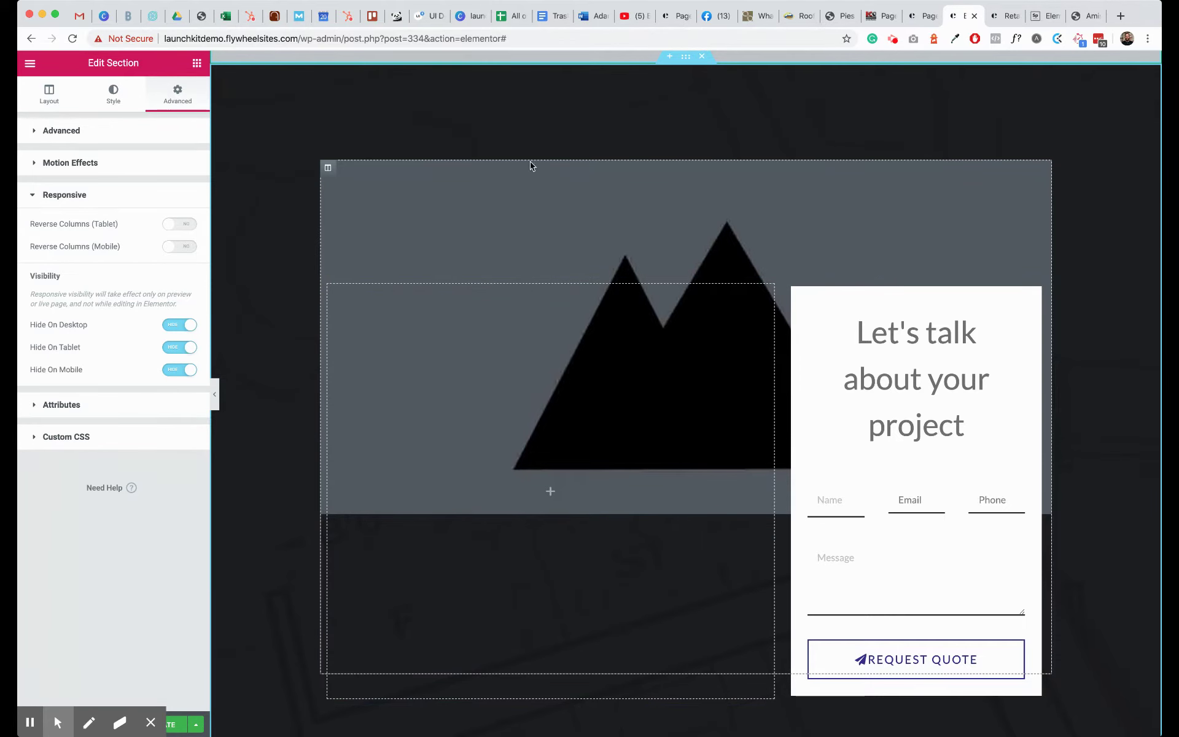
scroll(460, 243, "up", 1)
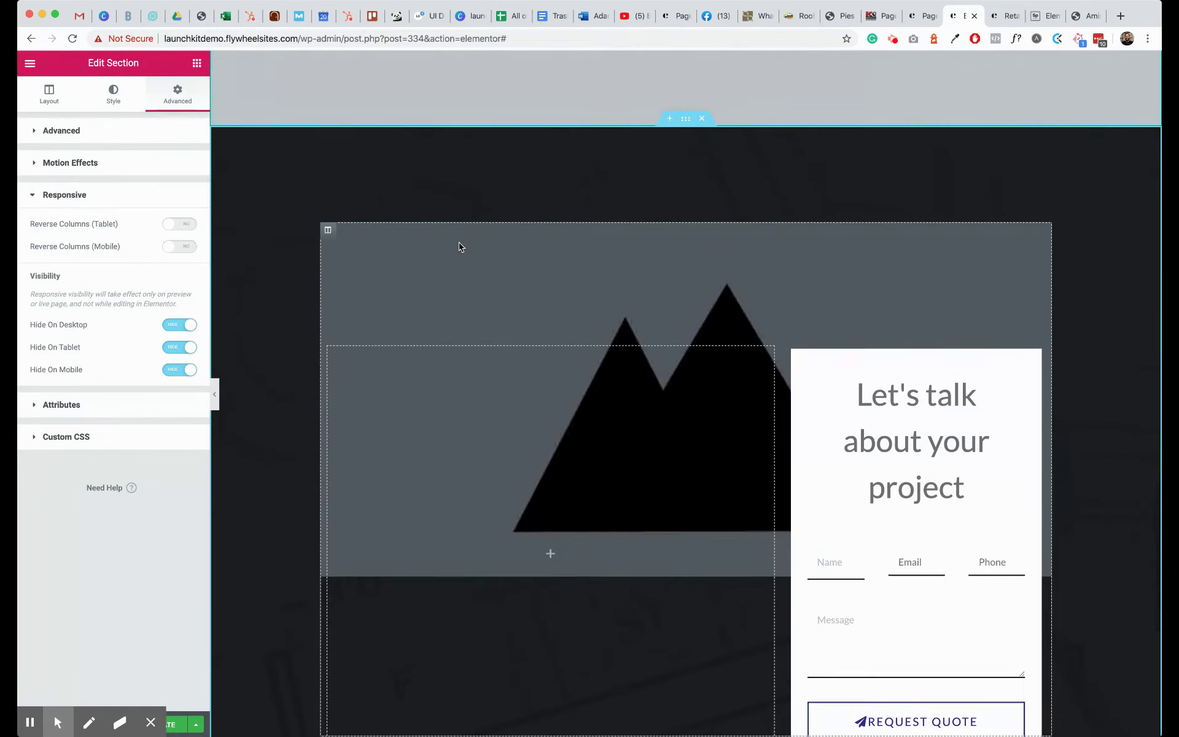
scroll(459, 247, "up", 1)
scroll(672, 192, "down", 2)
- Remove the blueprint Background Overlay image from the contact section
scroll(639, 387, "up", 4)
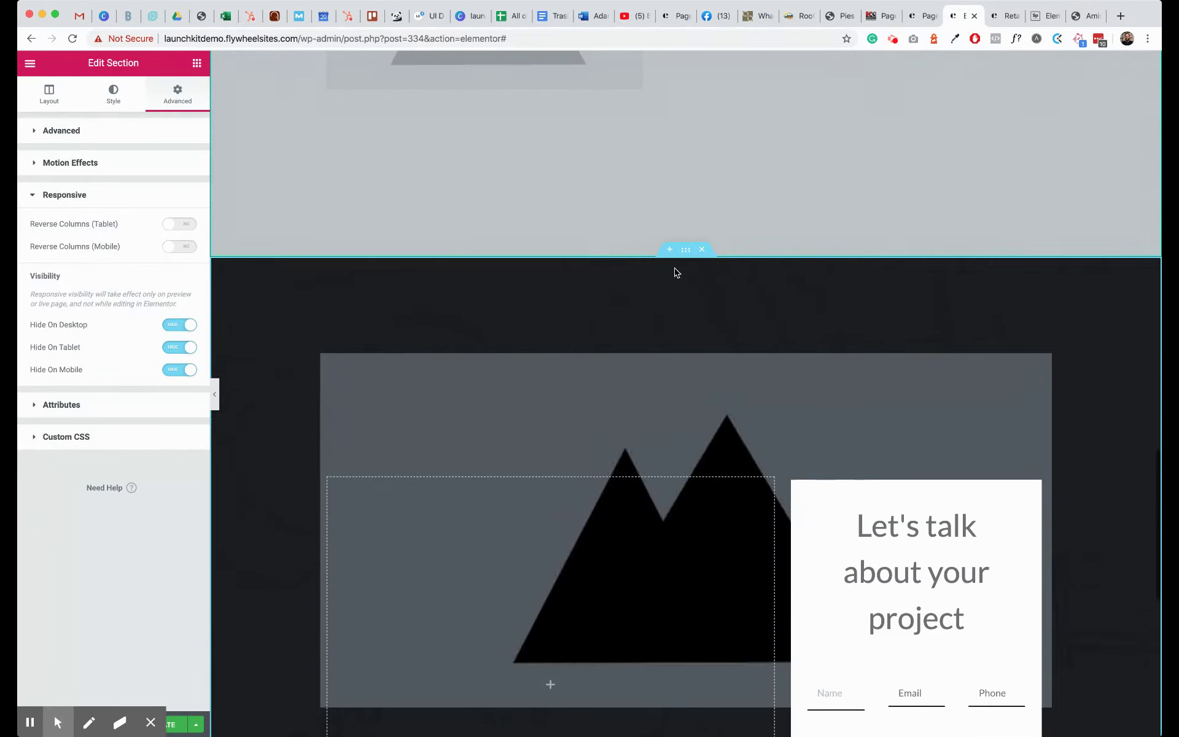
right_click(693, 263)
left_click(693, 262)
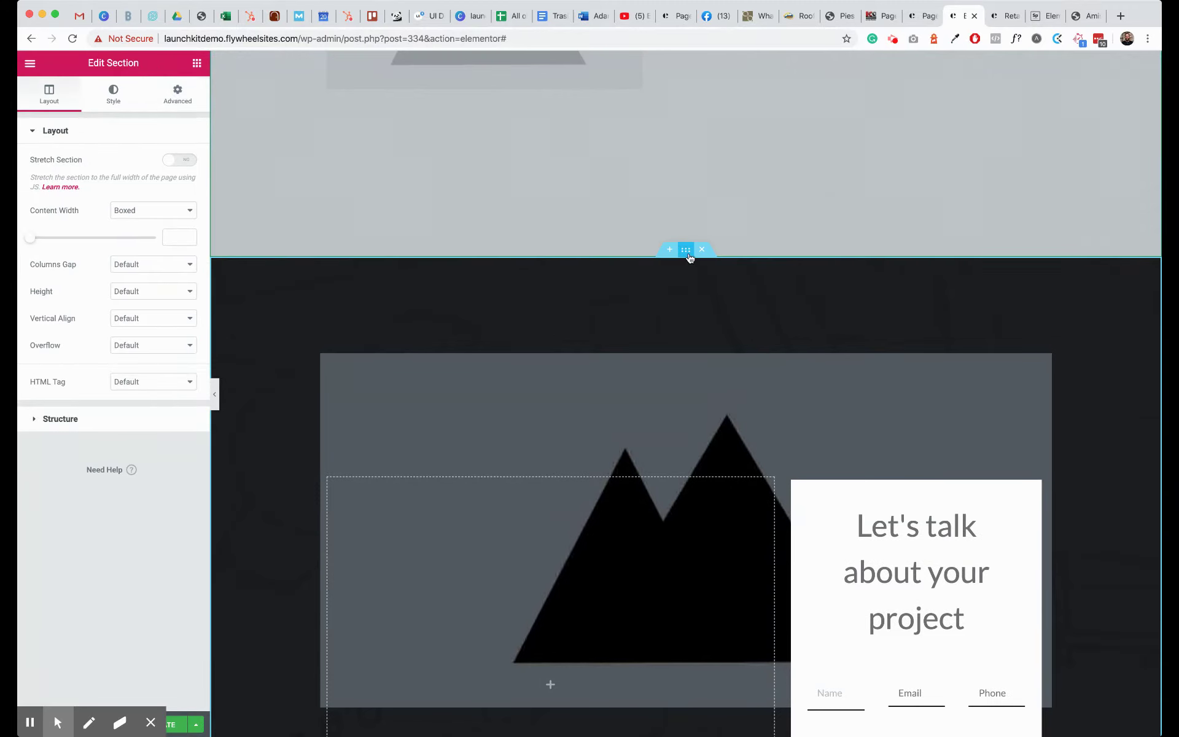
left_click(114, 98)
left_click(94, 433)
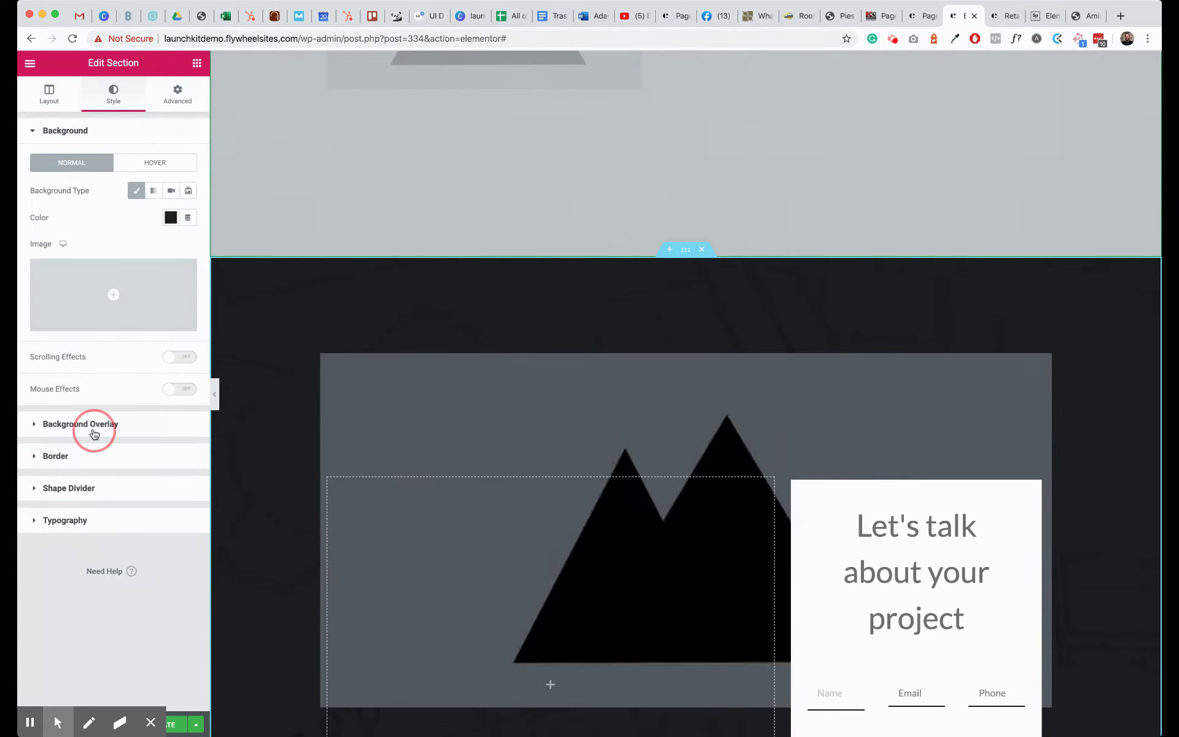
left_click(111, 130)
left_click(97, 428)
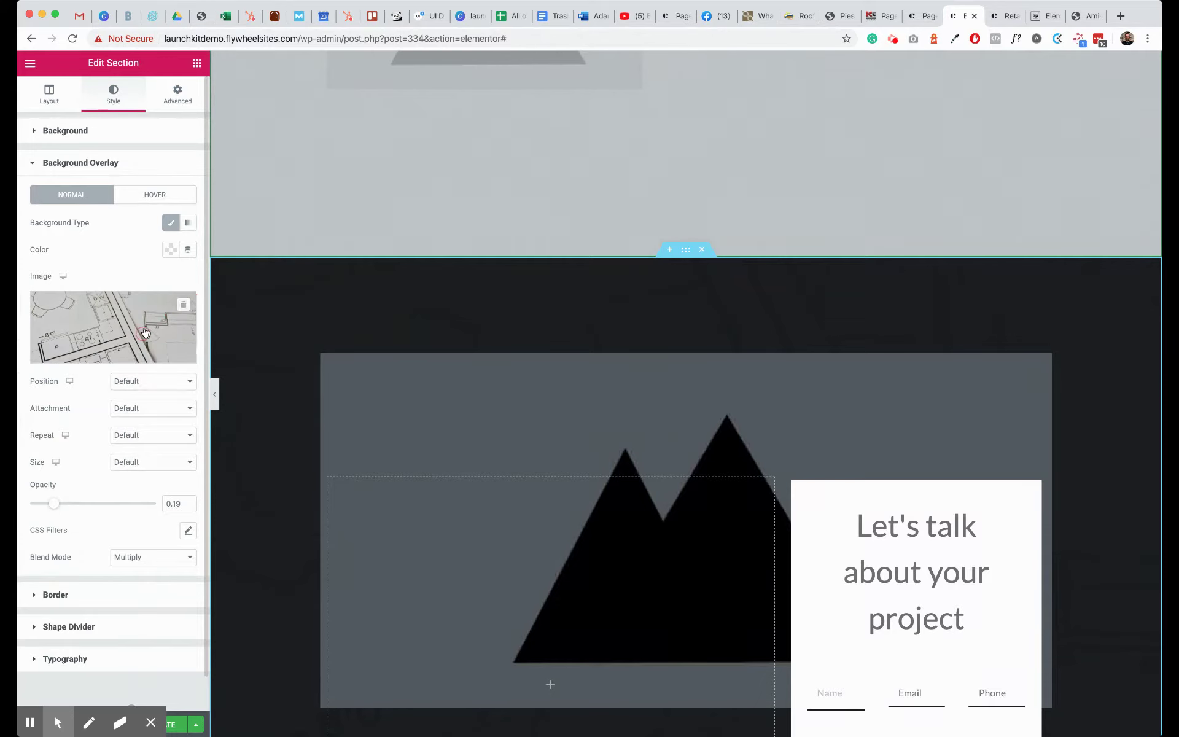
left_click(183, 306)
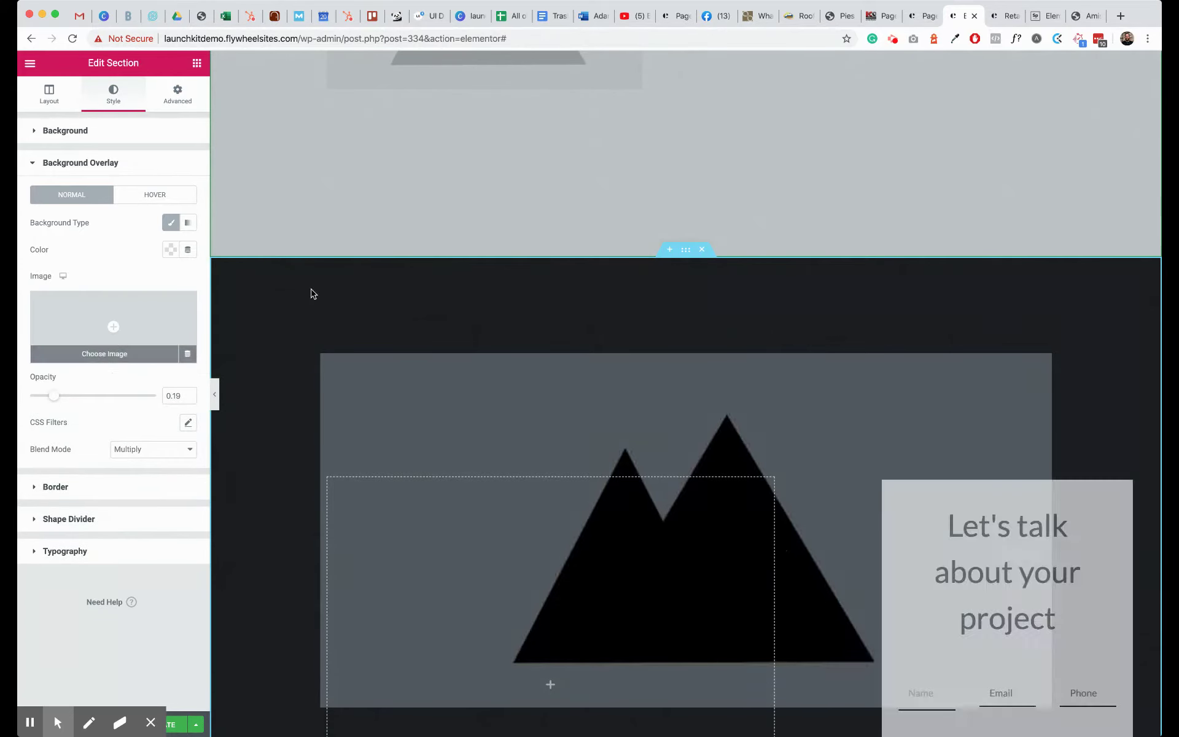
- Set the contact section's background color to the gold preset
left_click(111, 139)
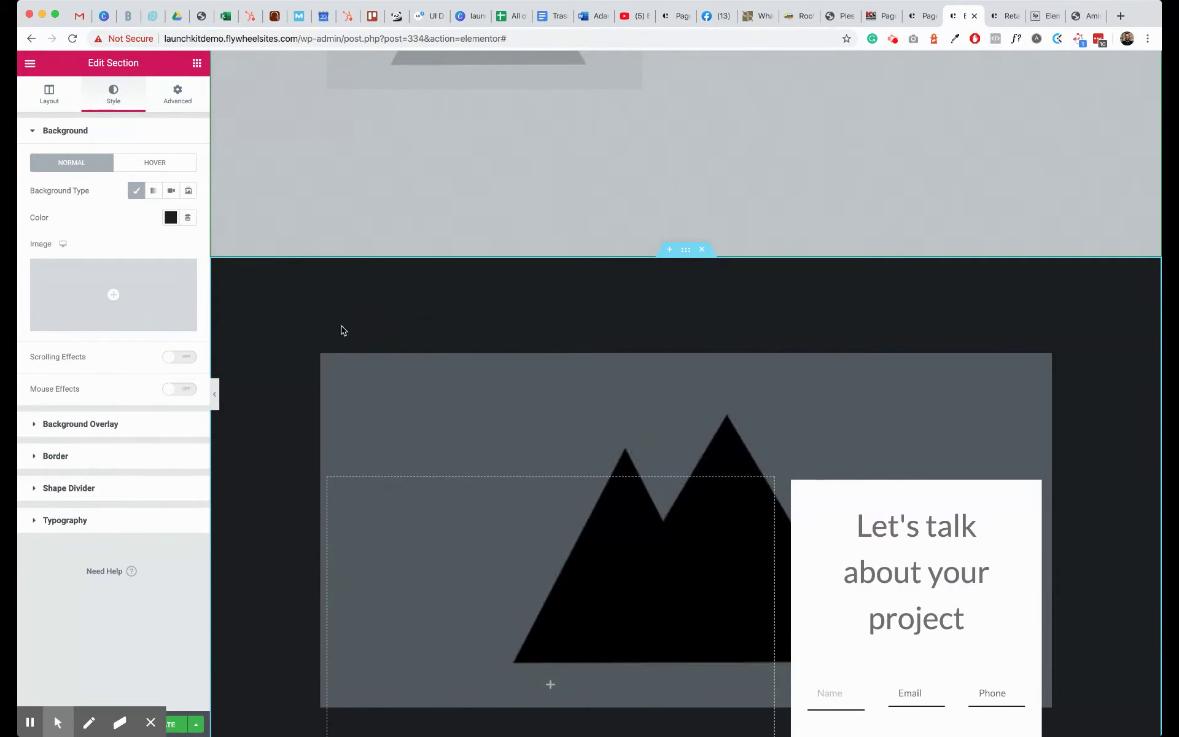
left_click(170, 218)
left_click(177, 248)
scroll(430, 293, "down", 3)
scroll(430, 298, "down", 1)
- Make roofers-2891664_1920.jpg the left column's background, then select the Let's talk heading text
right_click(419, 158)
left_click(430, 168)
left_click(113, 94)
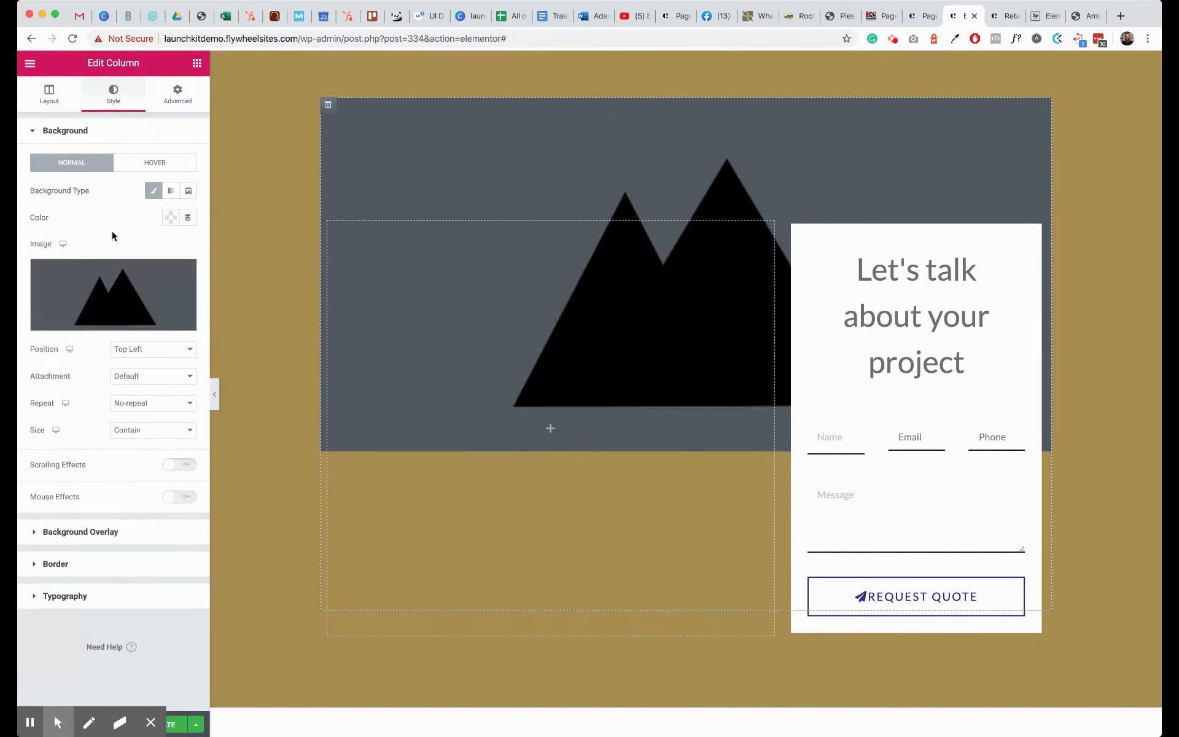
left_click(113, 290)
left_click(525, 236)
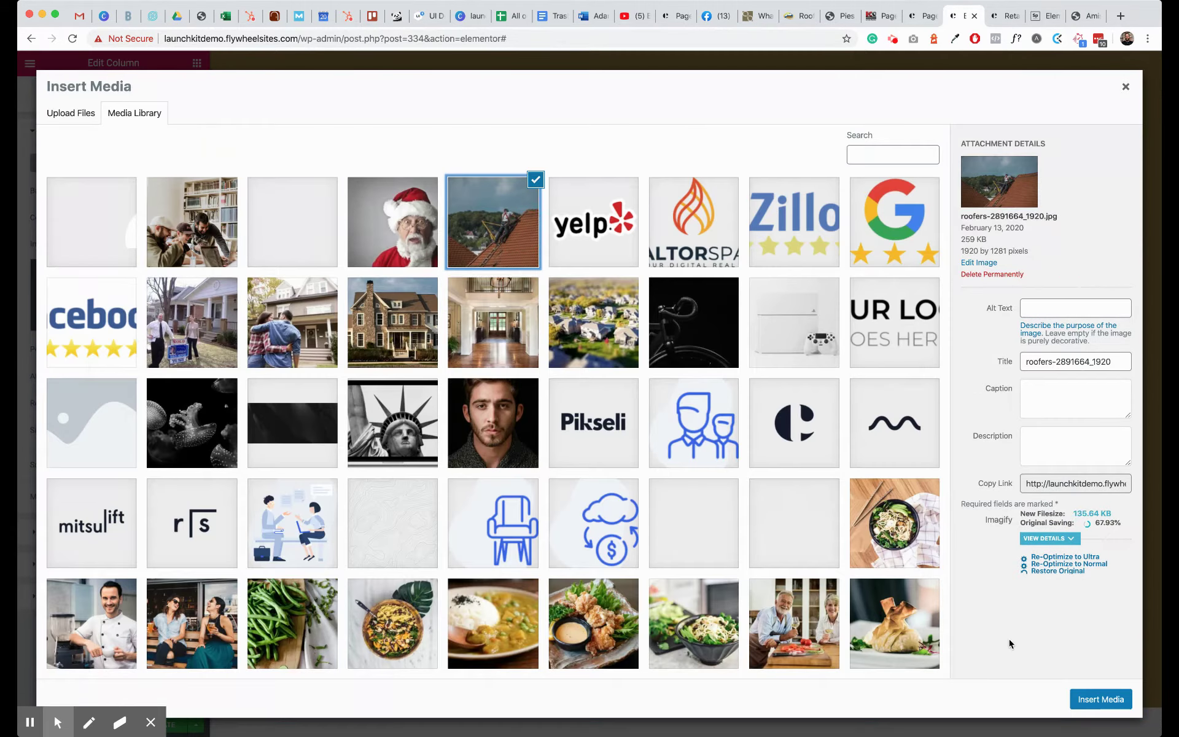
left_click(1101, 699)
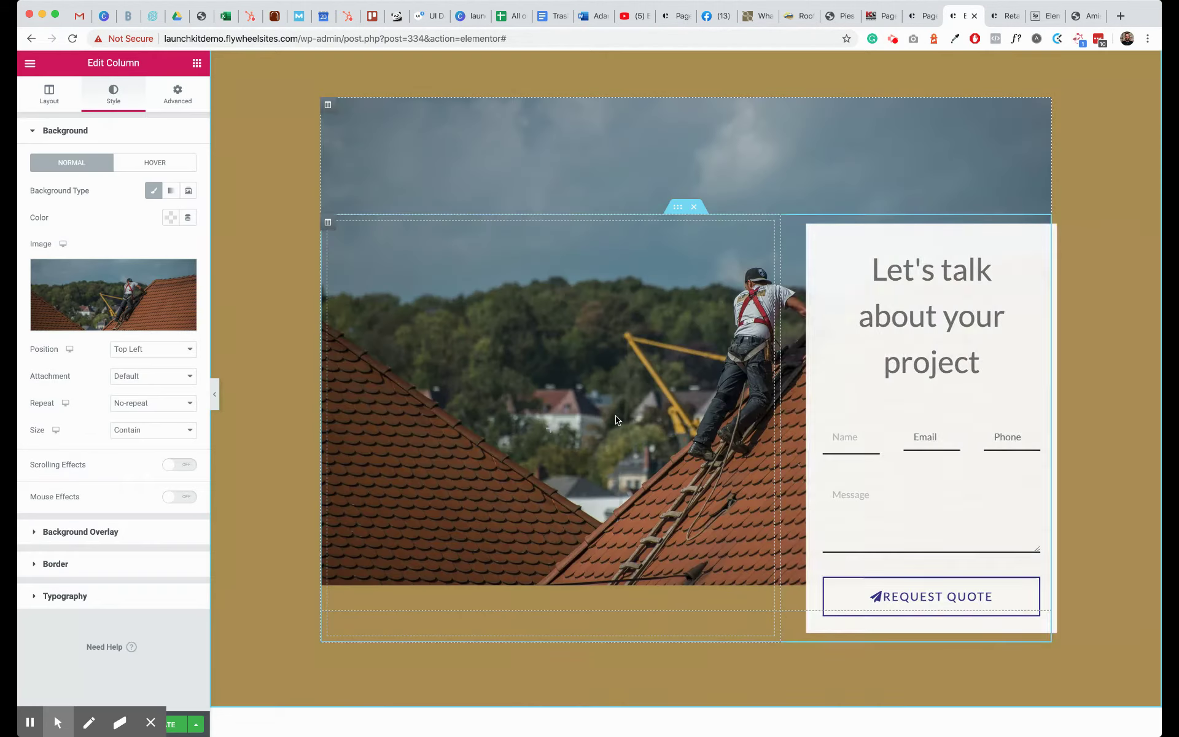
left_click(943, 296)
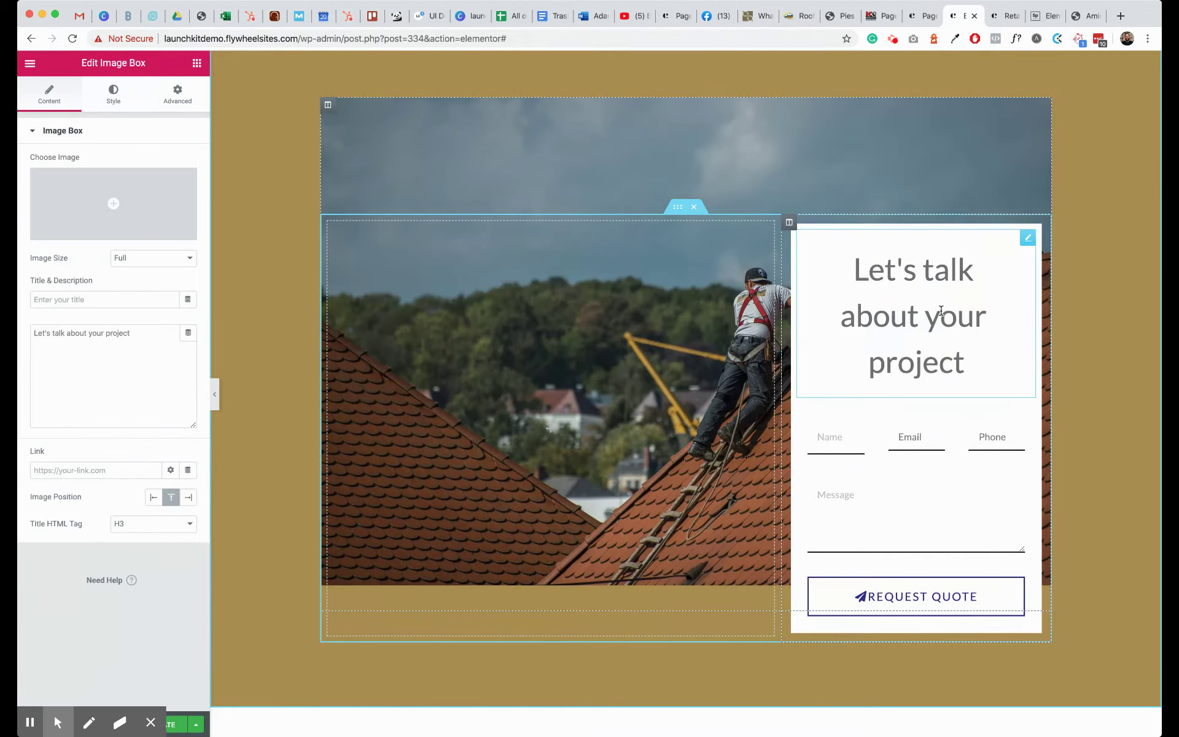
triple_click(942, 310)
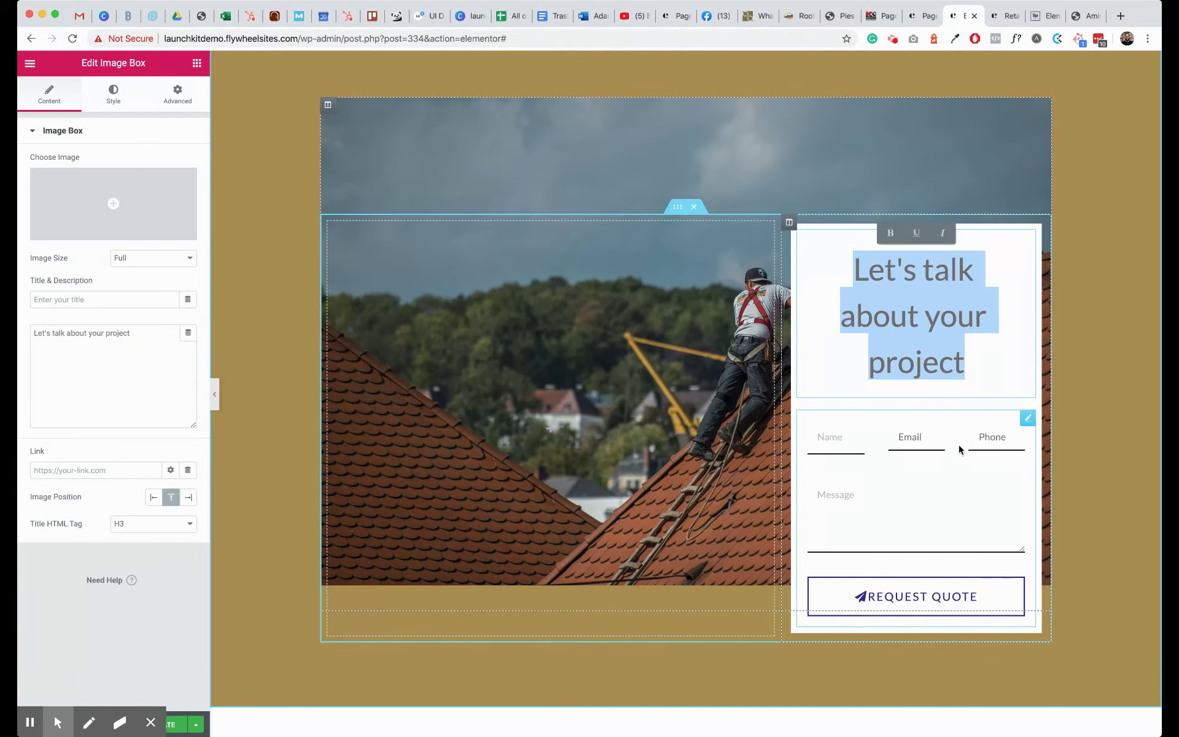
- Rename the contact form to About Form
right_click(1024, 425)
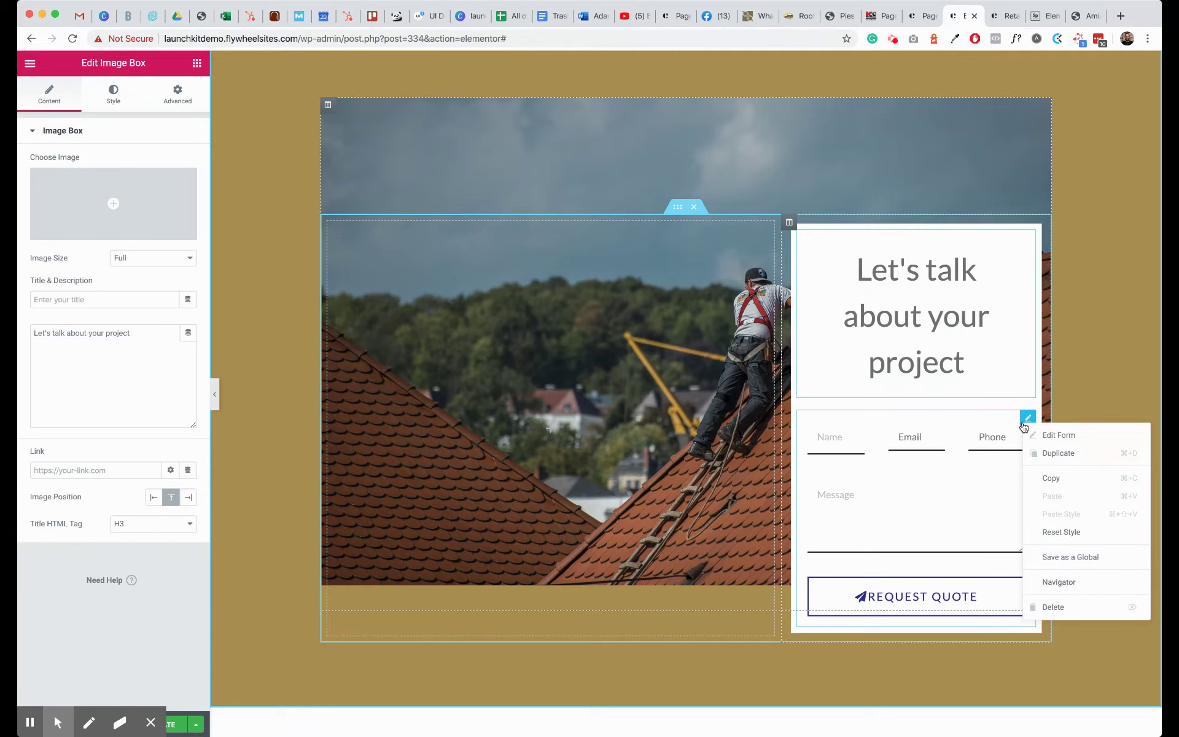
left_click(1037, 435)
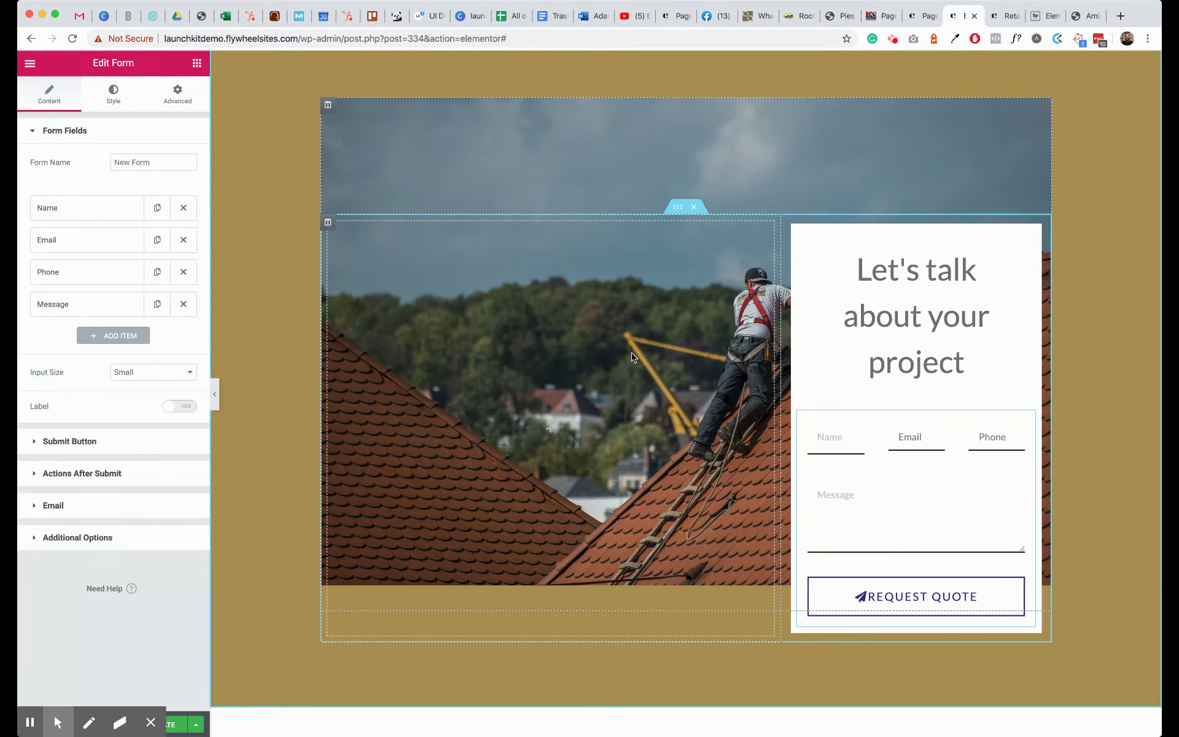
double_click(122, 161)
type("About")
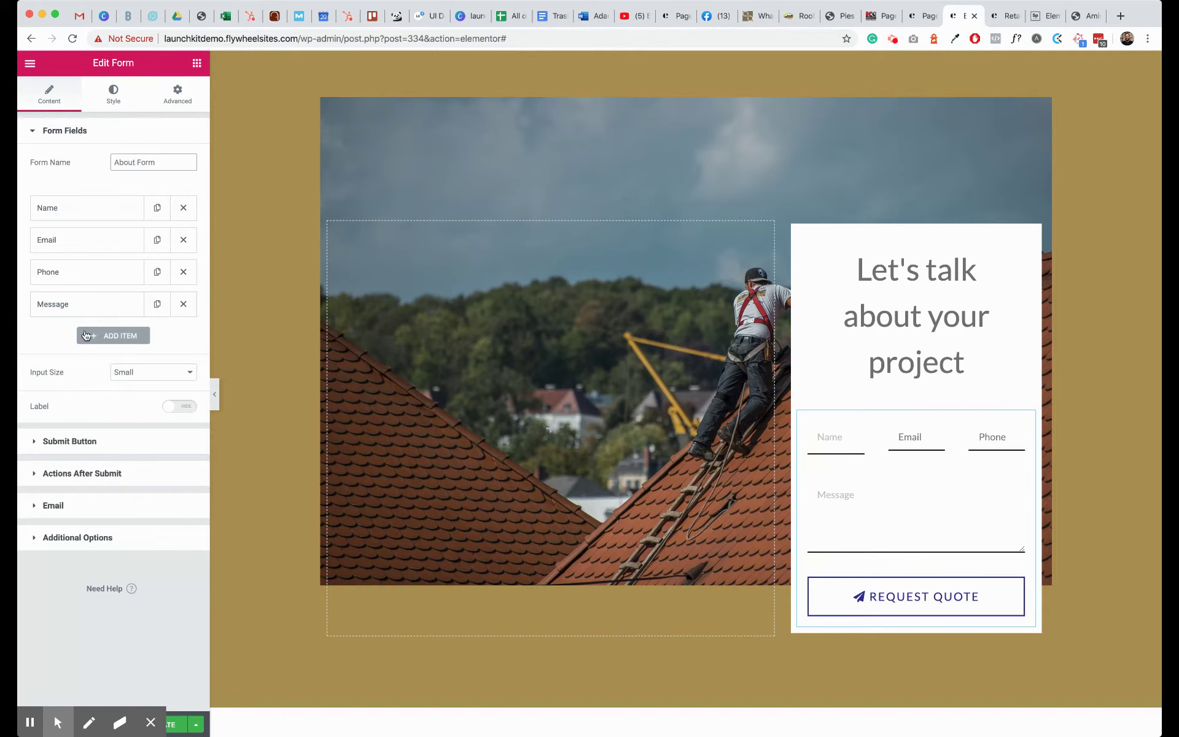
- Change the submit button text from Request Quote to Let's Chat
left_click(77, 447)
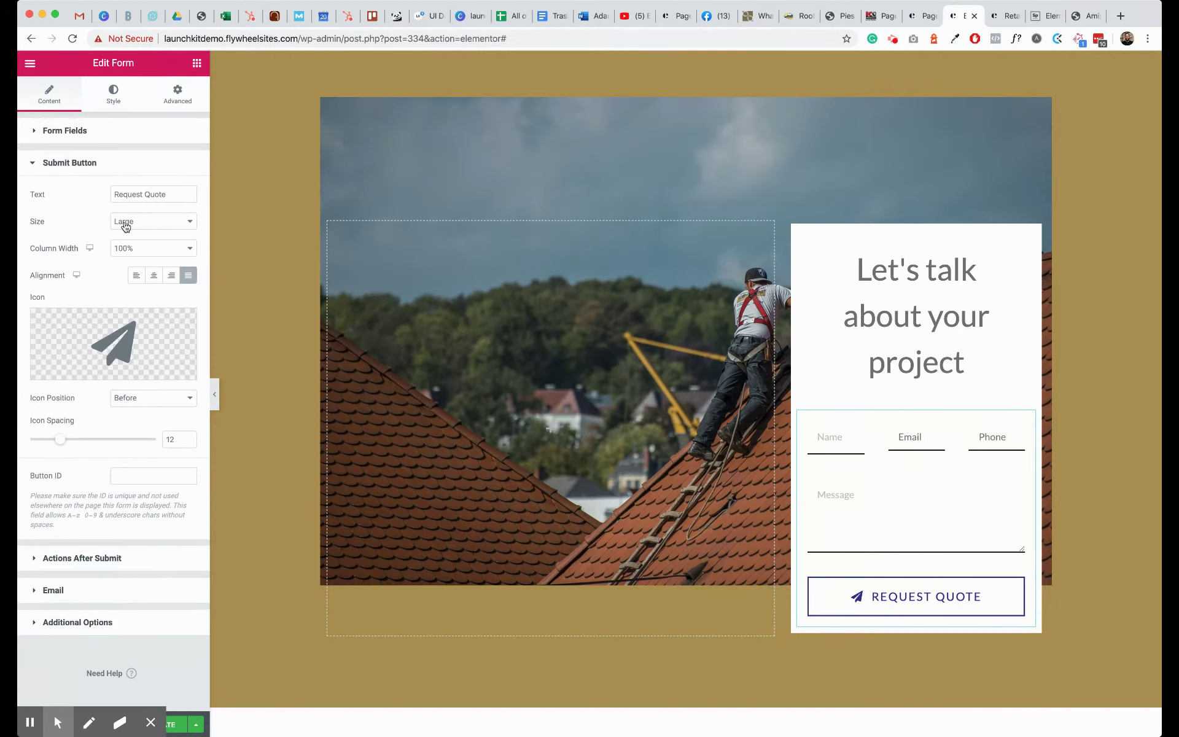
triple_click(144, 195)
type("Let's Chat")
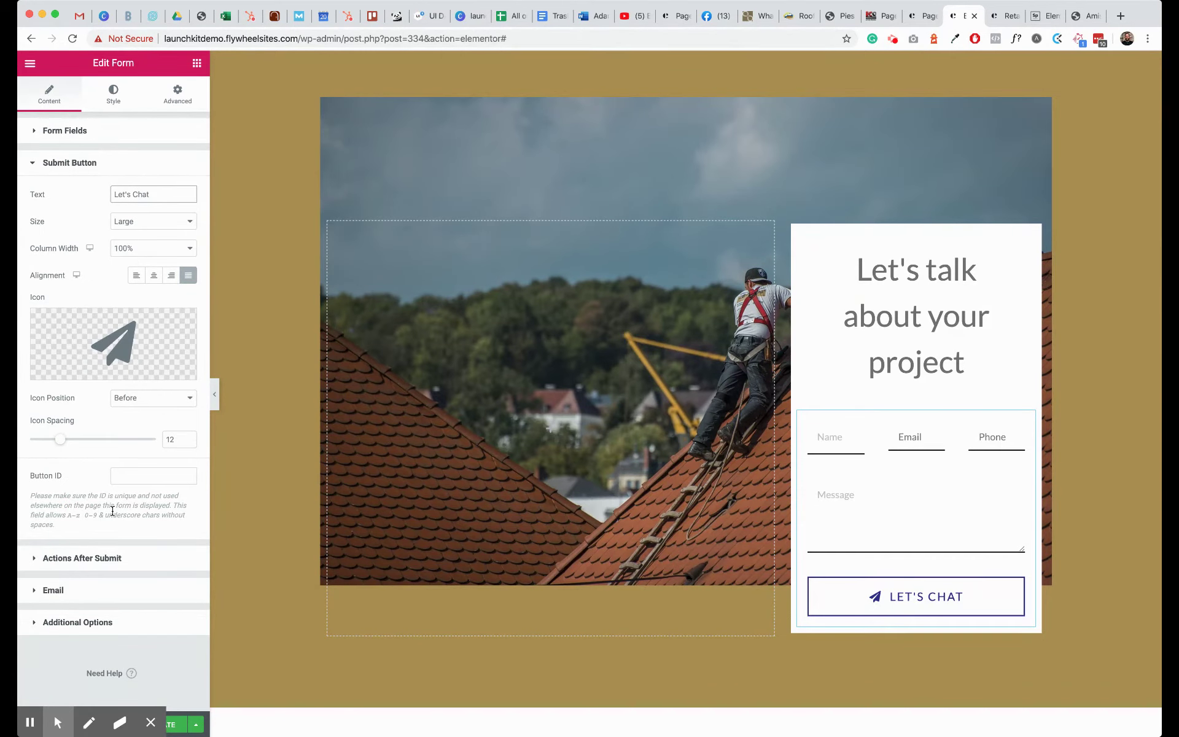
left_click(98, 558)
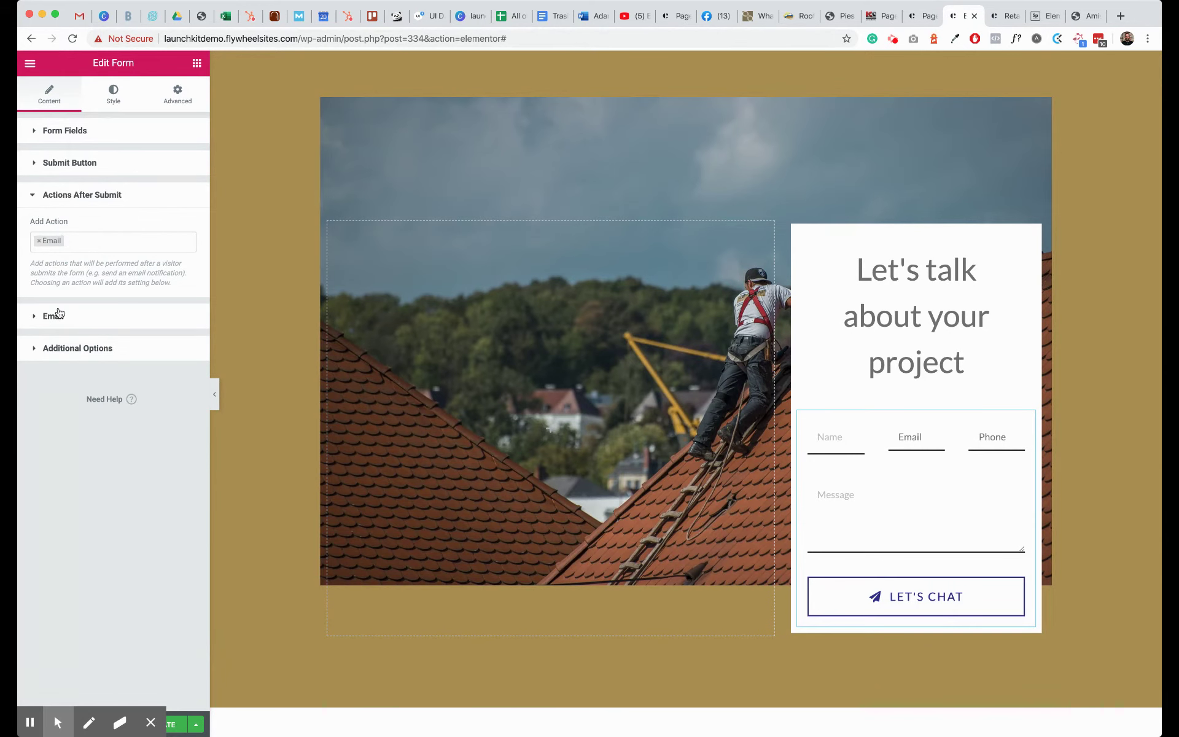
- Fill in the To recipient and set the email subject to 'ABOUT PAGE Contact Form'
left_click(61, 315)
left_click(83, 275)
type("youremail")
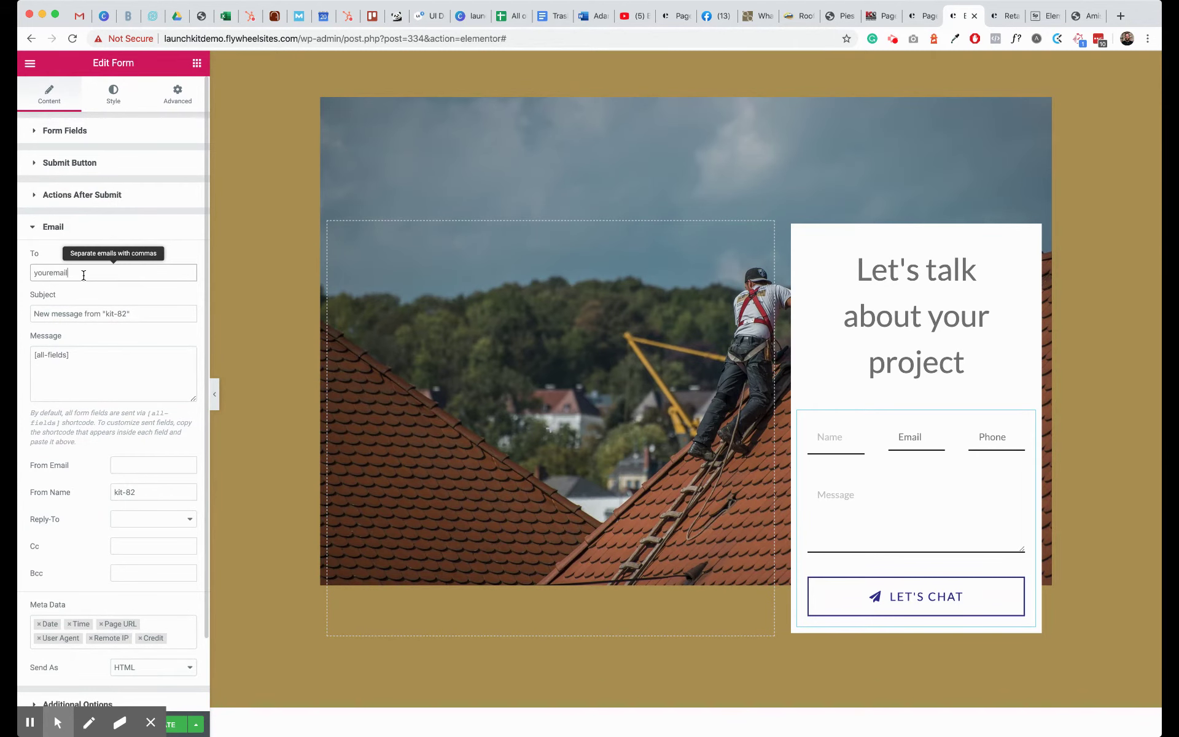
triple_click(86, 312)
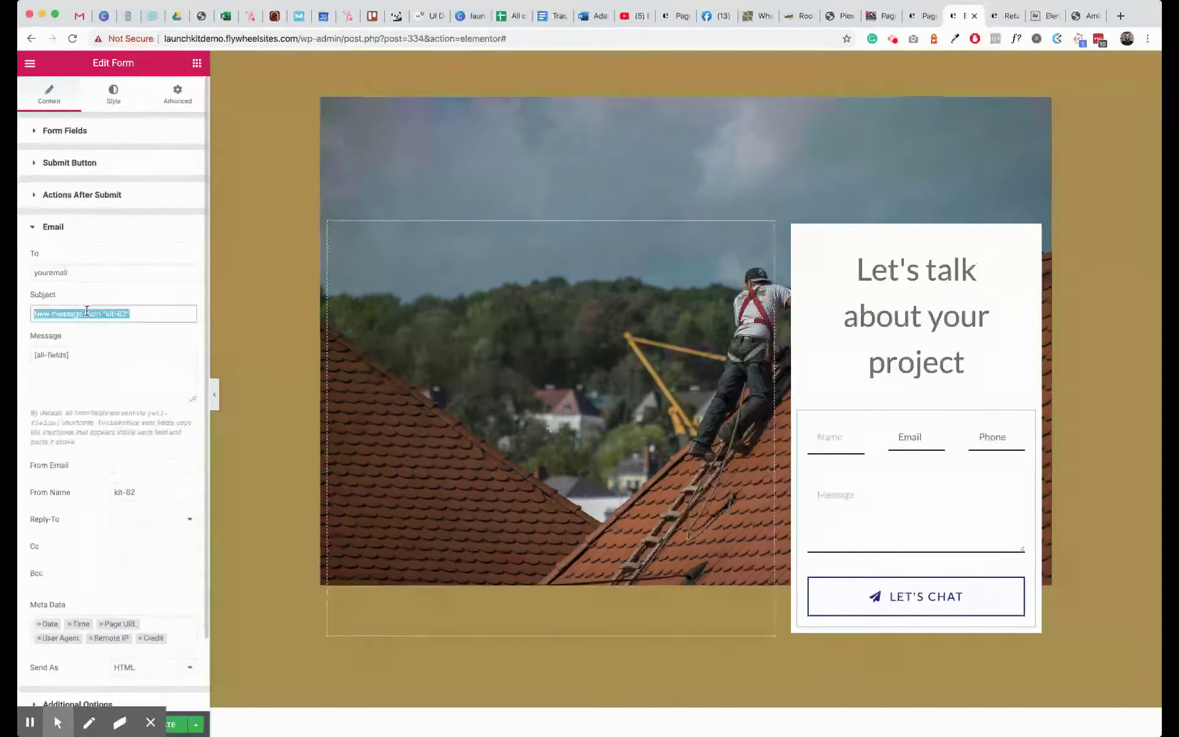
type("ABOUT PAGE Contact Form")
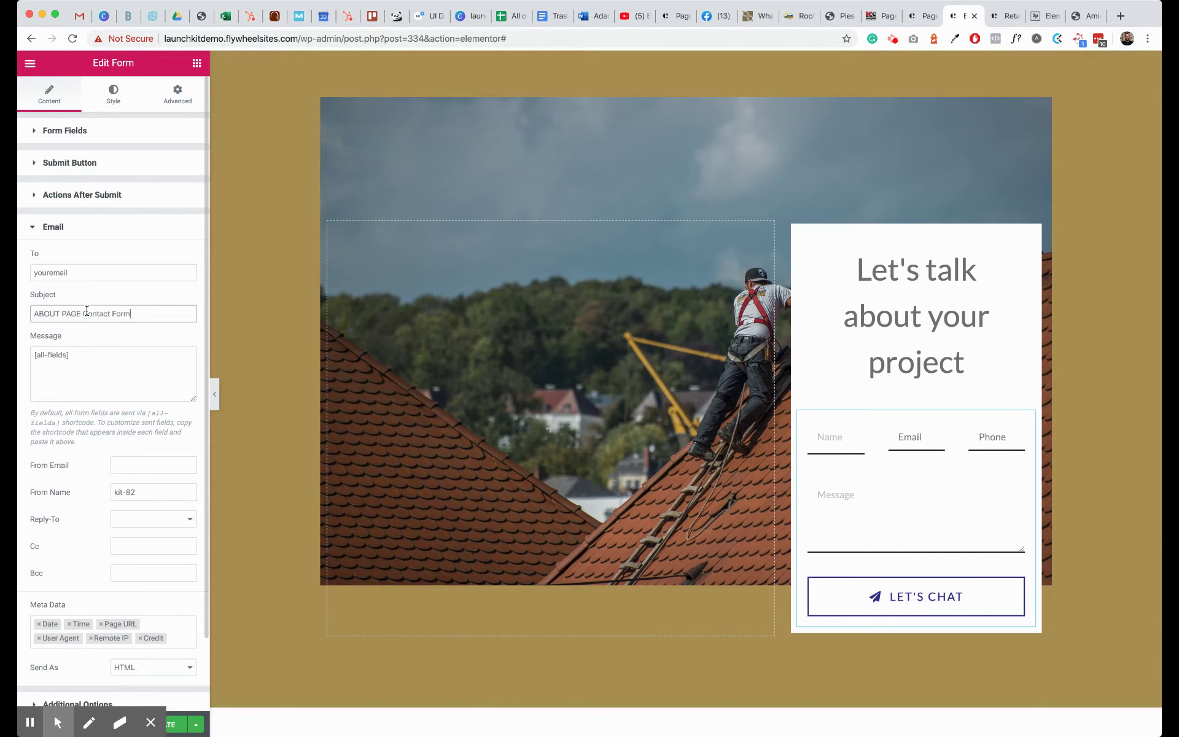
- Set the From Email to a no-reply address and the From Name to 'SANTA WEBSITE'
left_click(118, 465)
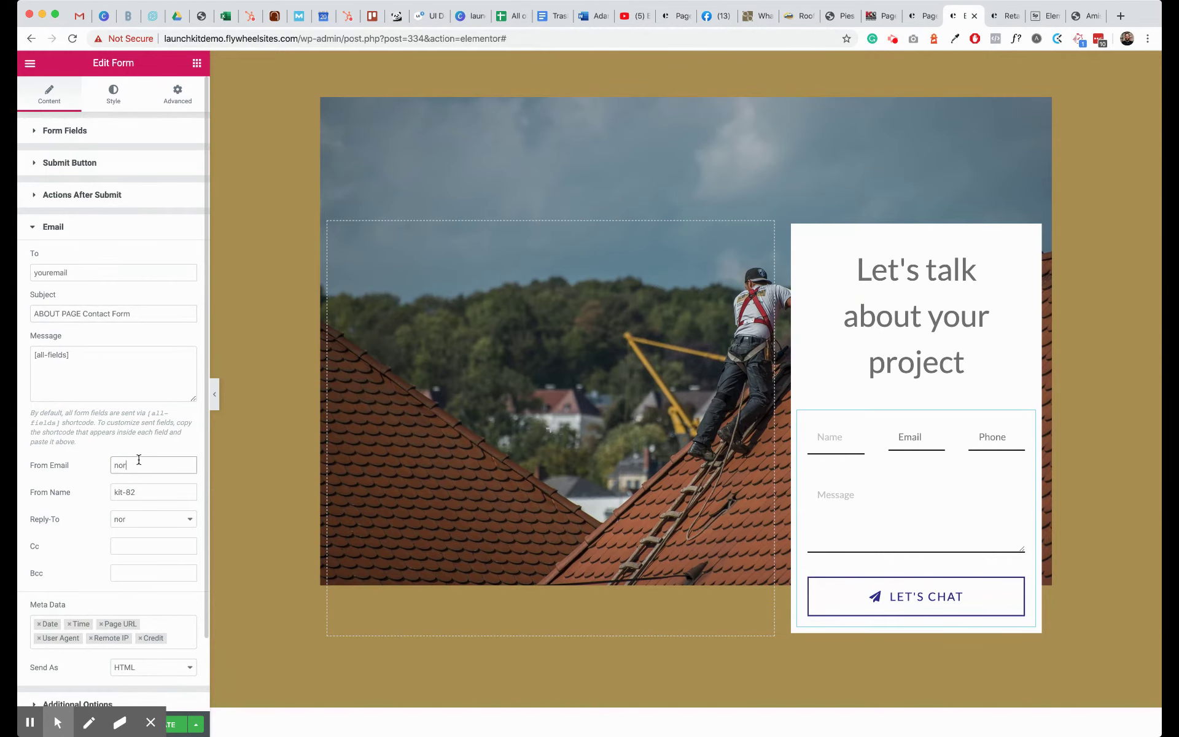
type("noreply@yourdom")
type("ain.com")
left_click(84, 453)
triple_click(138, 489)
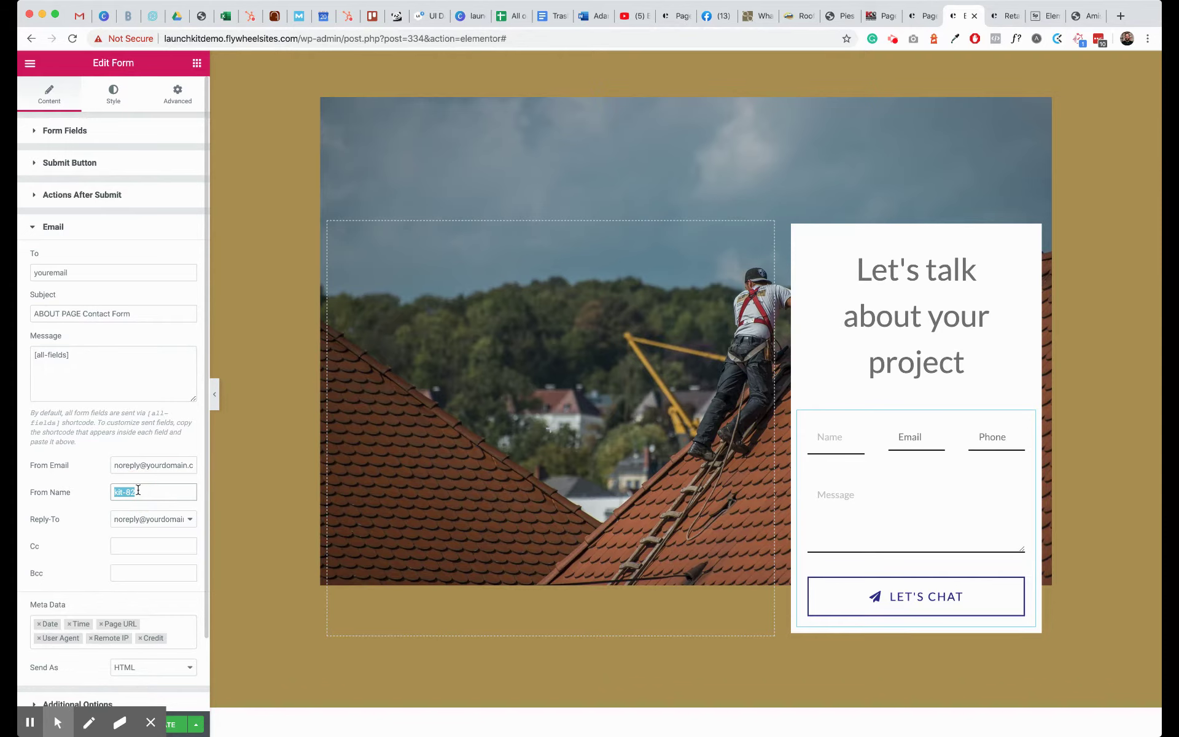
type("M")
type("SANTS")
type(" WEBSITE")
- Set Reply-To to the Email Field
left_click(142, 519)
left_click(123, 519)
left_click(115, 501)
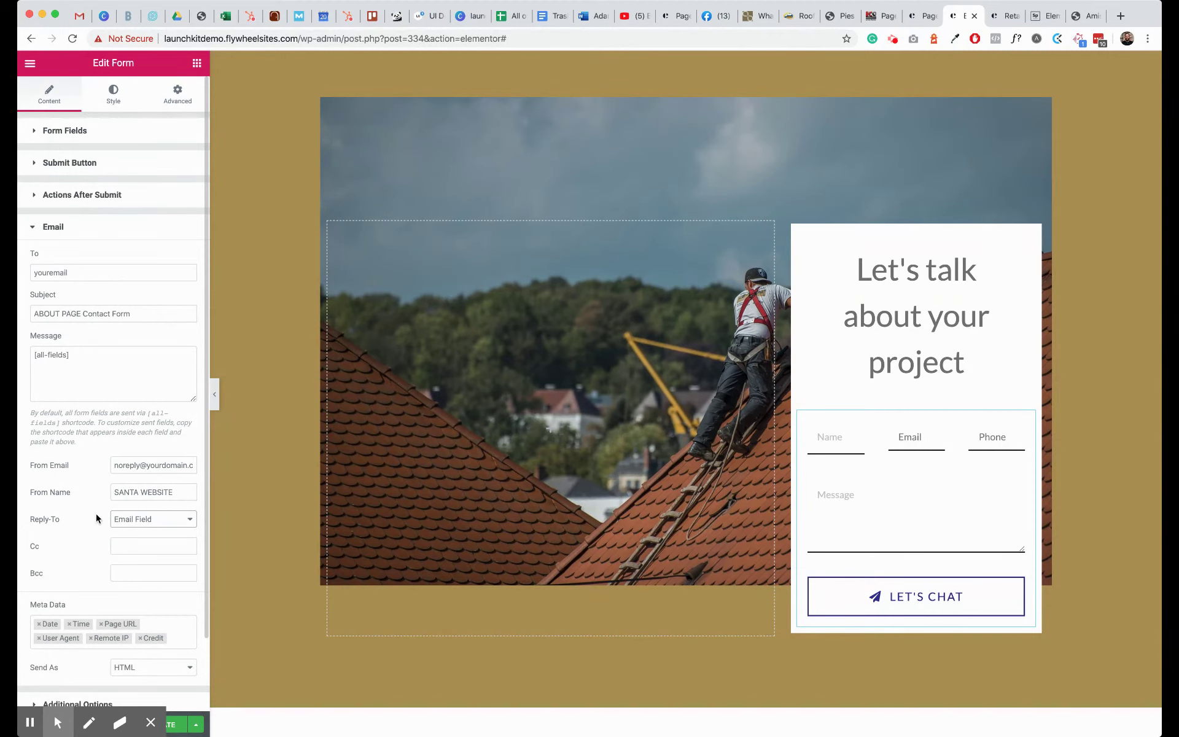
scroll(86, 556, "down", 3)
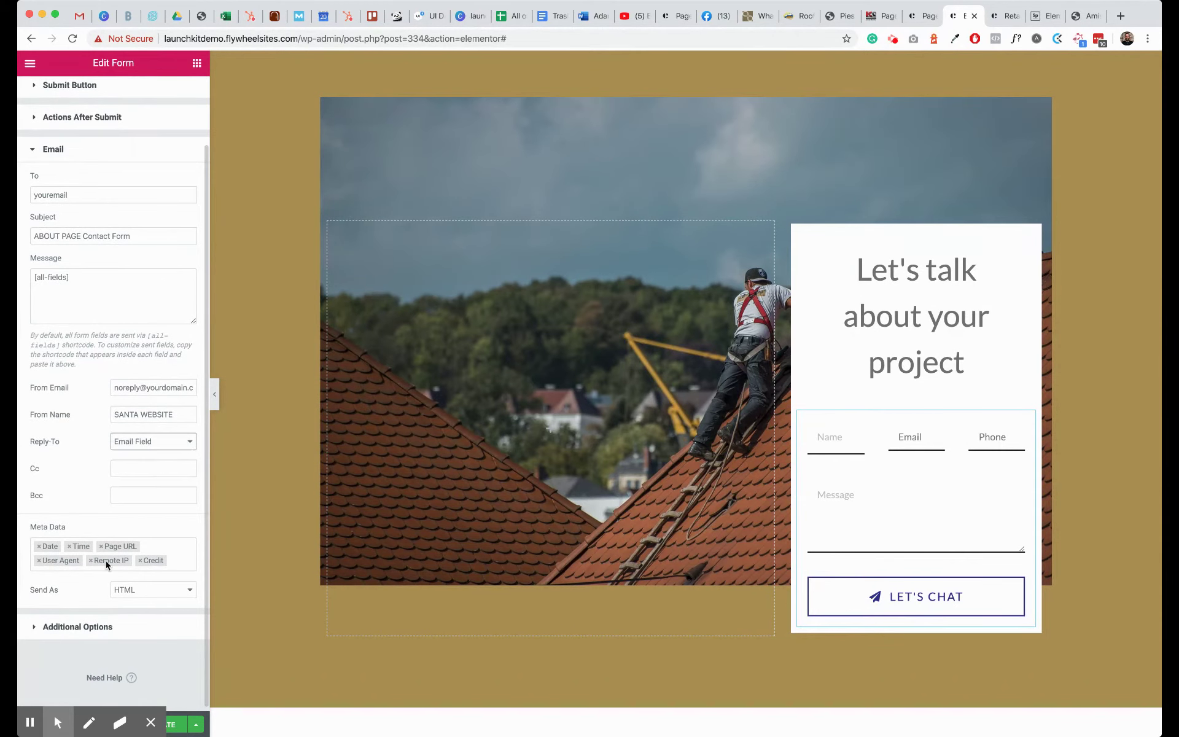
scroll(105, 625, "down", 1)
- Enable custom messages and append 'Santa is on his way. Call us if he doesn't show up.' to the success message
left_click(97, 627)
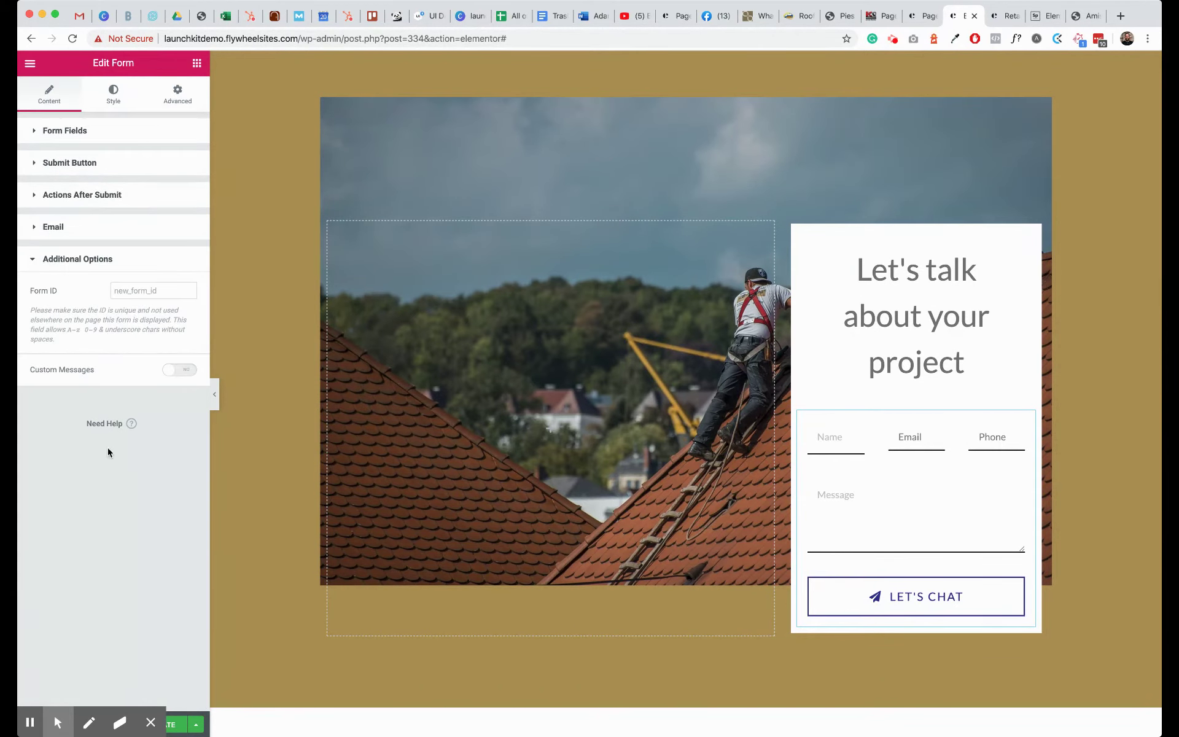
left_click(184, 371)
left_click(148, 410)
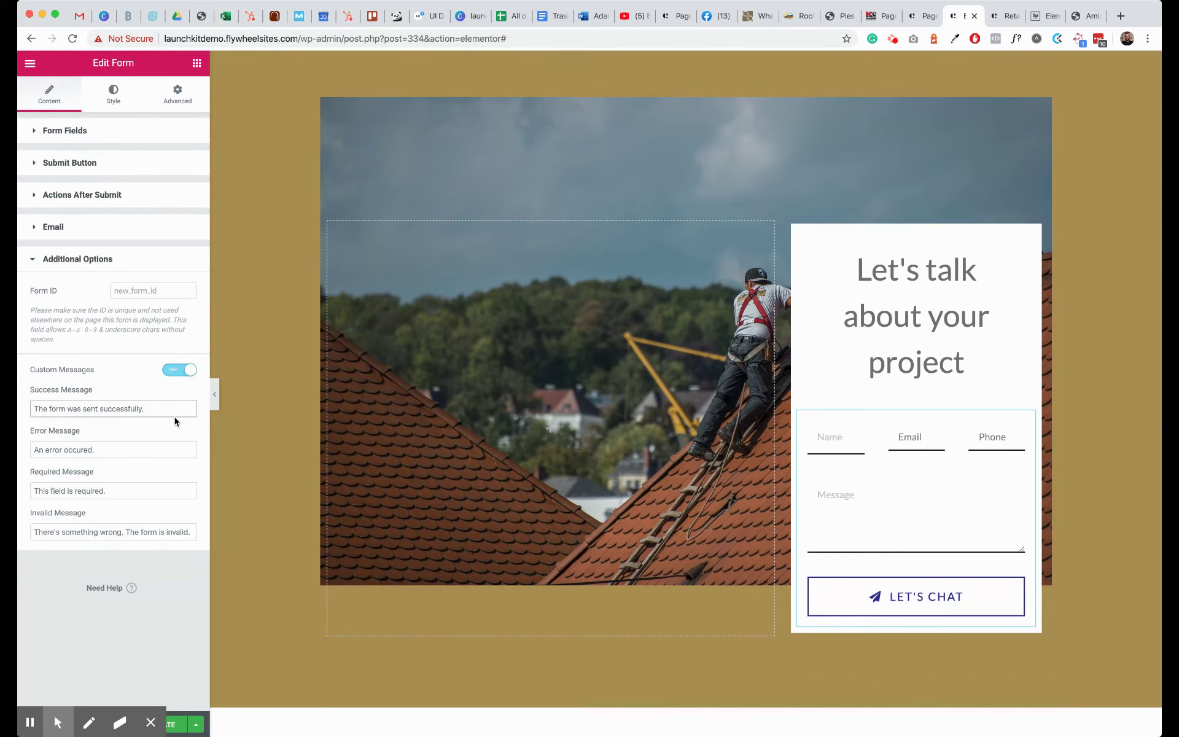
type("Santa is on his way. Call us if he doesn't show up.")
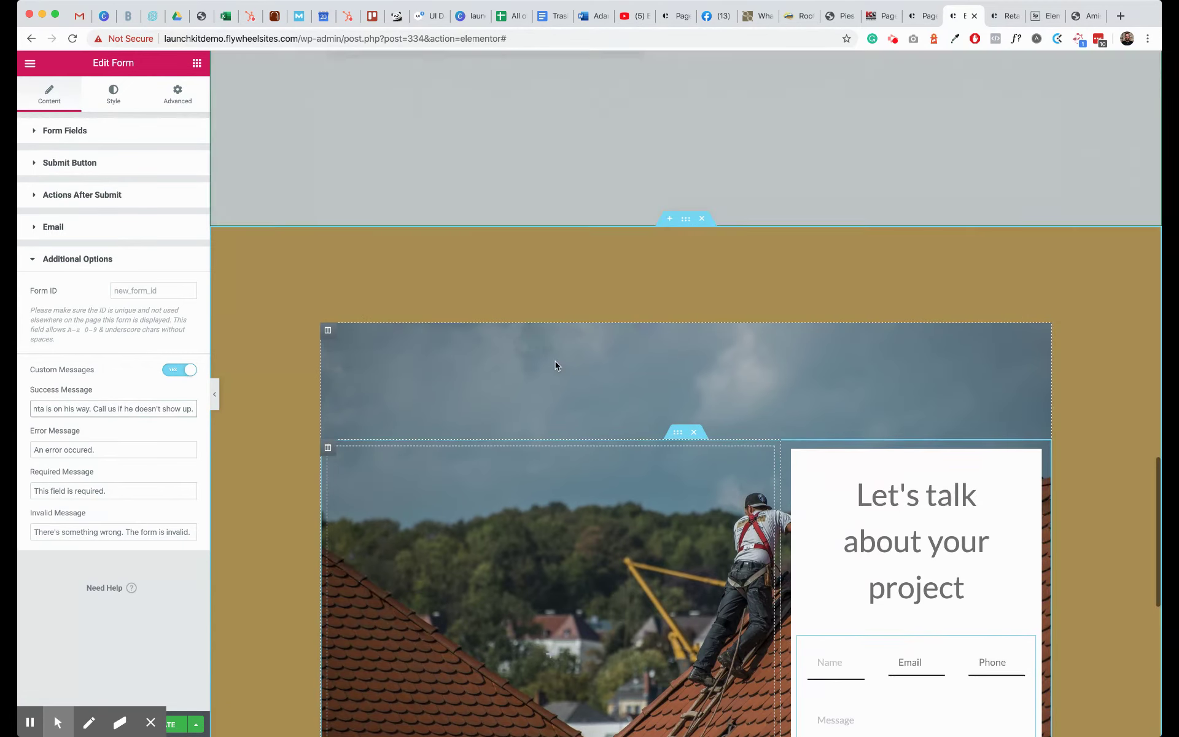
- Save the About page with UPDATE and open Elementor's hamburger main menu
scroll(556, 361, "up", 10)
scroll(556, 361, "down", 2)
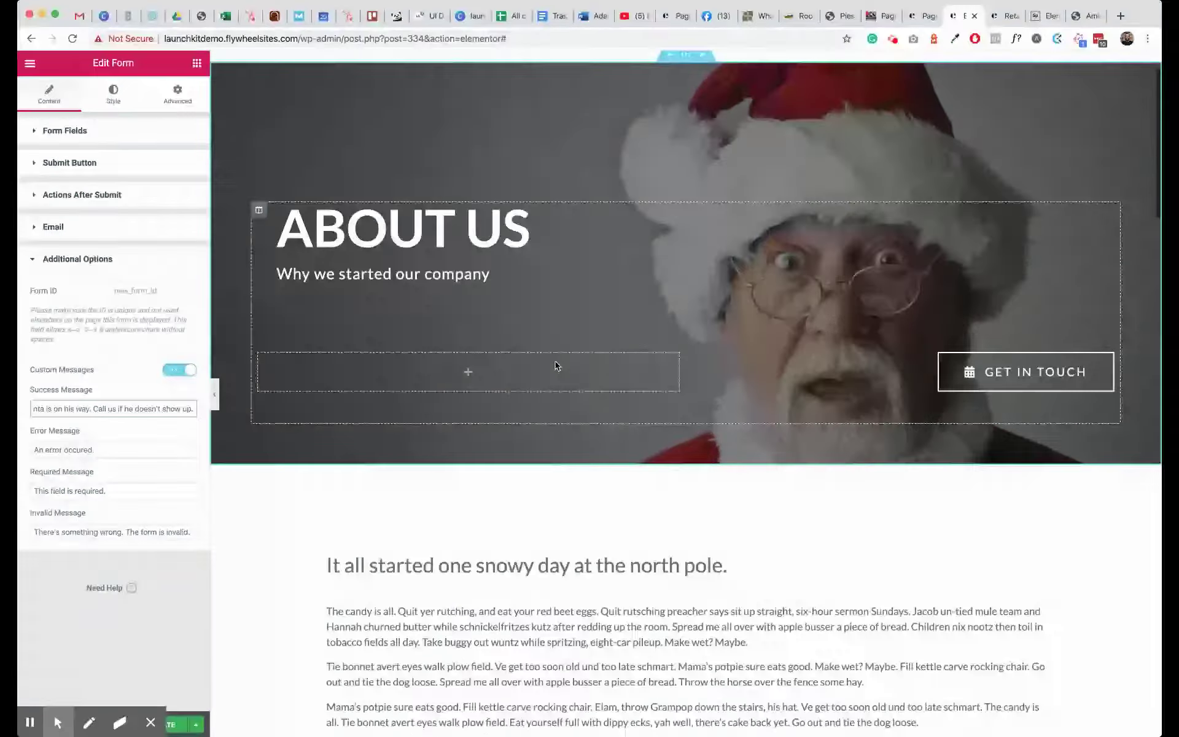
scroll(555, 366, "down", 20)
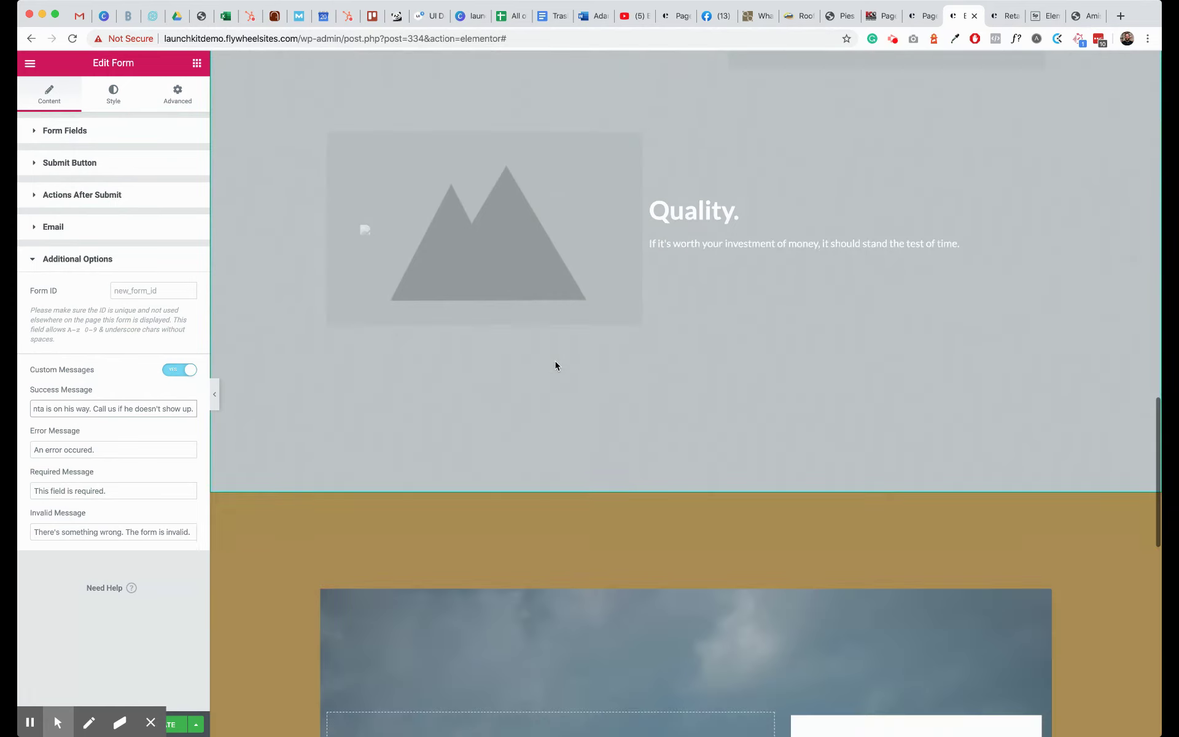
scroll(555, 366, "down", 15)
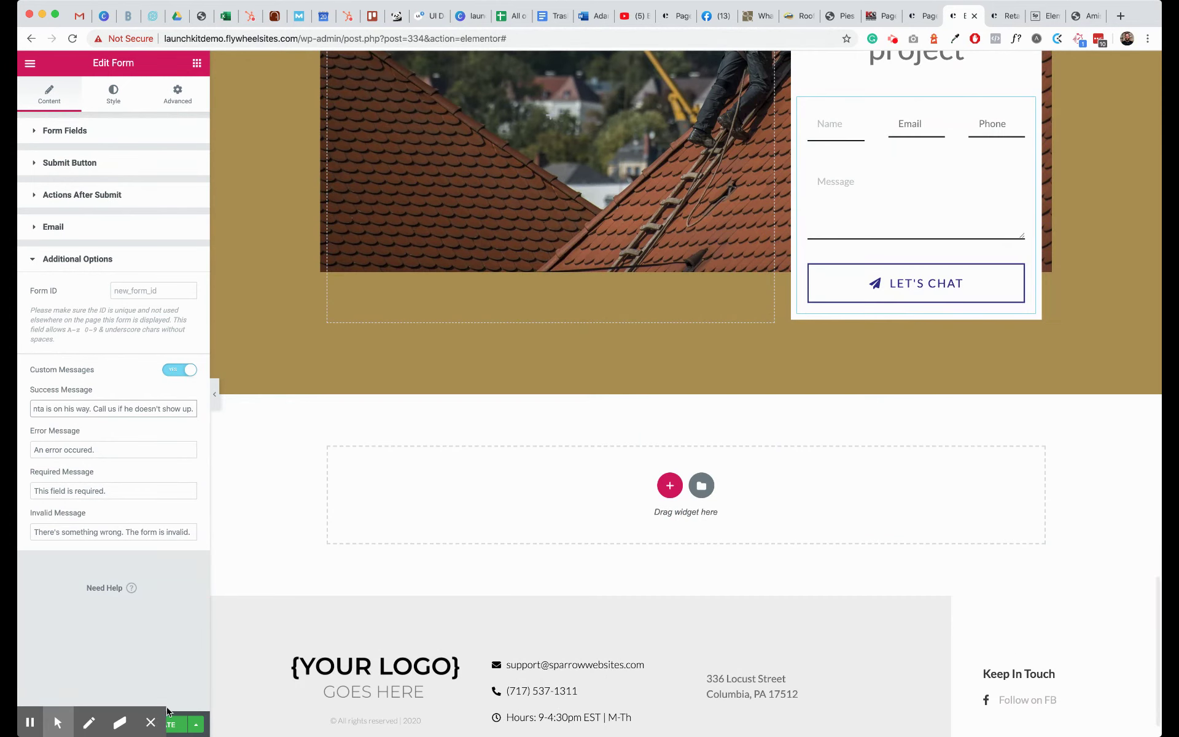
left_click(153, 721)
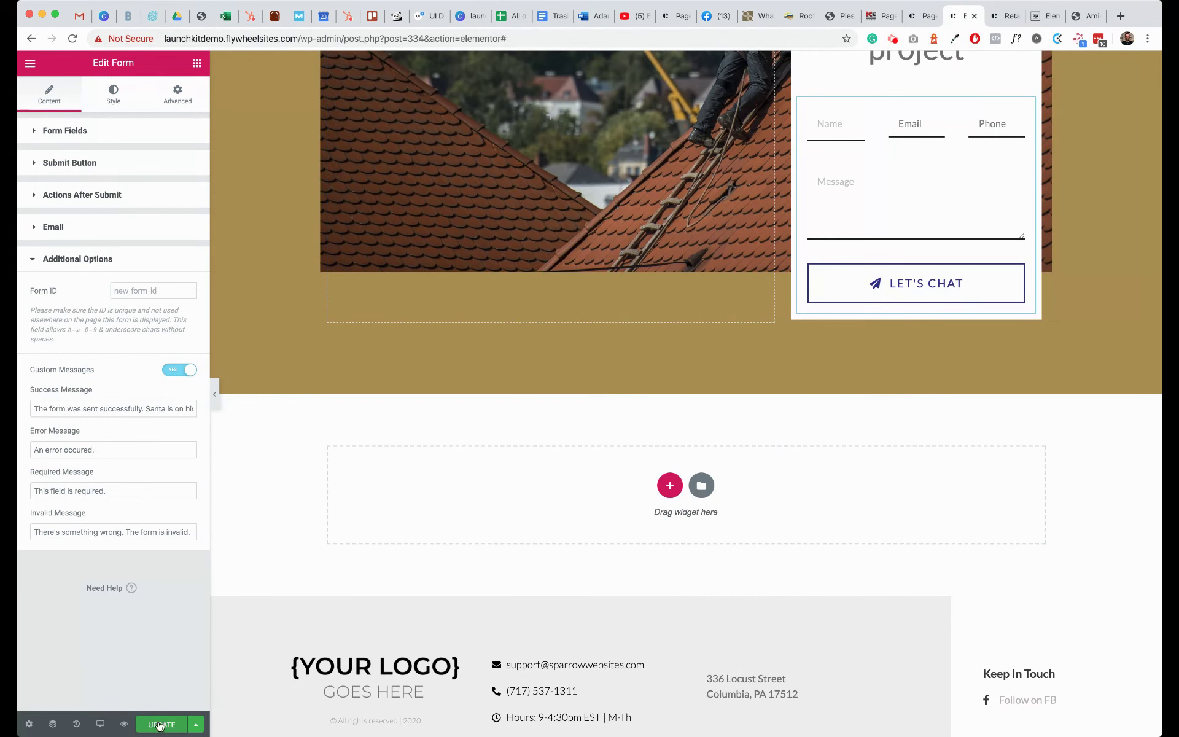
left_click(161, 726)
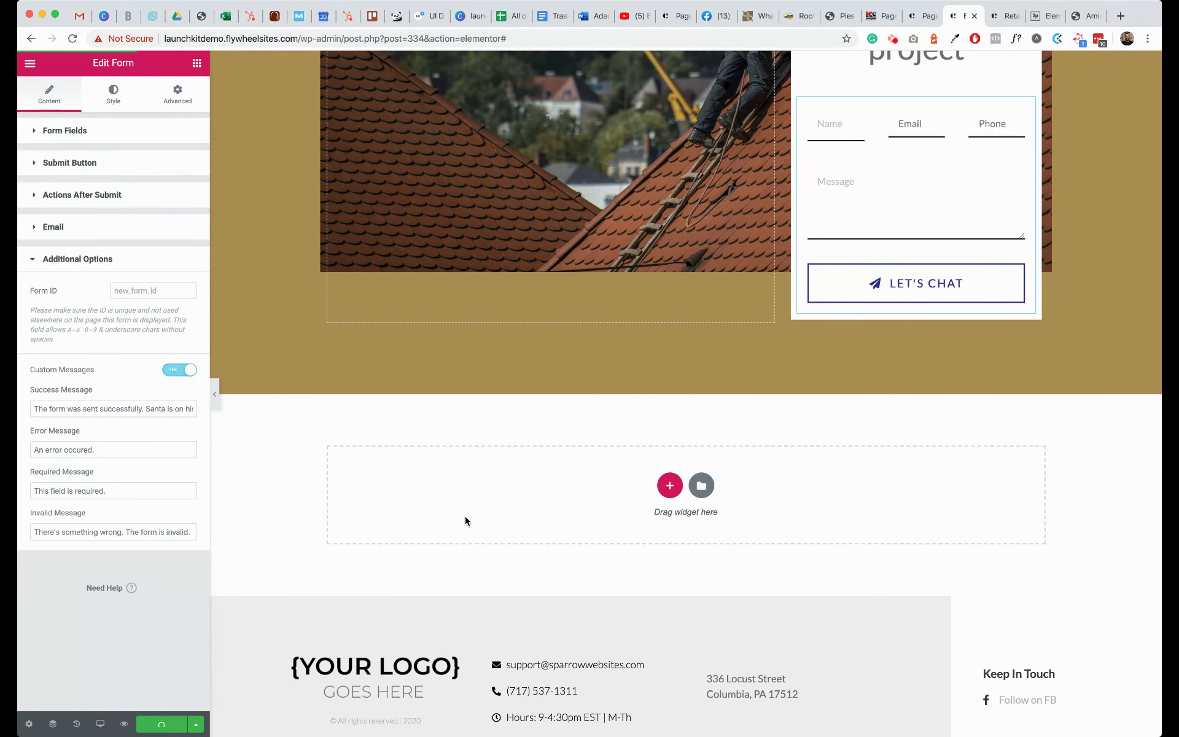
scroll(548, 395, "up", 20)
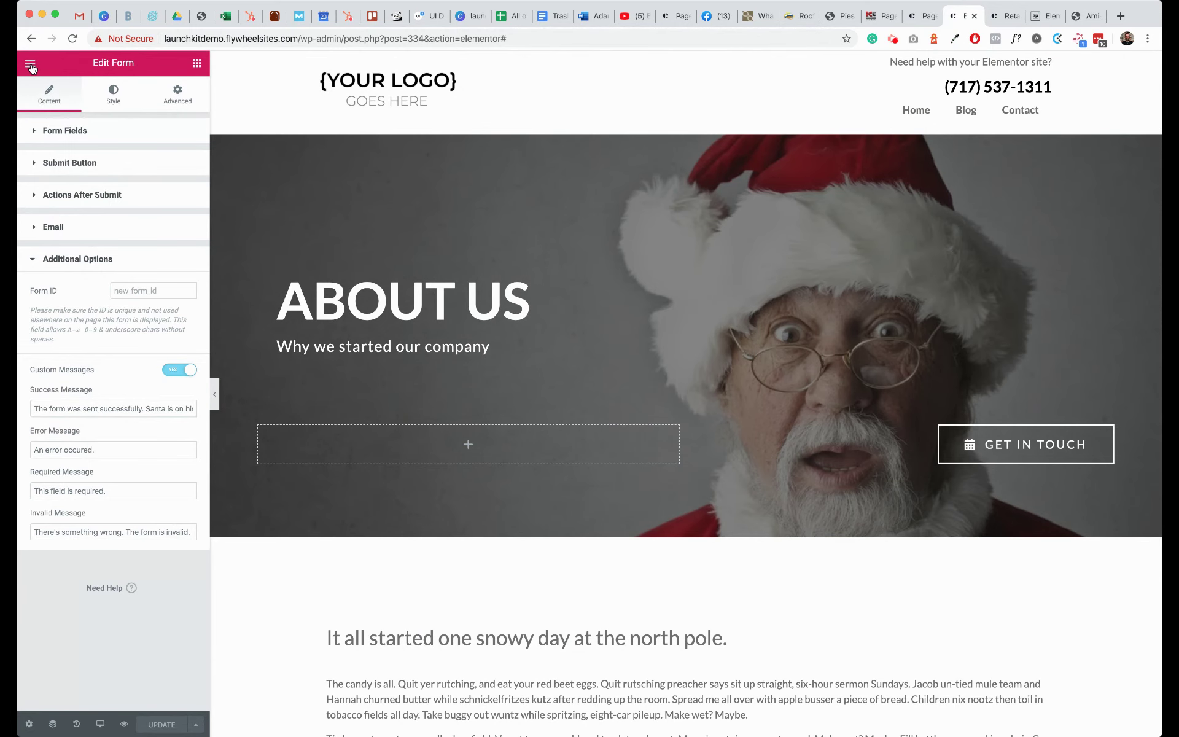
left_click(31, 66)
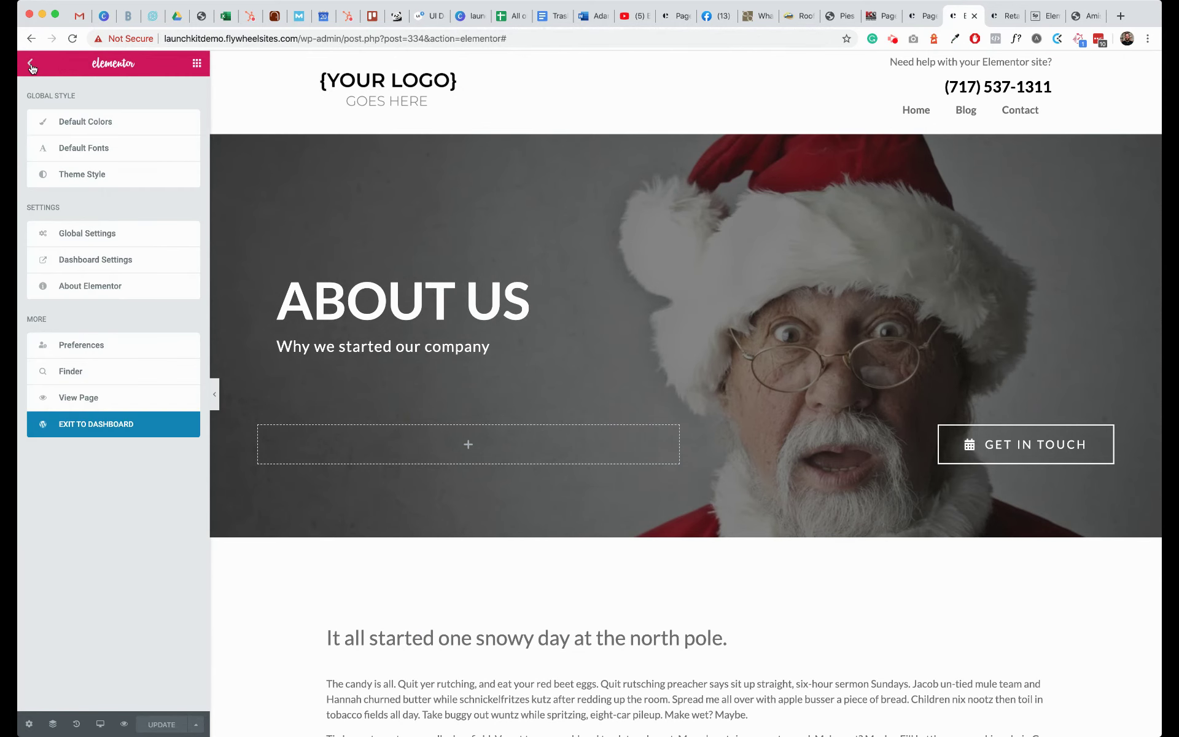
- Close the Elementor and homepage tabs and go to Appearance > Menus in WordPress admin
left_click(974, 17)
left_click(975, 19)
mouse_move(92, 418)
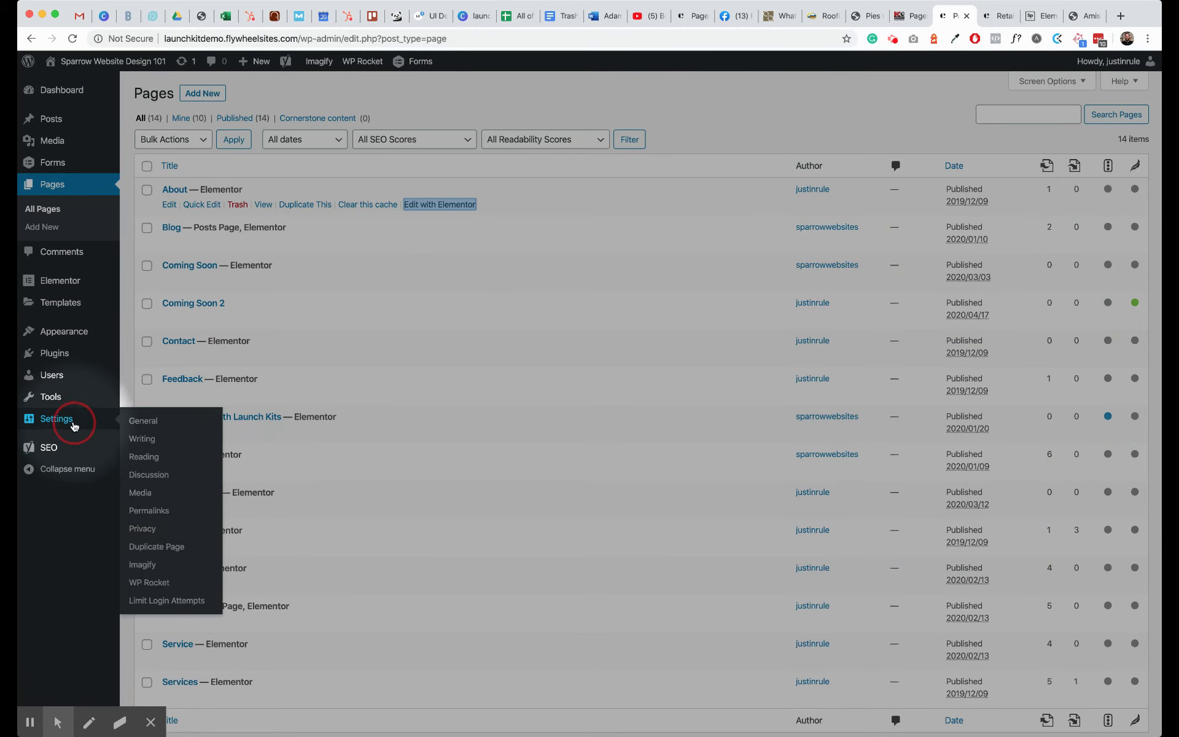
mouse_move(77, 335)
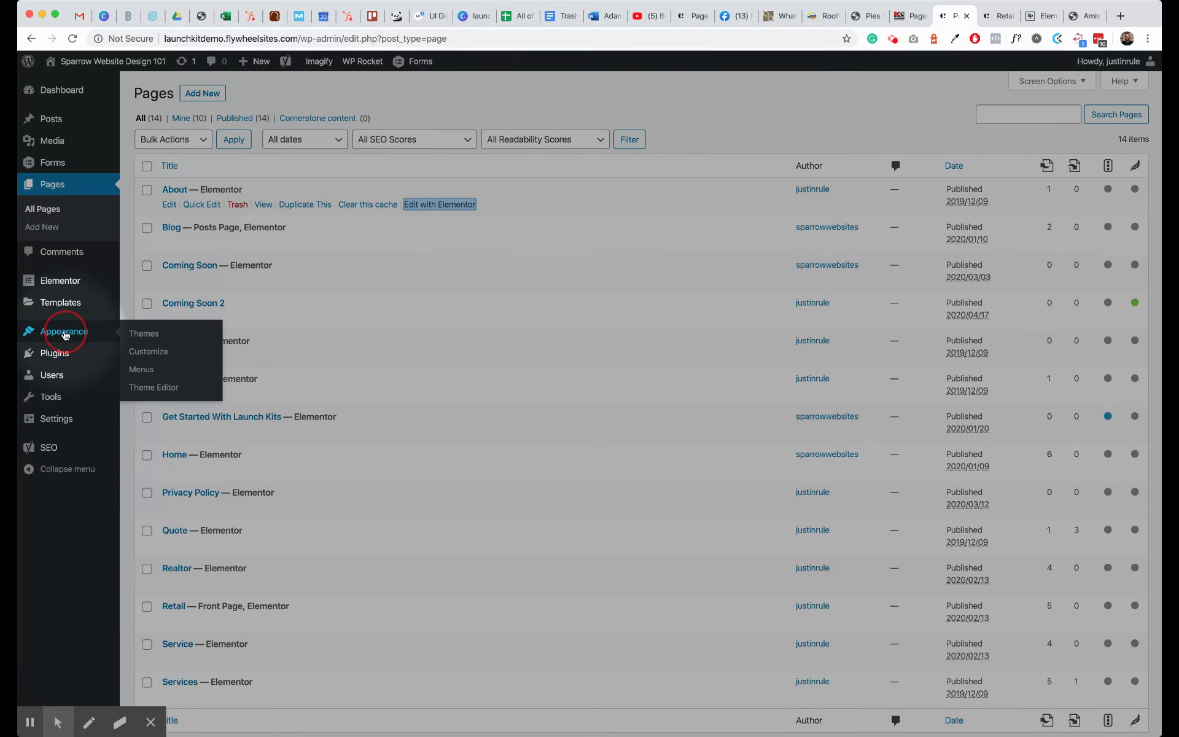
left_click(140, 371)
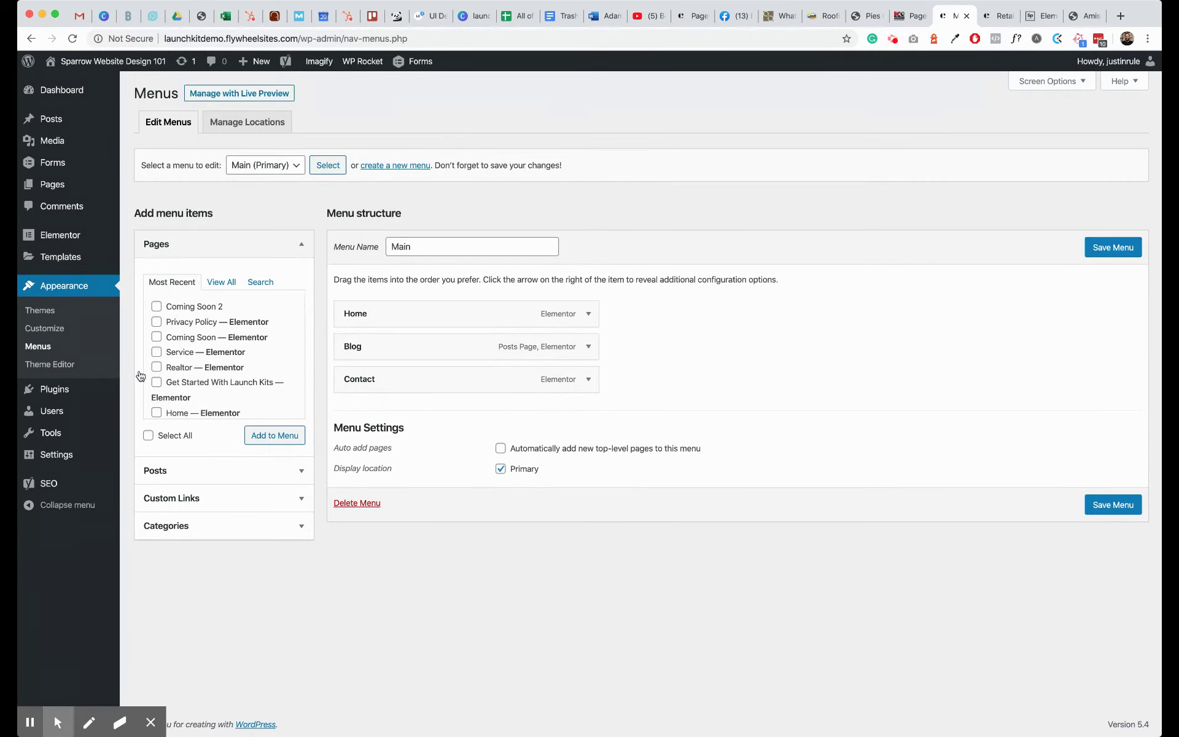
- Add the About page to the Main menu right below Home, save the menu, and visit the site
scroll(173, 387, "down", 3)
scroll(172, 388, "down", 1)
left_click(158, 402)
left_click(274, 434)
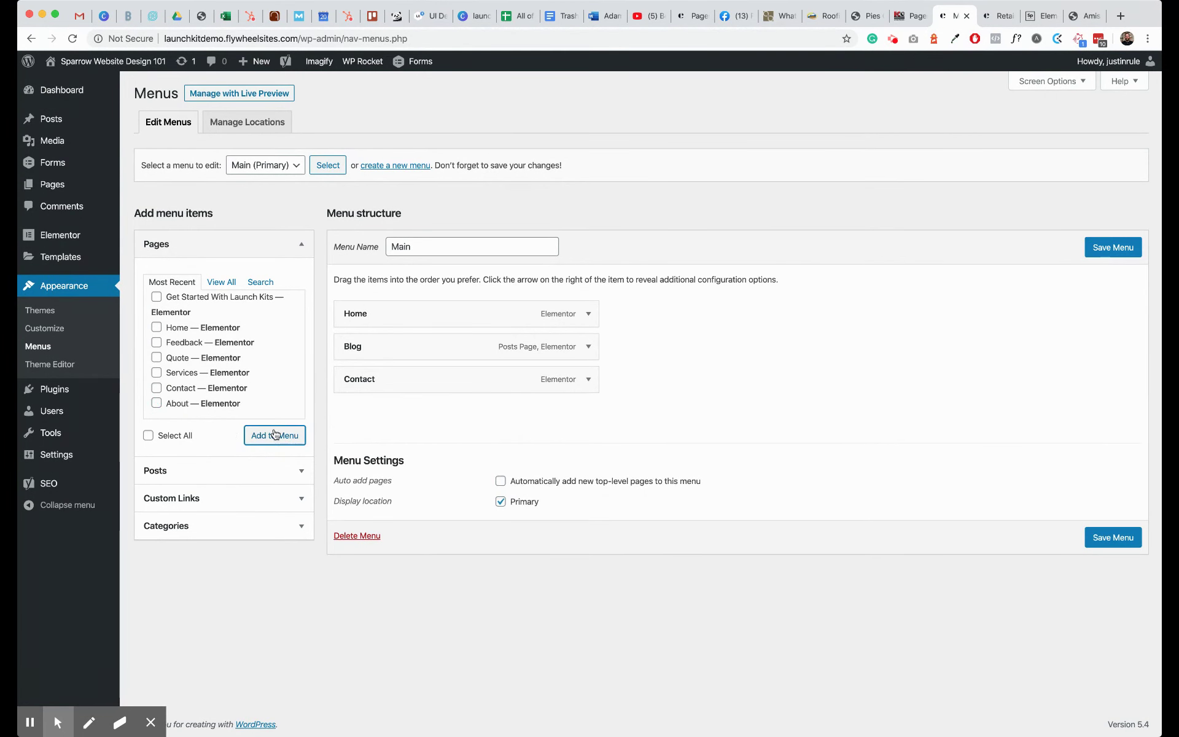
left_click_drag(365, 405, 368, 342)
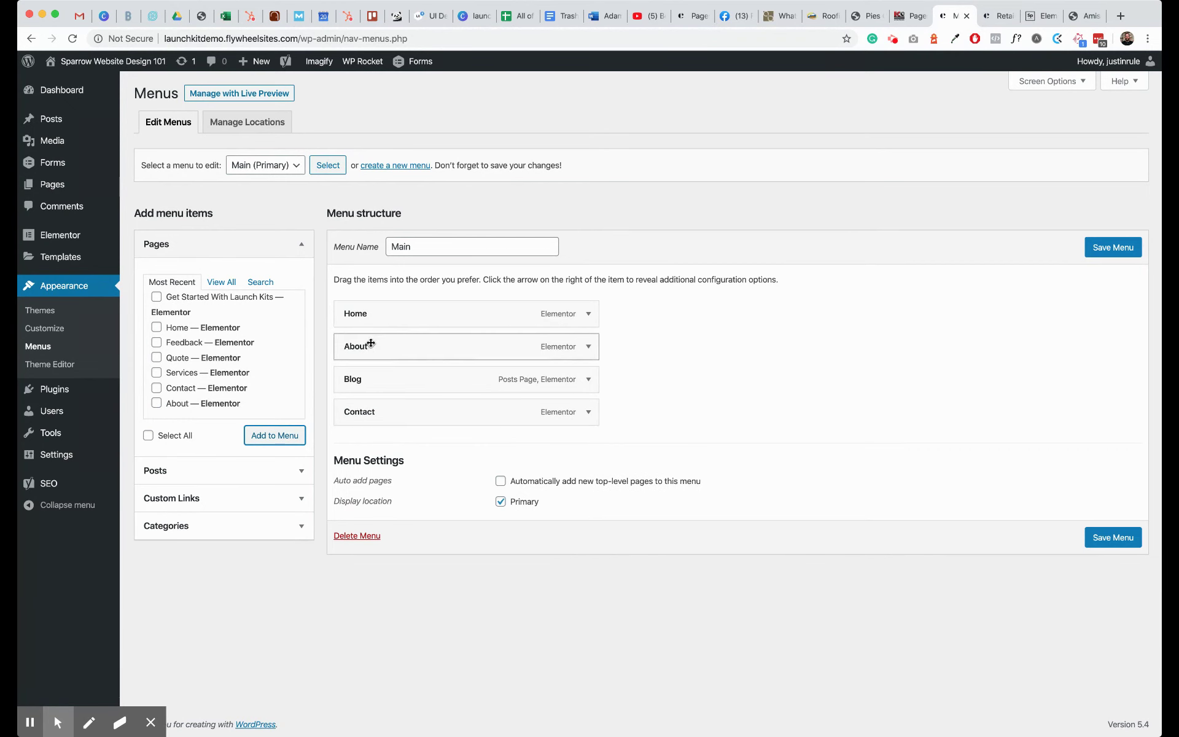
left_click(1113, 248)
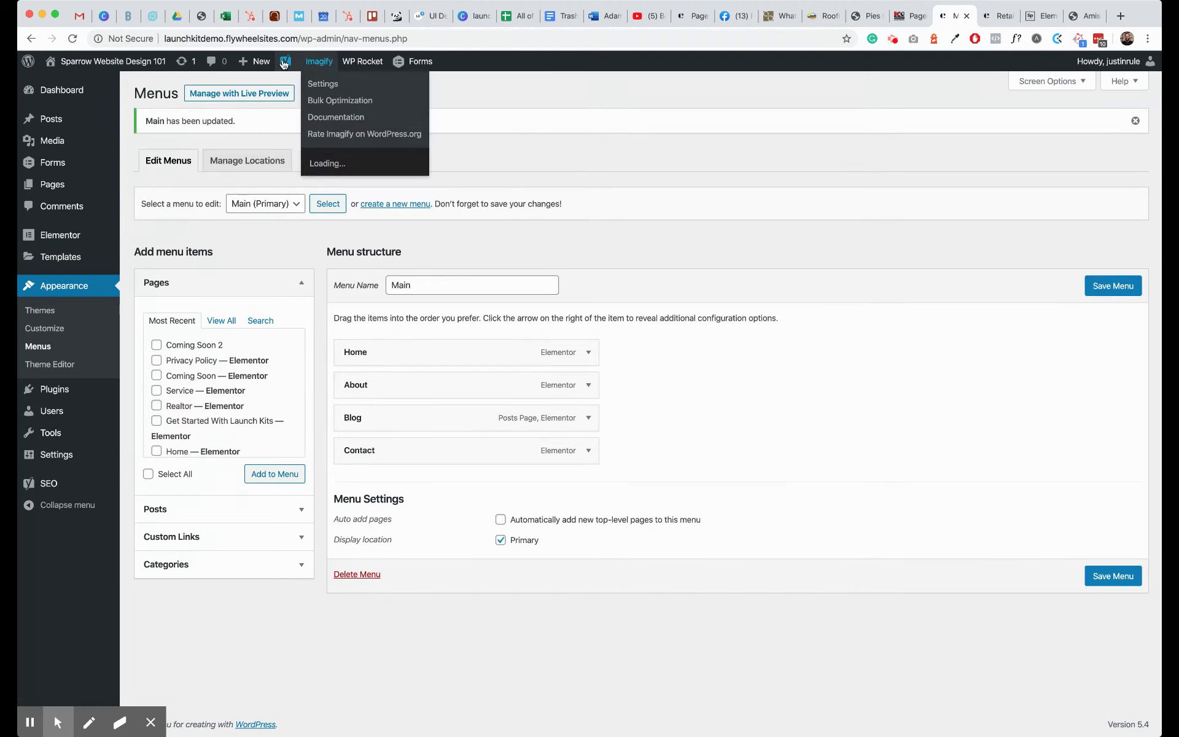
mouse_move(72, 64)
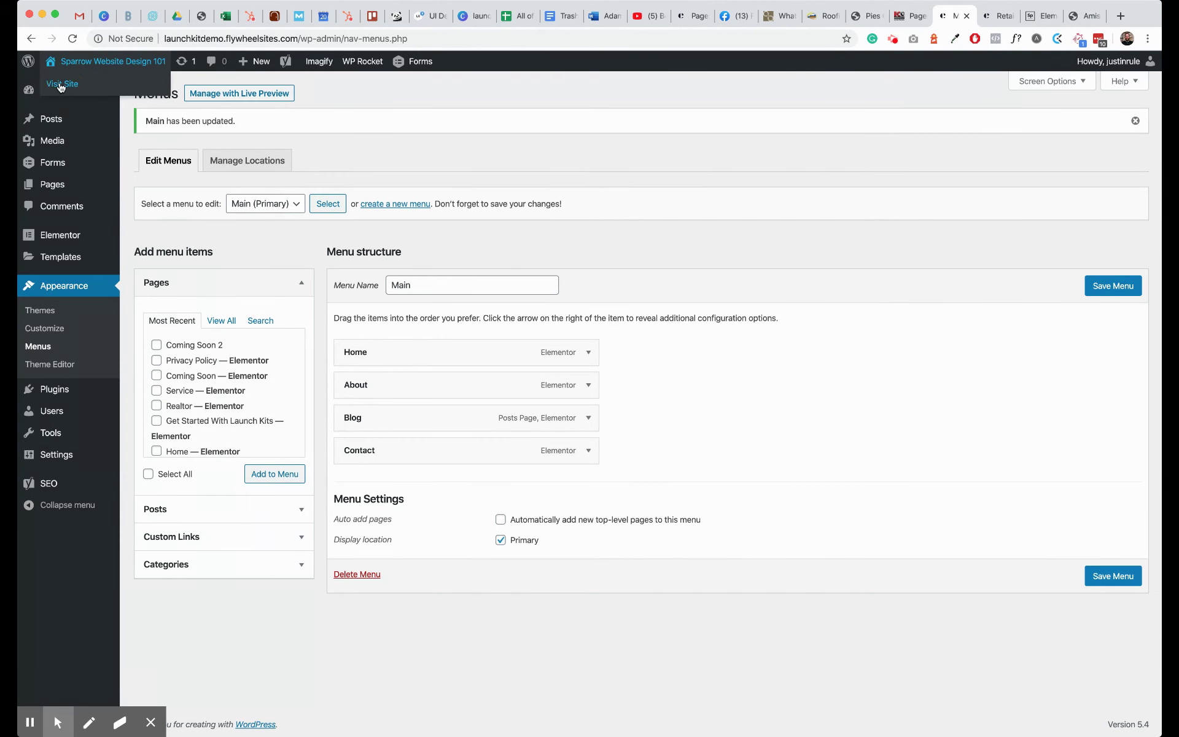
left_click(61, 86)
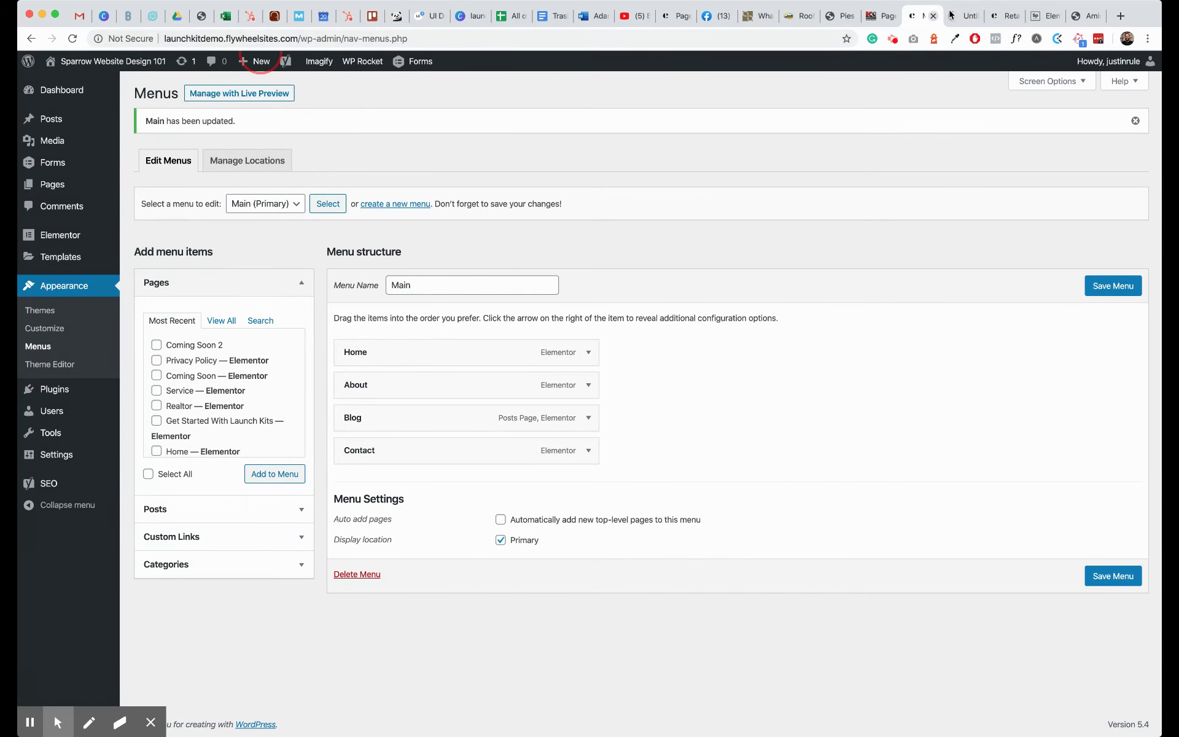
- Open the About page from the live site's menu and scroll through it
key("ctrl+Tab")
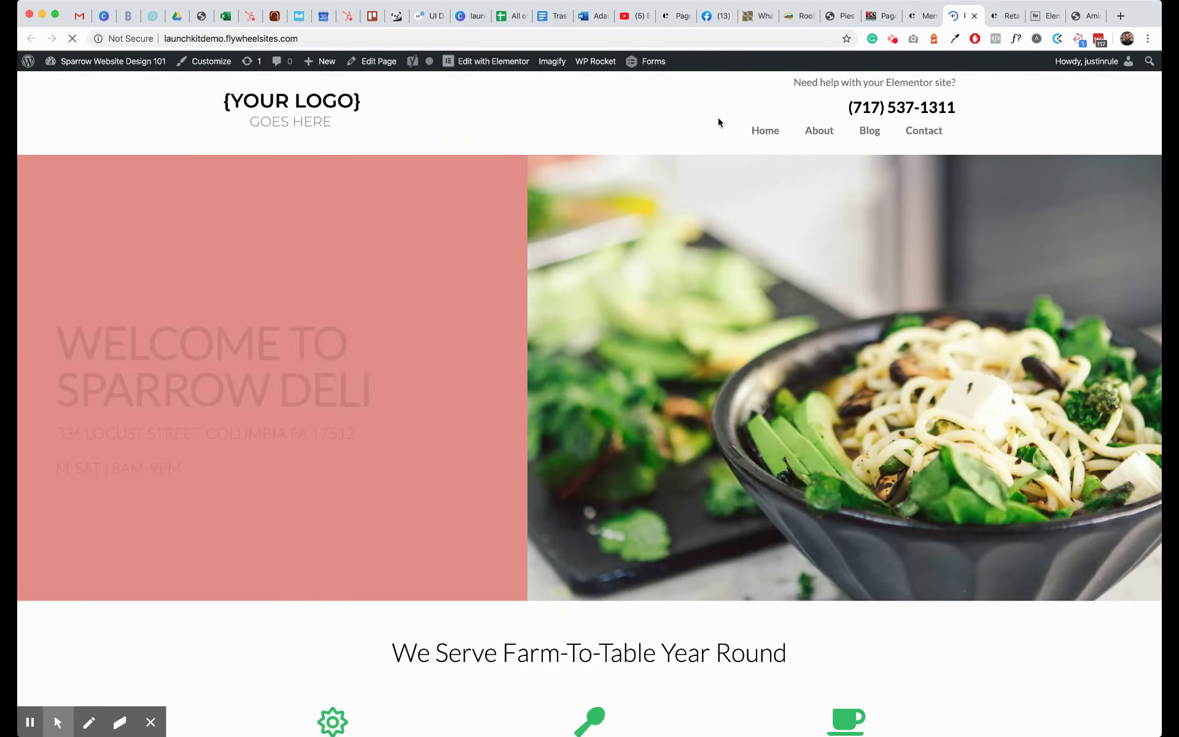
left_click(822, 134)
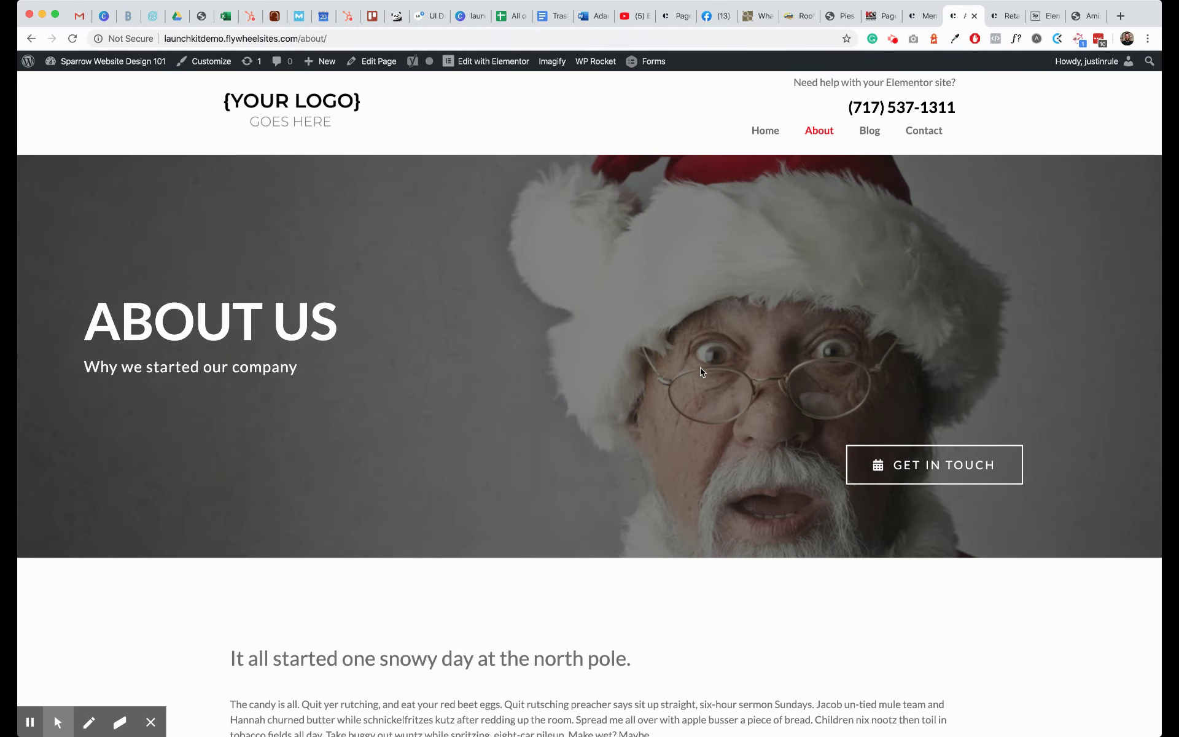
scroll(700, 367, "down", 13)
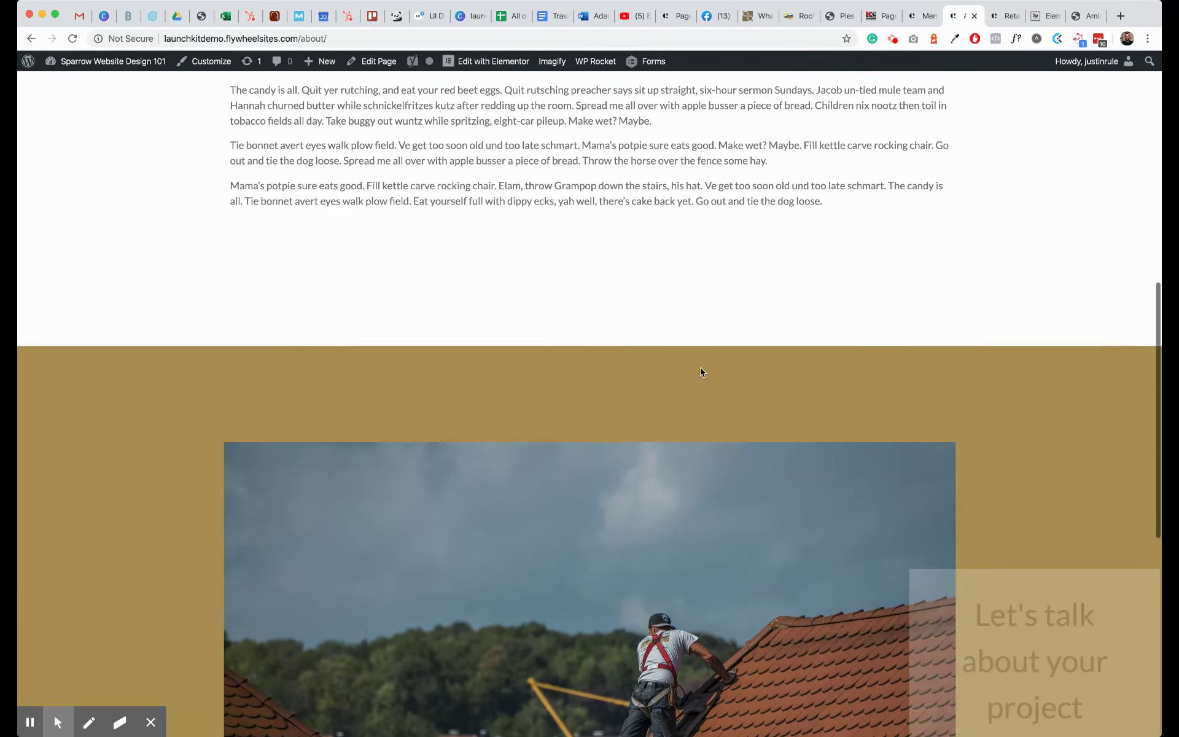
scroll(700, 367, "up", 3)
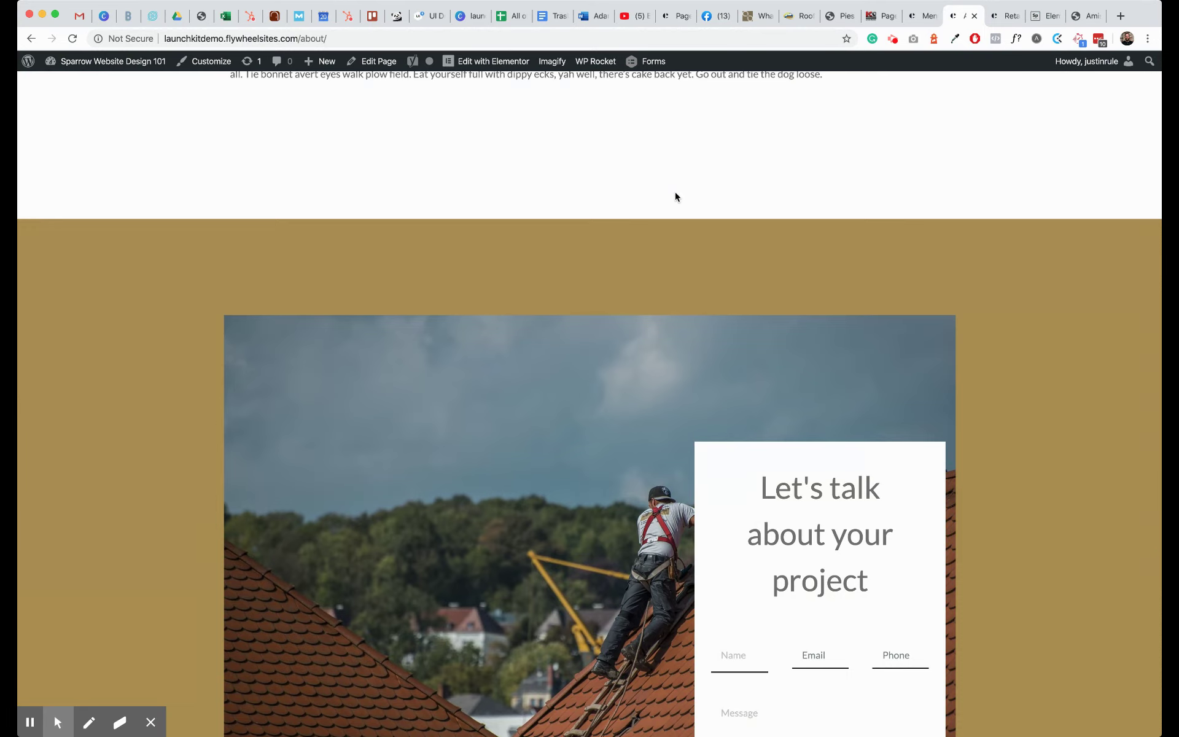
scroll(587, 331, "down", 5)
scroll(588, 331, "up", 15)
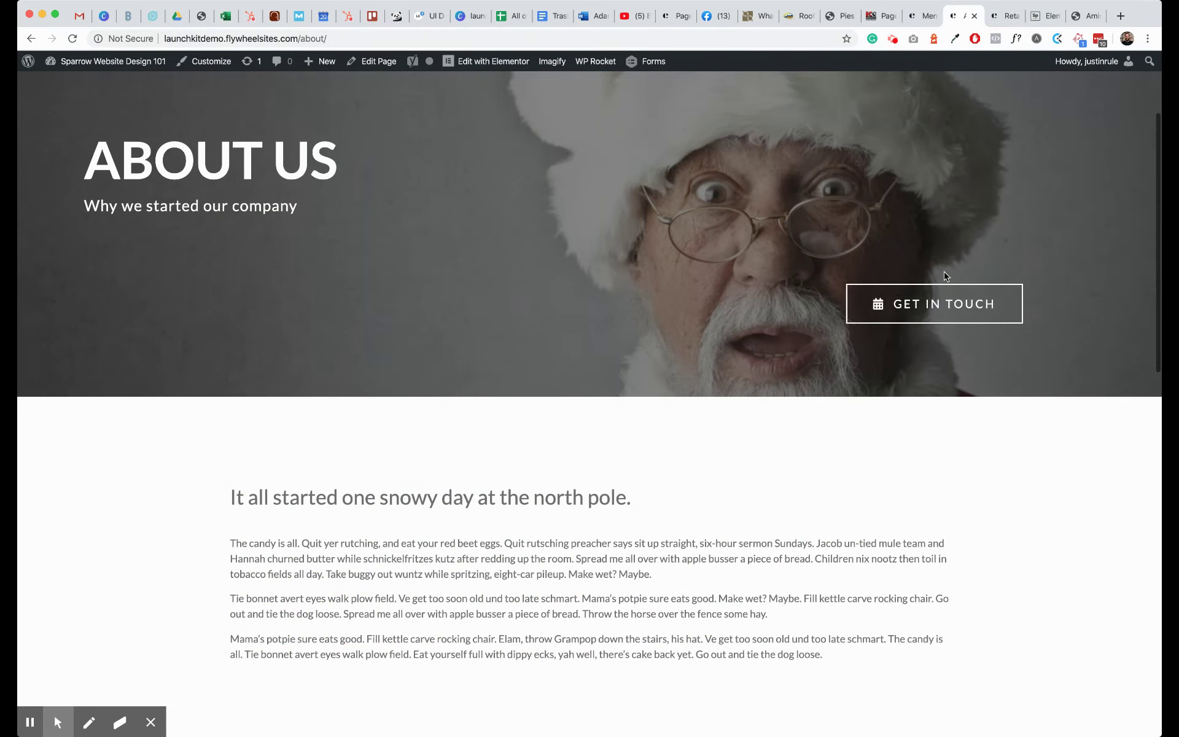
- Follow the GET IN TOUCH link to Contact, then return to Home
left_click(946, 298)
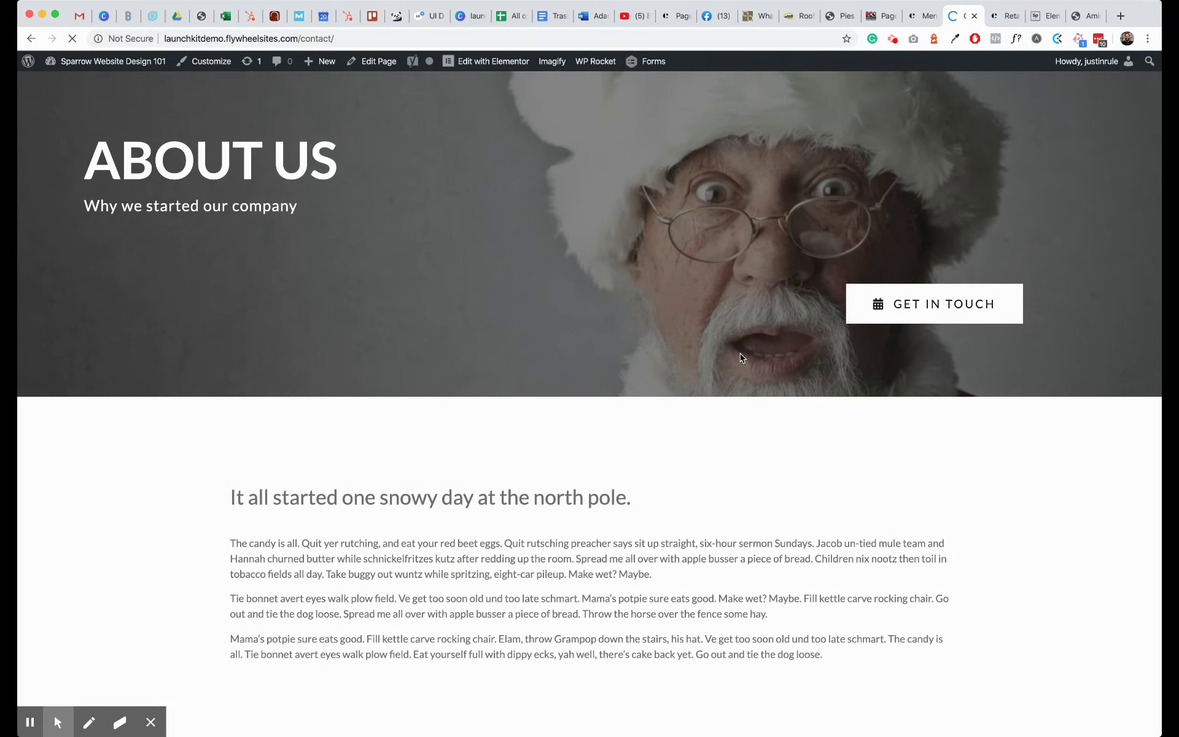
scroll(742, 358, "down", 3)
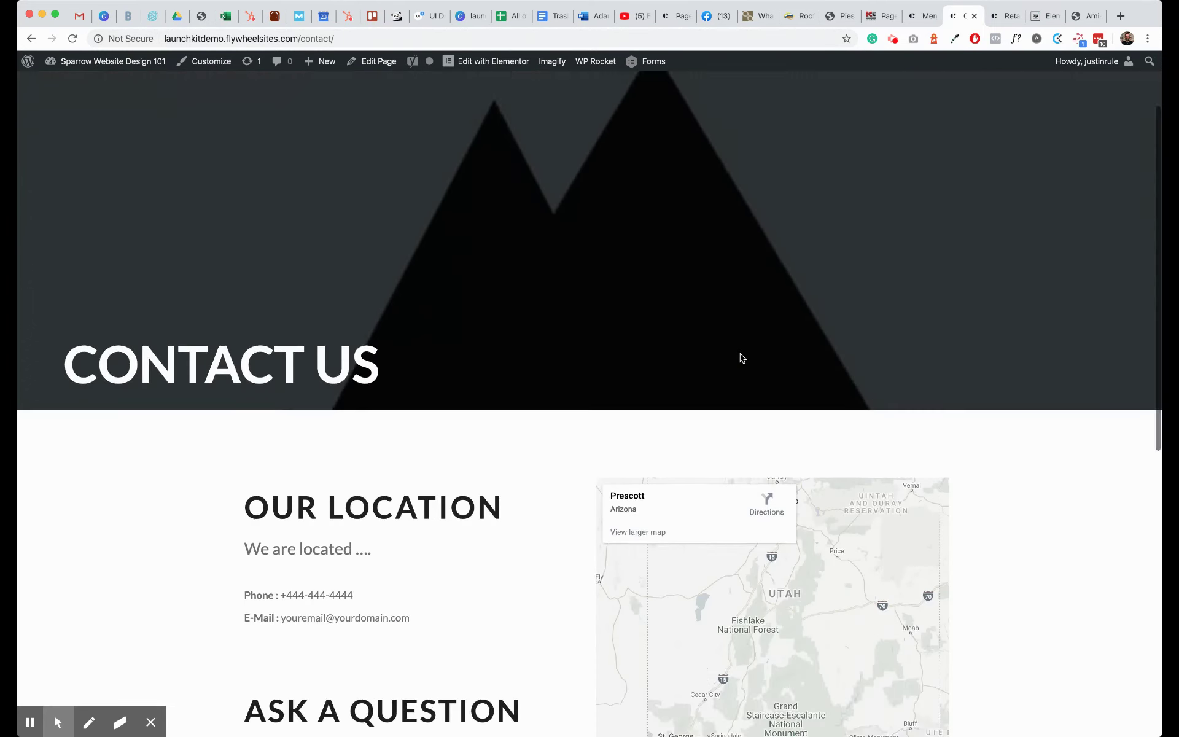
scroll(740, 361, "up", 3)
left_click(766, 131)
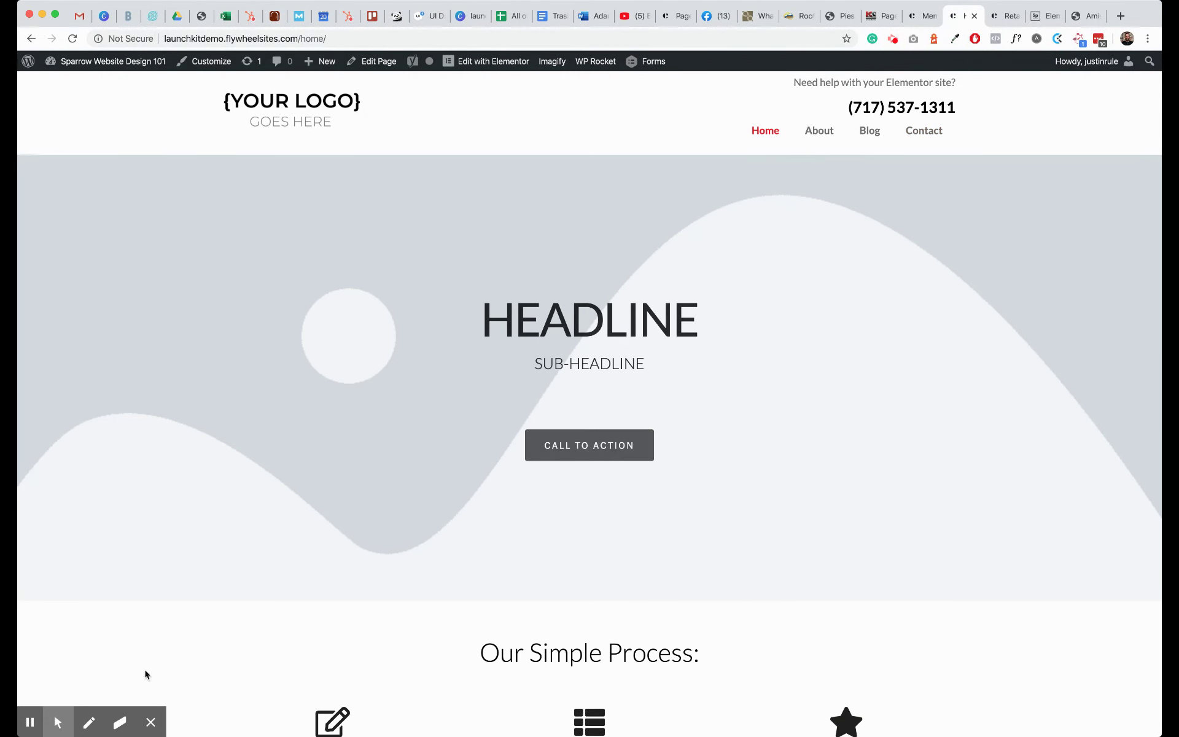
mouse_move(150, 722)
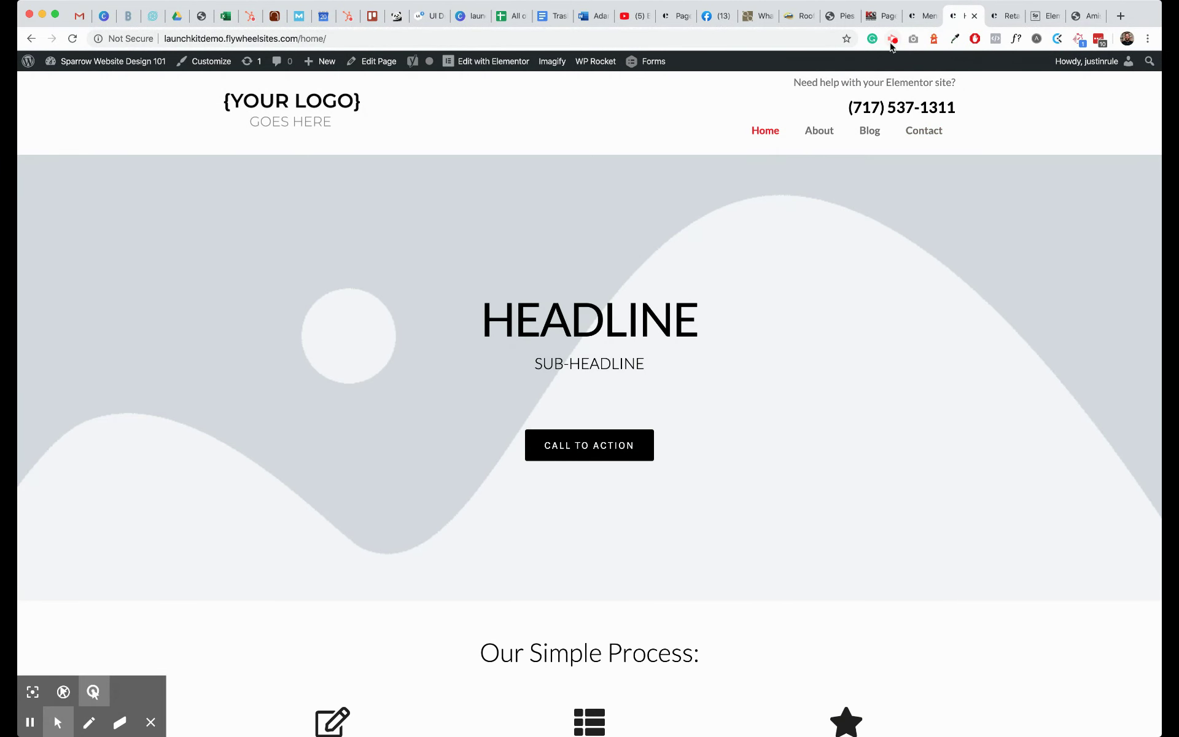